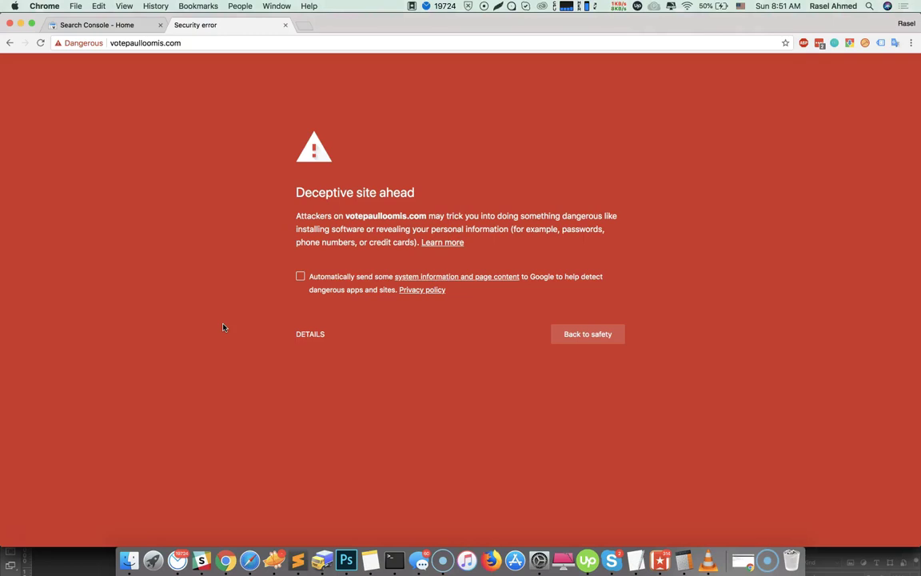
Copy the flagged site's address and open votepaulloomis.com/cpanel in a new browser tab.
{"action": "left_click", "coordinate": [192, 42]}
{"action": "key", "text": "super+c"}
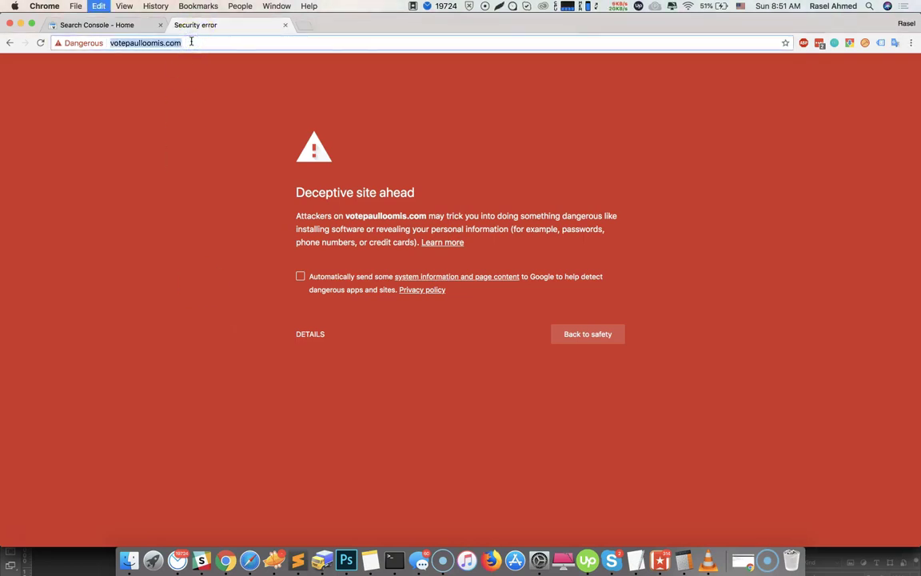
{"action": "left_click", "coordinate": [307, 25]}
{"action": "key", "text": "super+v"}
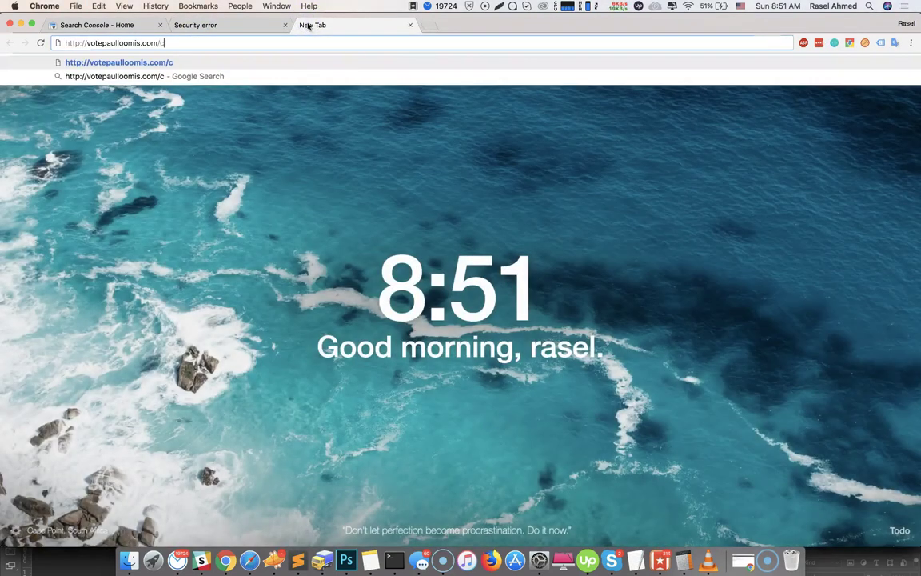
{"action": "type", "text": "cpanel"}
{"action": "key", "text": "Return"}
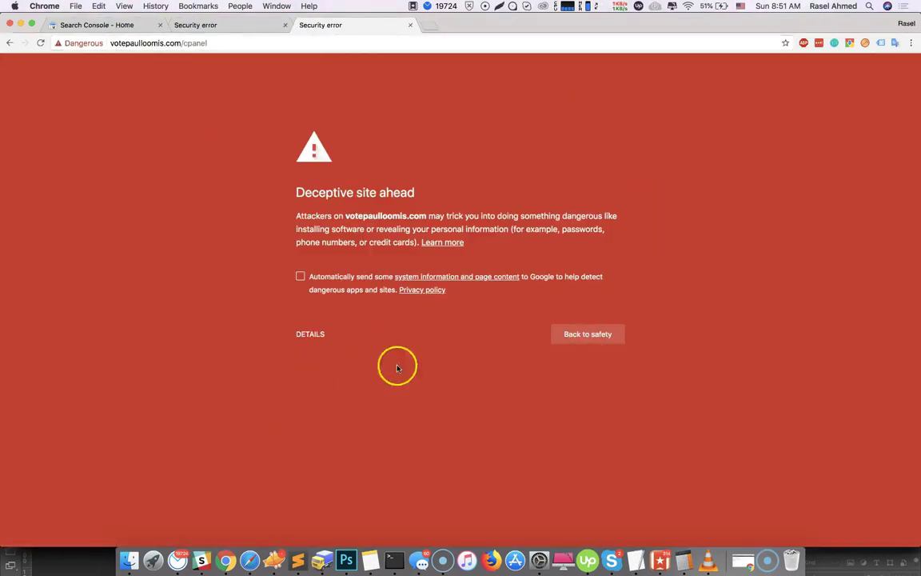
Proceed past the repeated deceptive-site warnings to reach the cPanel login page.
{"action": "left_click", "coordinate": [309, 334]}
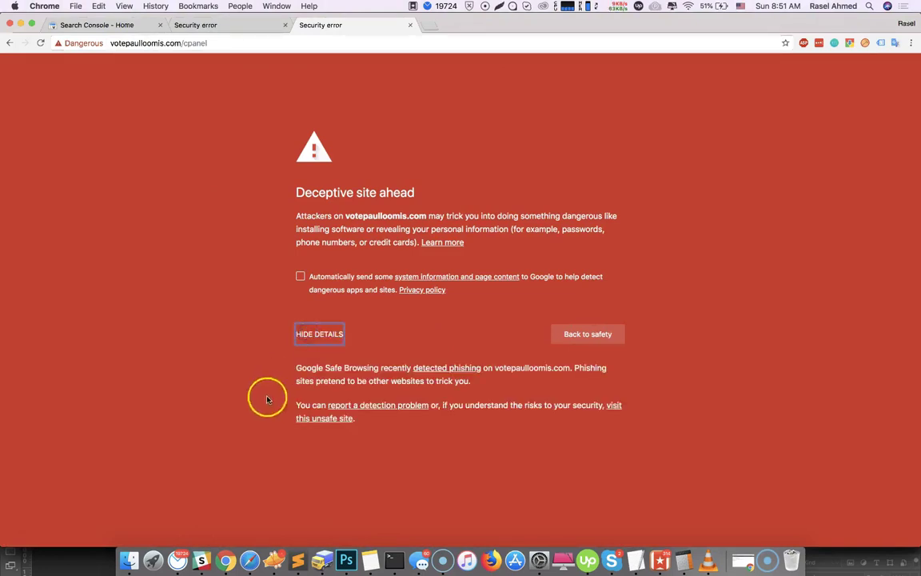
{"action": "left_click", "coordinate": [329, 419]}
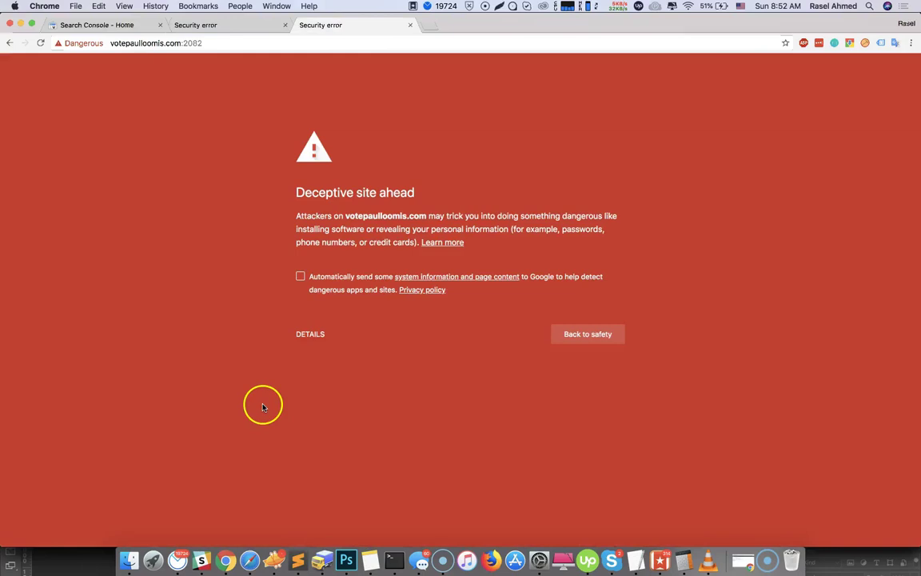
{"action": "left_click", "coordinate": [312, 334]}
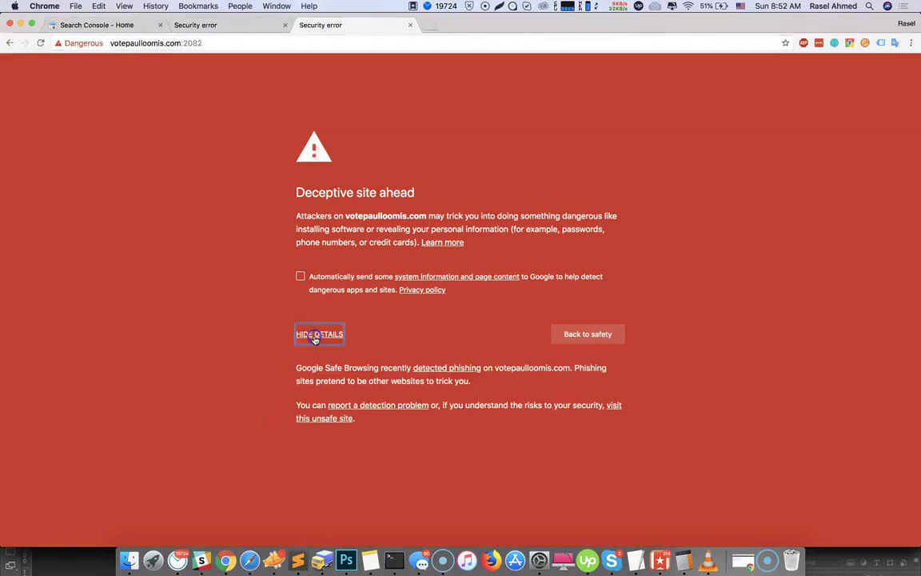
{"action": "left_click", "coordinate": [321, 418]}
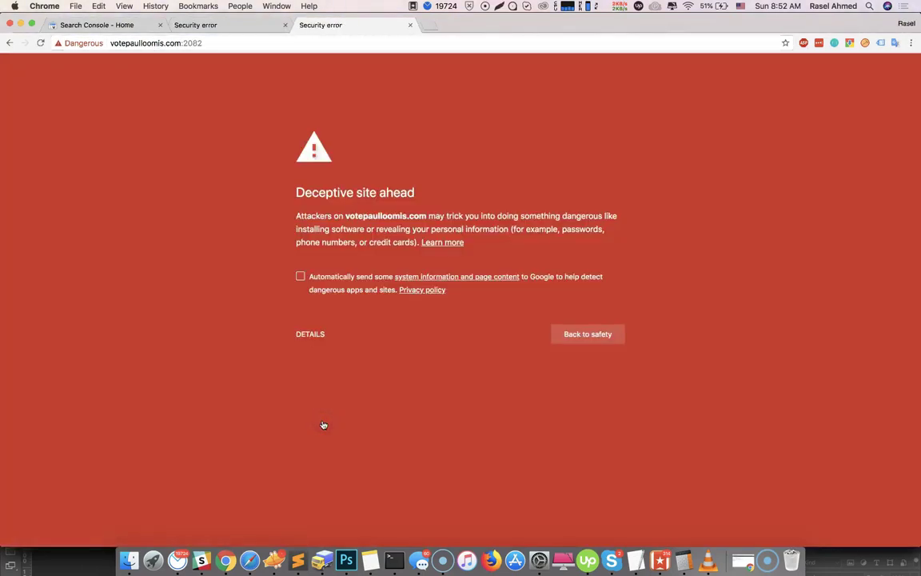
{"action": "left_click", "coordinate": [326, 405]}
{"action": "left_click", "coordinate": [316, 336]}
{"action": "left_click", "coordinate": [316, 418]}
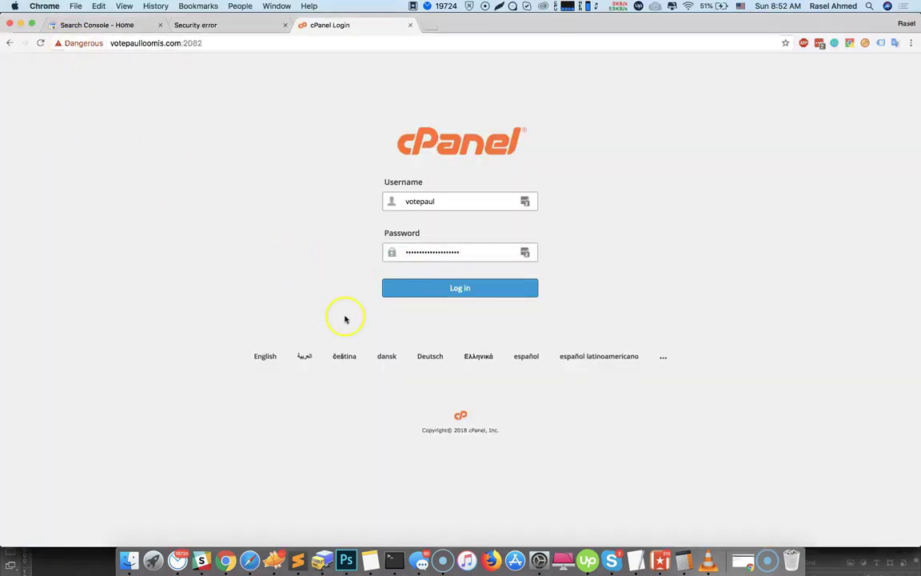
Log in to cPanel with the prefilled credentials and open File Manager, proceeding past the deceptive-site warning.
{"action": "left_click", "coordinate": [450, 288]}
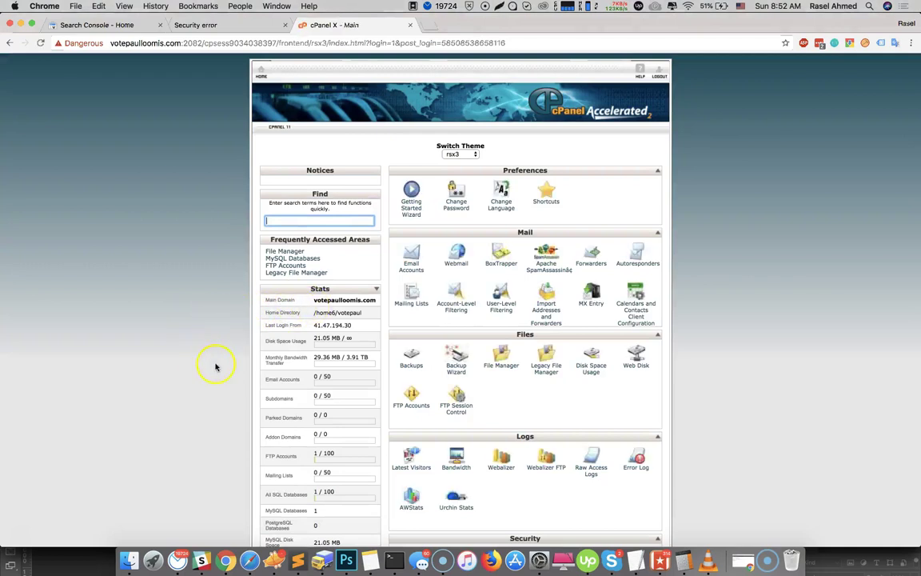
{"action": "left_click", "coordinate": [501, 365]}
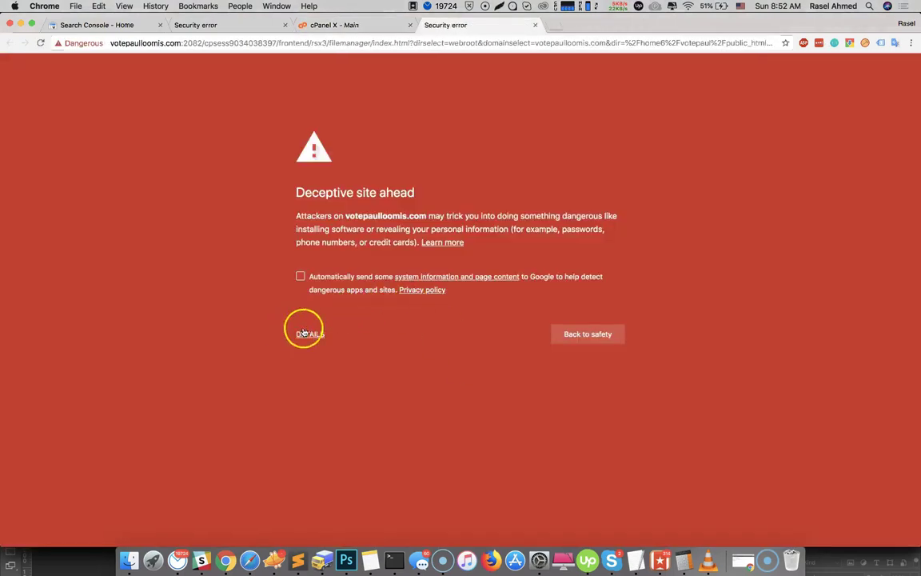
{"action": "left_click", "coordinate": [309, 335]}
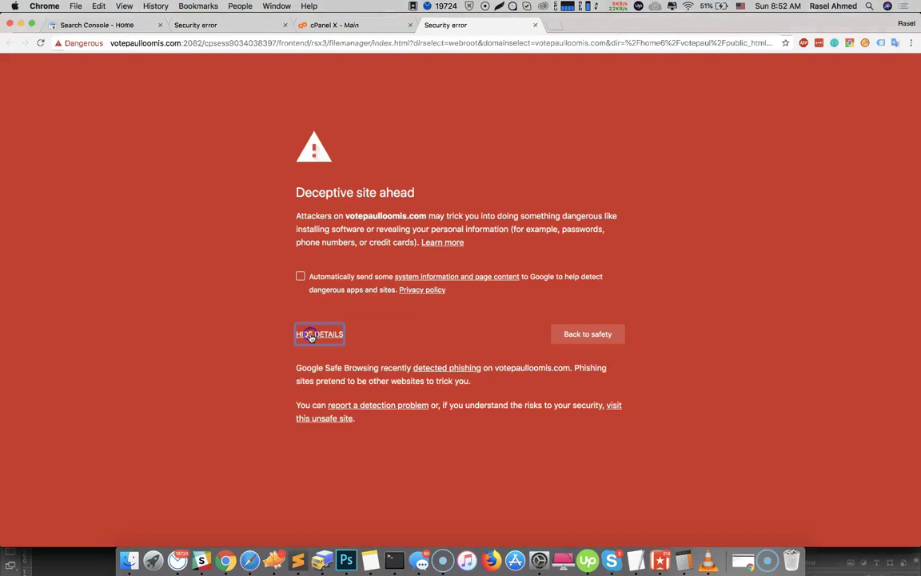
{"action": "left_click", "coordinate": [329, 421]}
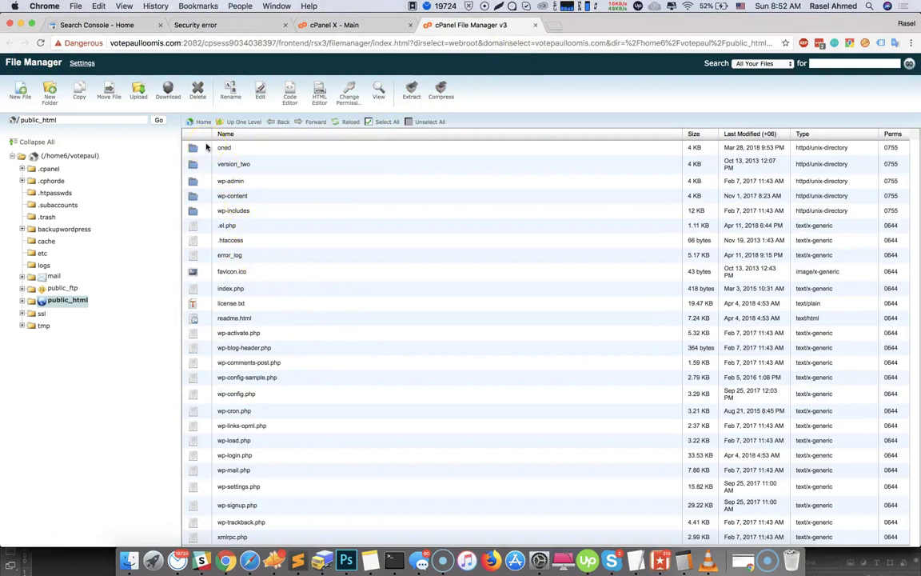
Sort the public_html files by last modified date, newest first, and examine the contents of error_log.
{"action": "left_click", "coordinate": [752, 134]}
{"action": "left_click", "coordinate": [755, 134]}
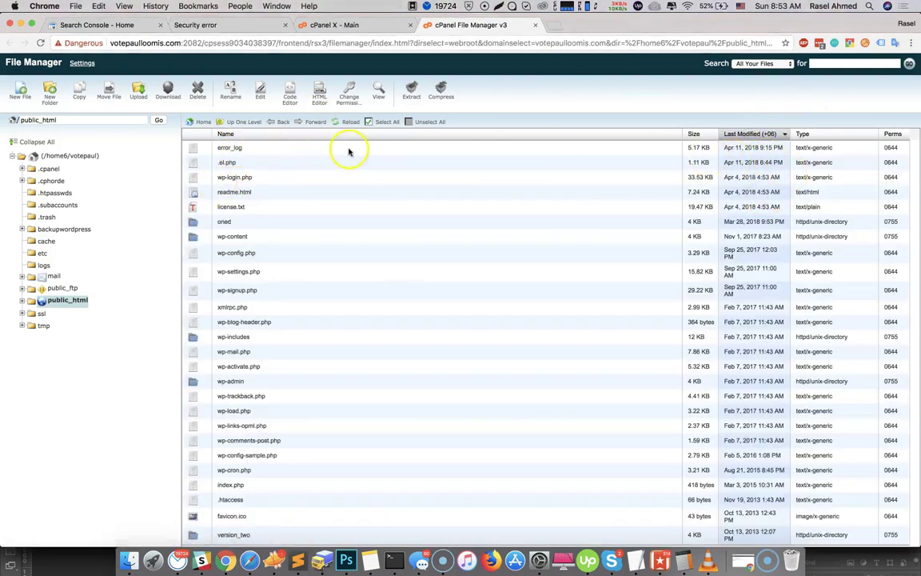
{"action": "right_click", "coordinate": [200, 148]}
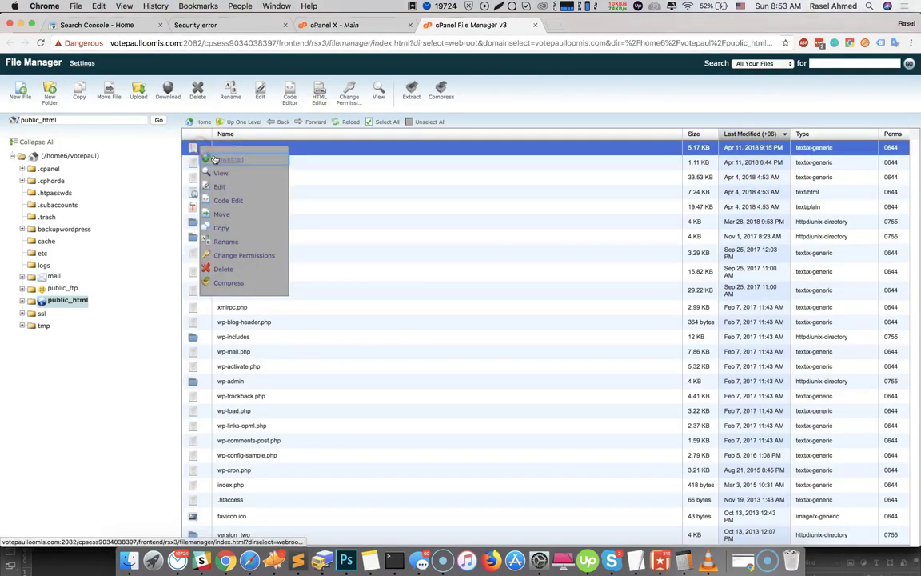
{"action": "left_click", "coordinate": [222, 175]}
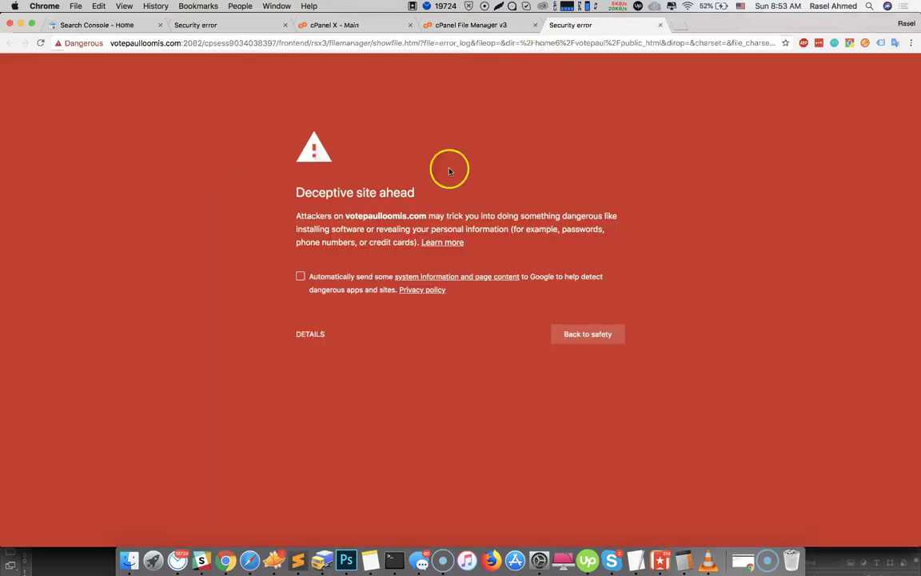
{"action": "left_click", "coordinate": [311, 333]}
{"action": "left_click", "coordinate": [319, 418]}
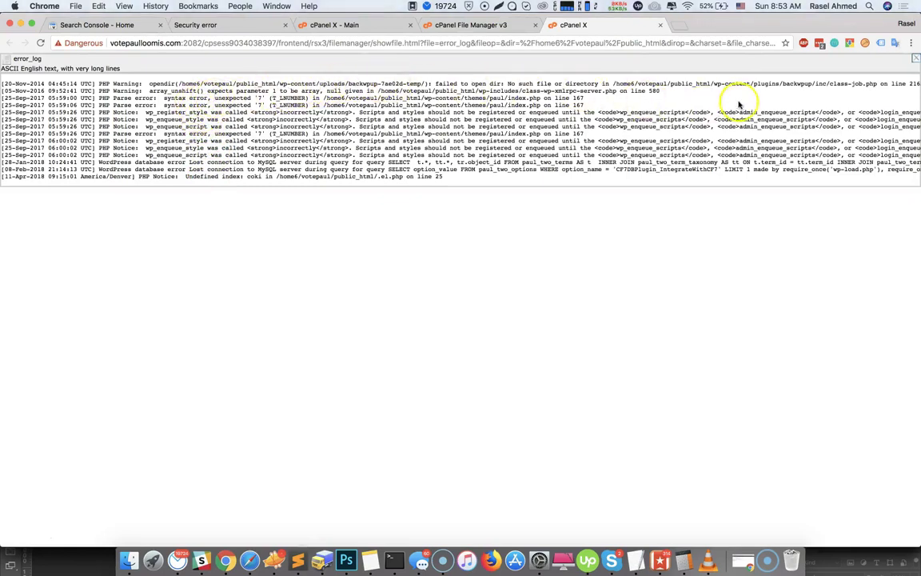
{"action": "scroll", "coordinate": [634, 80], "scroll_direction": "right", "scroll_amount": 2}
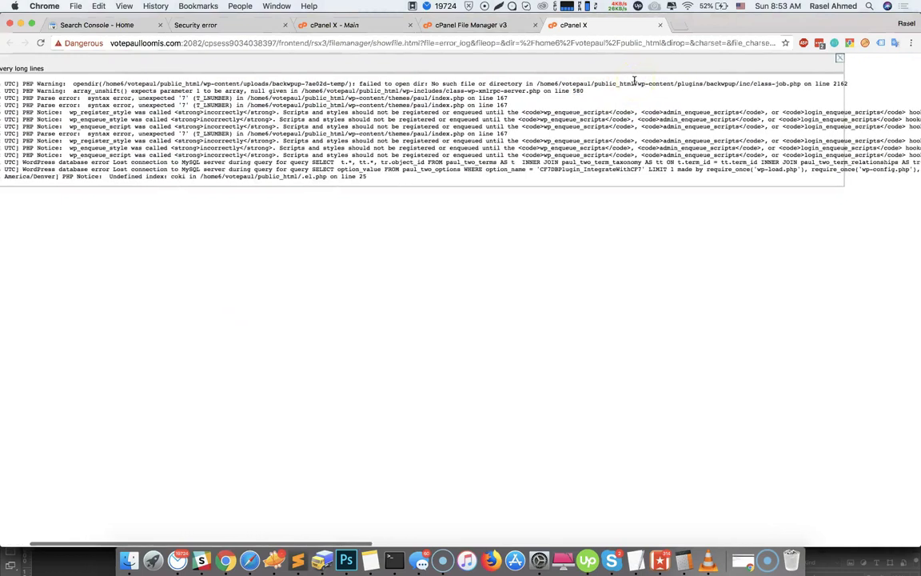
{"action": "scroll", "coordinate": [635, 80], "scroll_direction": "left", "scroll_amount": 2}
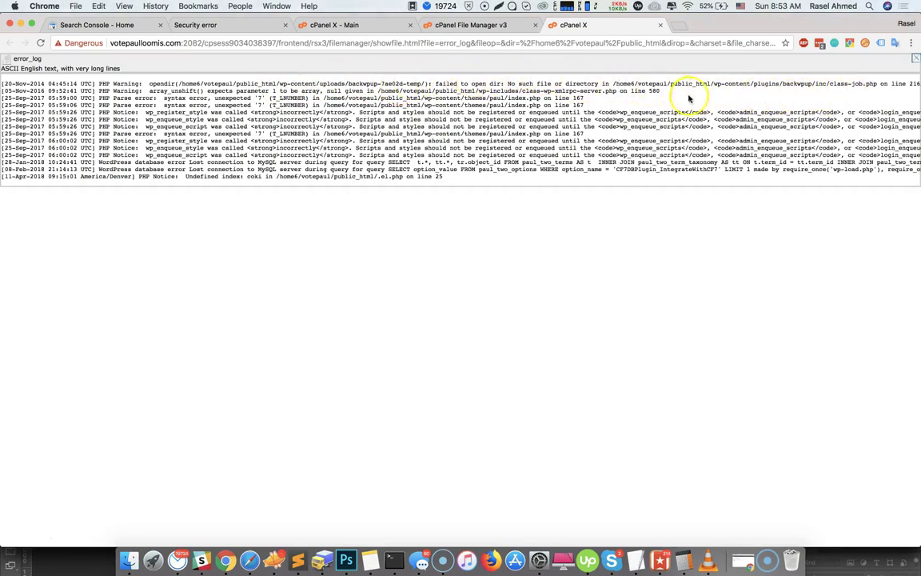
{"action": "left_click", "coordinate": [21, 533]}
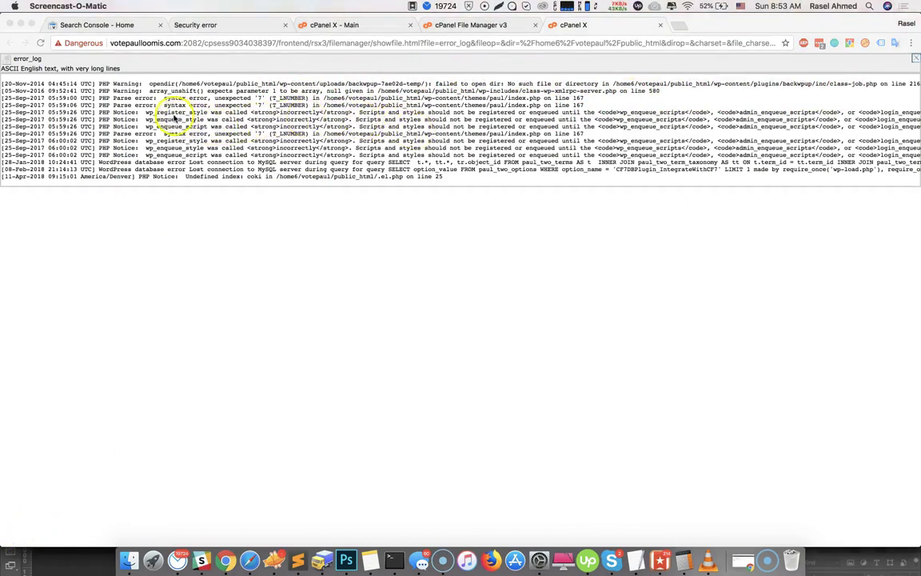
{"action": "left_click", "coordinate": [157, 112]}
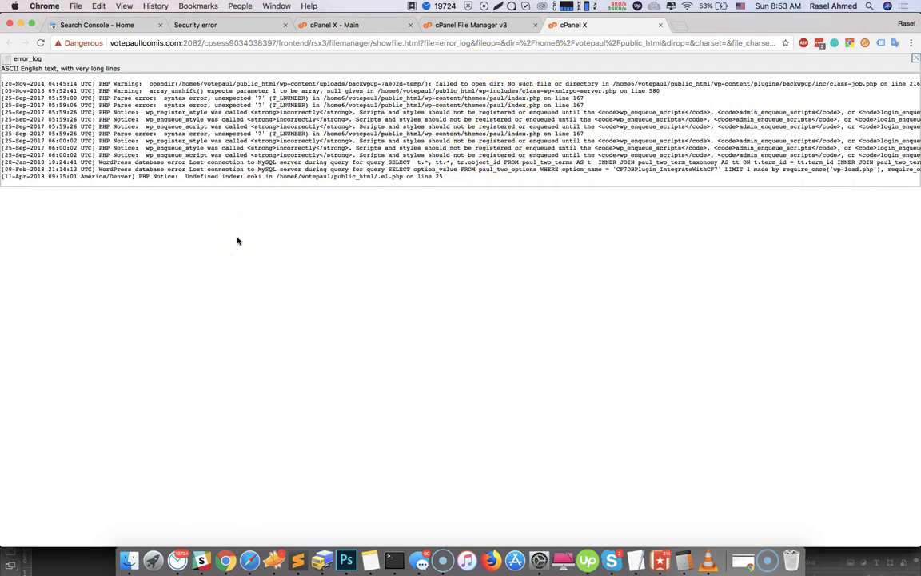
Return to the public_html file list and open the .el.php file for viewing.
{"action": "left_click", "coordinate": [421, 25]}
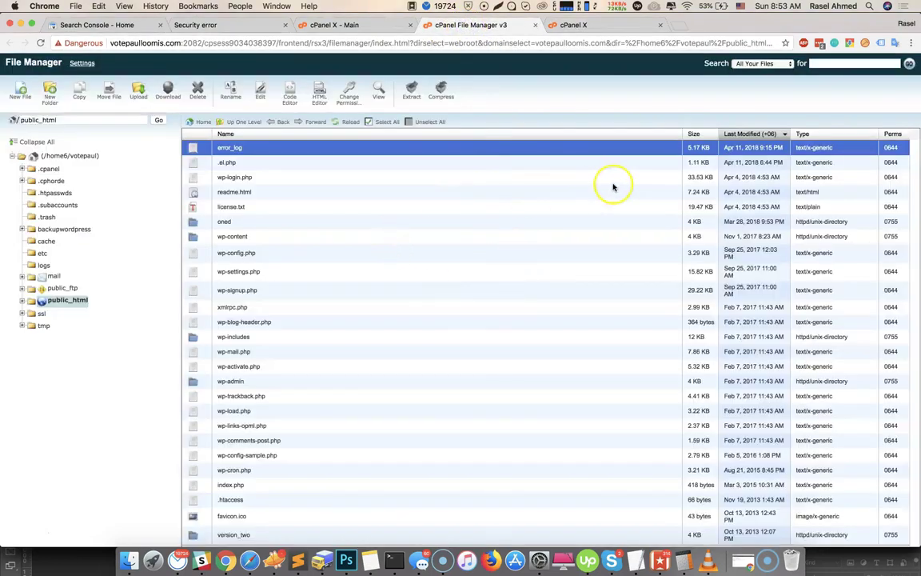
{"action": "right_click", "coordinate": [221, 162]}
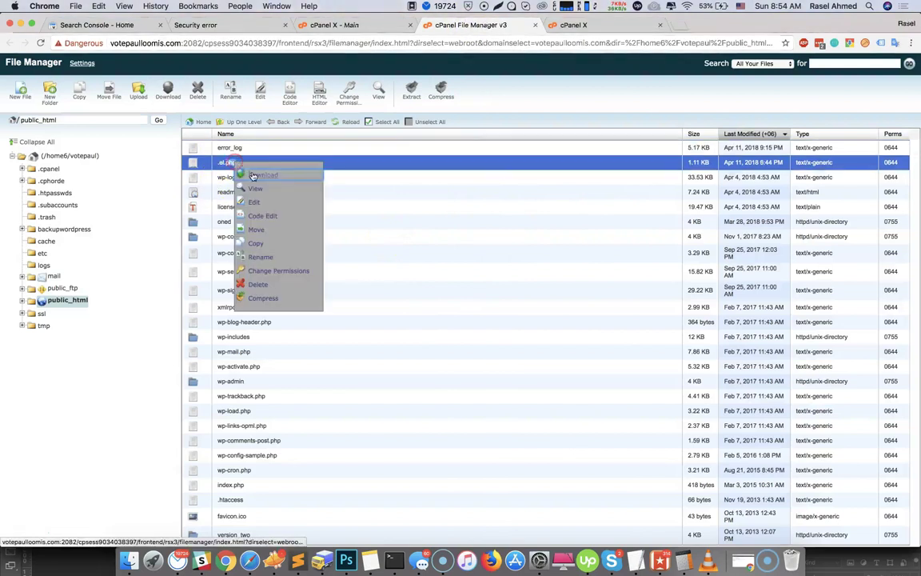
{"action": "left_click", "coordinate": [257, 191]}
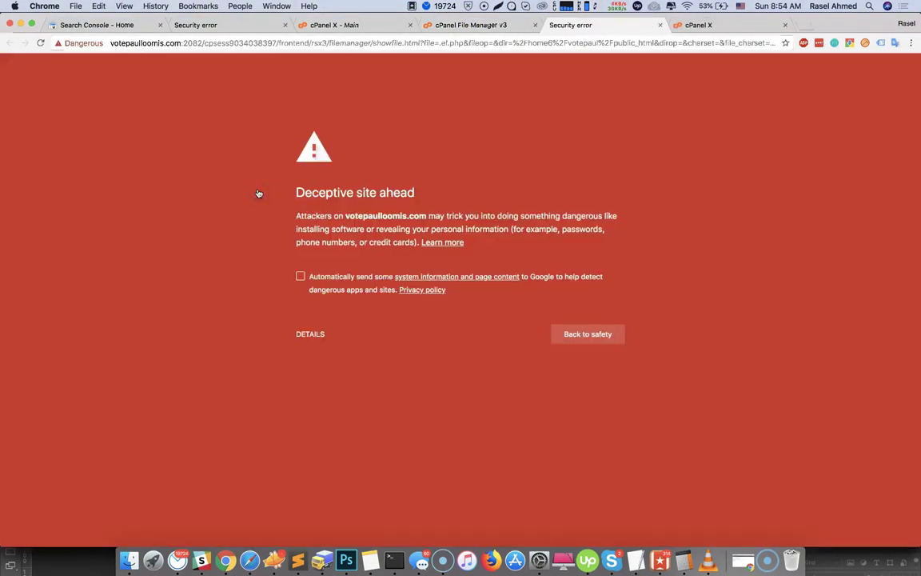
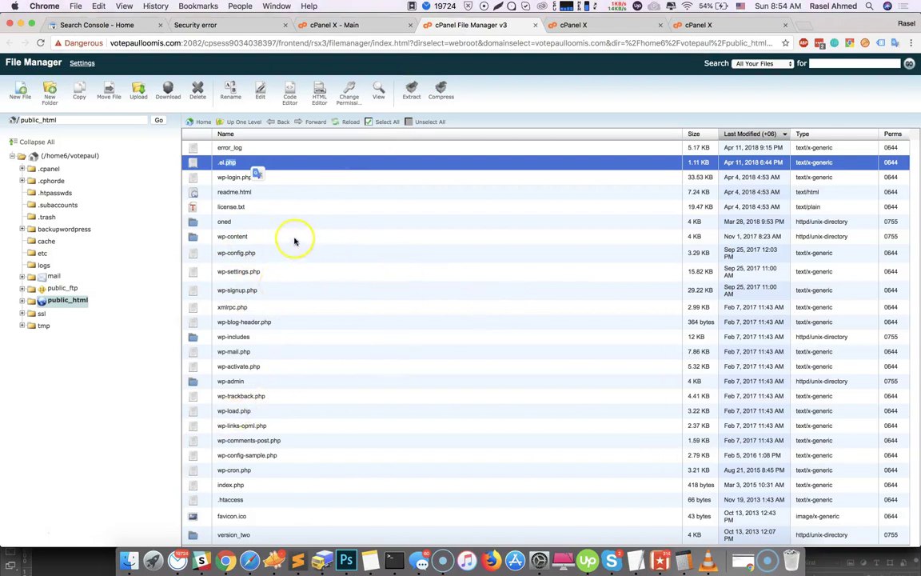
View the contents of readme.html from the public_html file list, proceeding past the deceptive-site warning.
{"action": "left_click", "coordinate": [438, 195]}
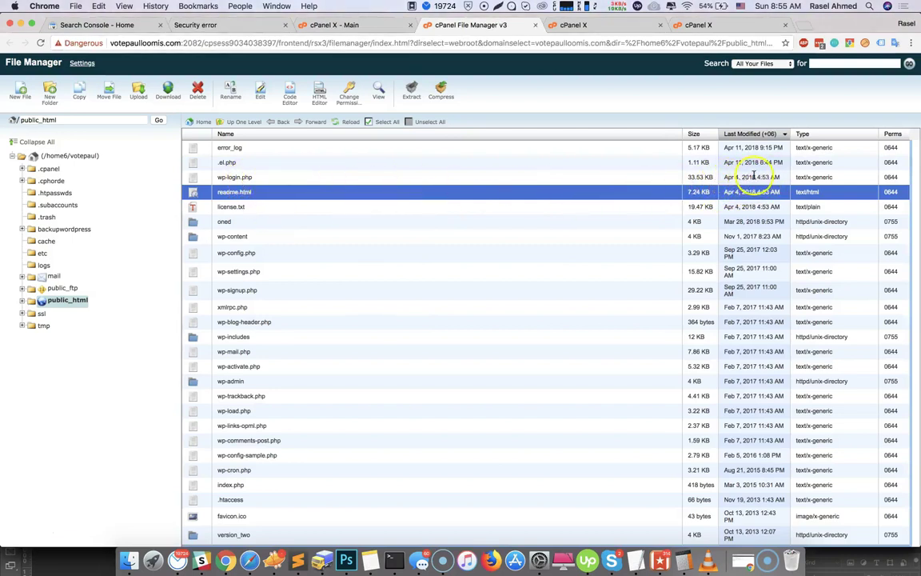
{"action": "left_click", "coordinate": [729, 177]}
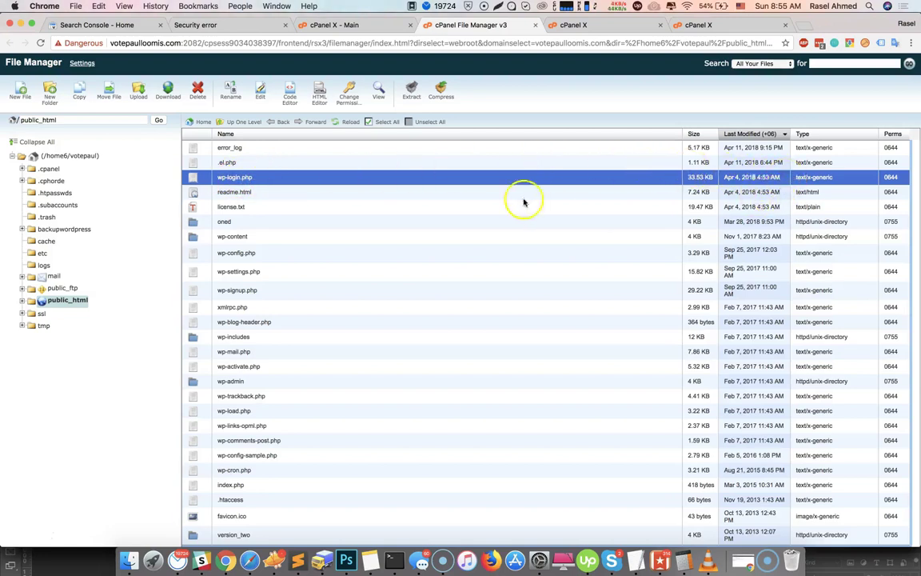
{"action": "right_click", "coordinate": [205, 193]}
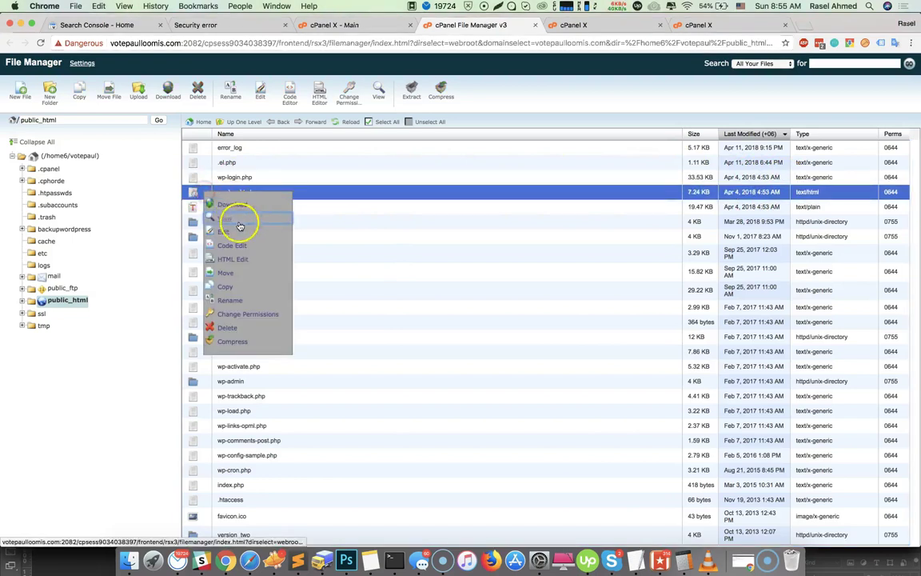
{"action": "left_click", "coordinate": [227, 217]}
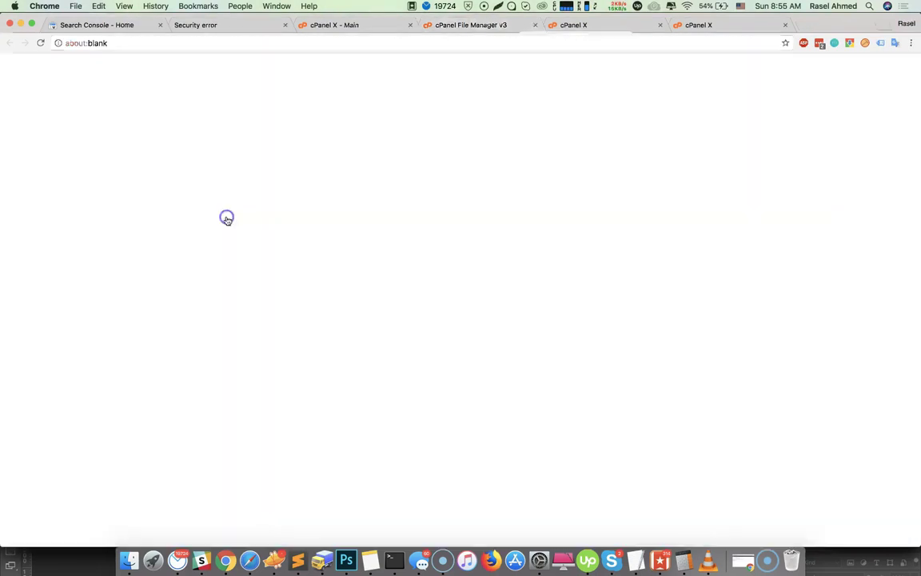
{"action": "left_click", "coordinate": [300, 333]}
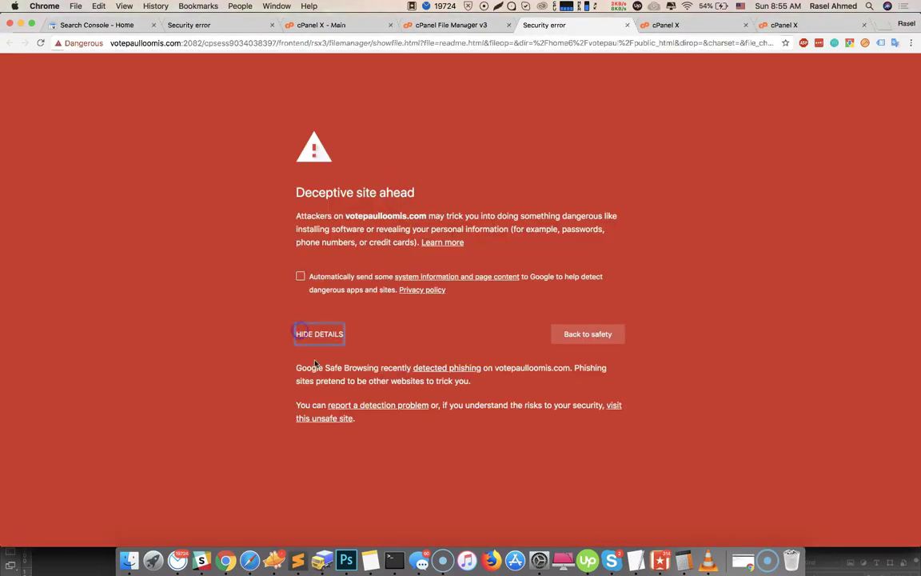
{"action": "left_click", "coordinate": [315, 423]}
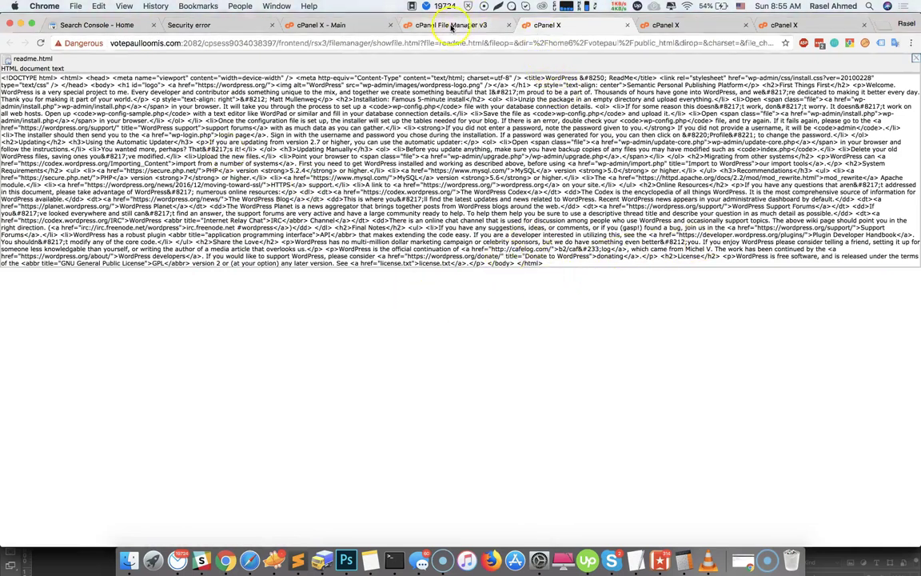
Return to the public_html file list and sort it by name in descending order.
{"action": "left_click", "coordinate": [412, 25]}
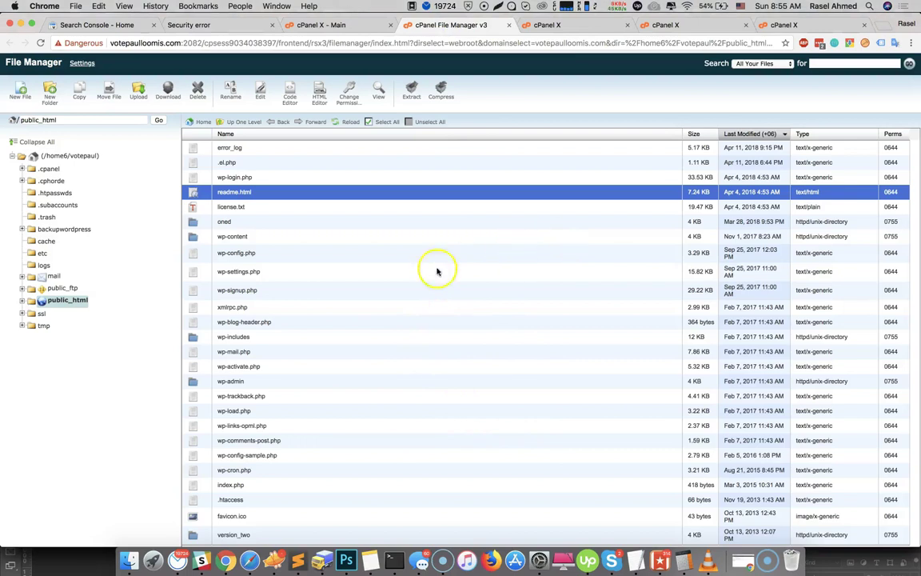
{"action": "left_click", "coordinate": [297, 138]}
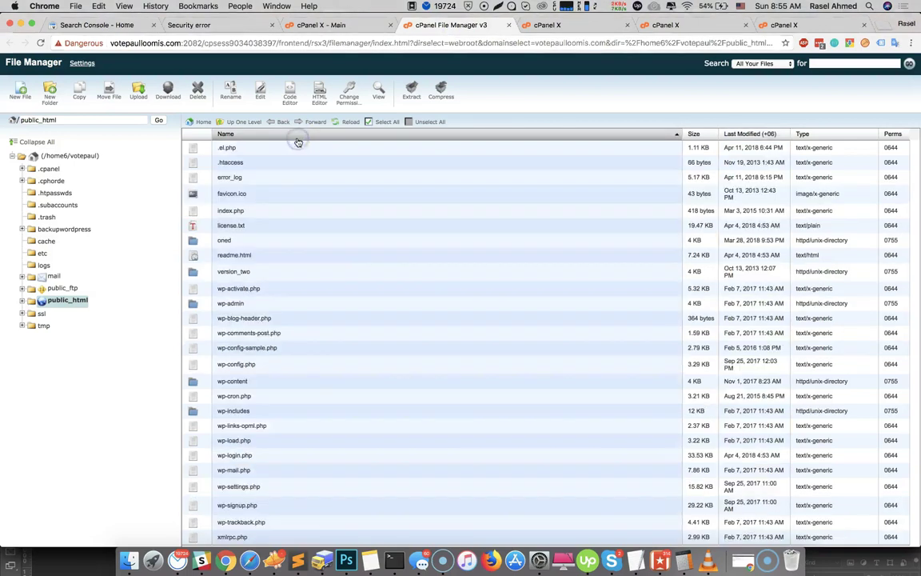
{"action": "left_click", "coordinate": [297, 140]}
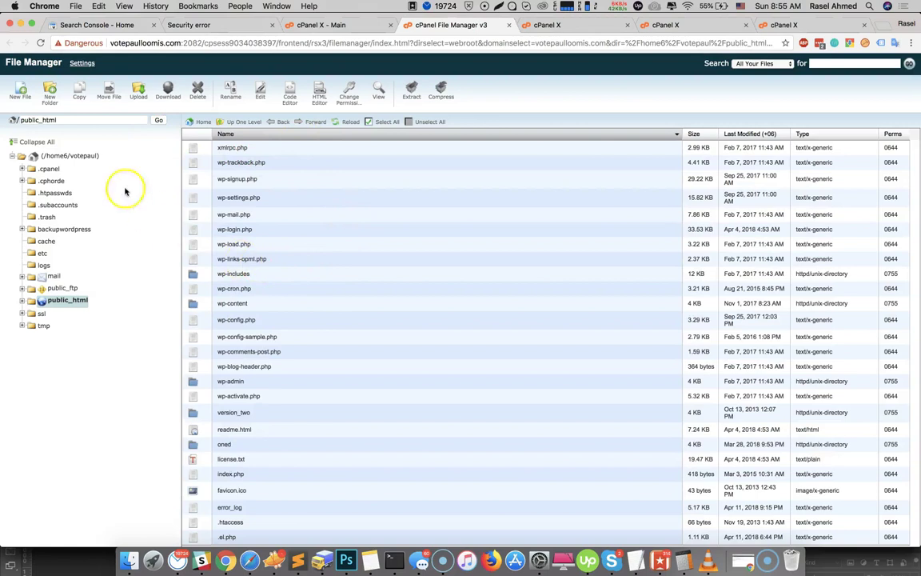
Create a new folder named old in public_html.
{"action": "left_click", "coordinate": [49, 99]}
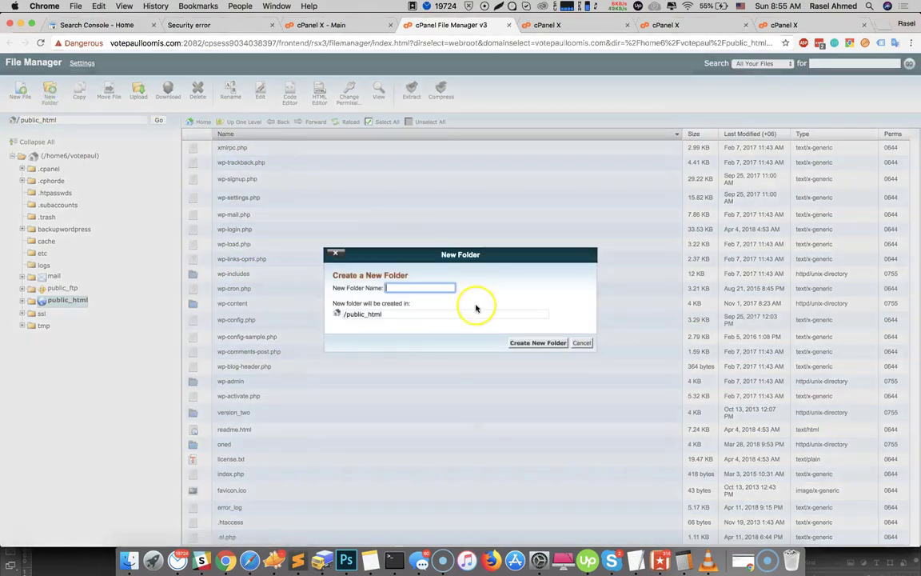
{"action": "type", "text": "old"}
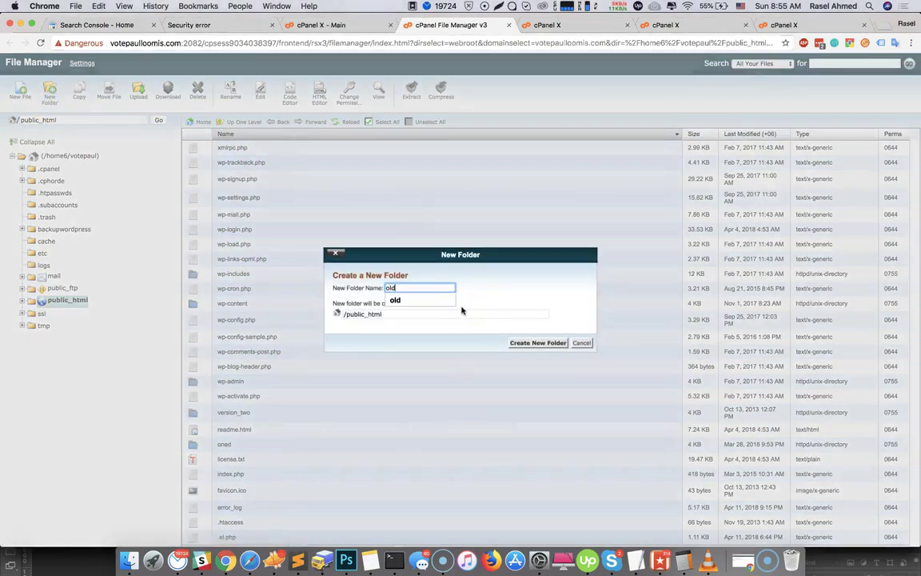
{"action": "left_click", "coordinate": [533, 343]}
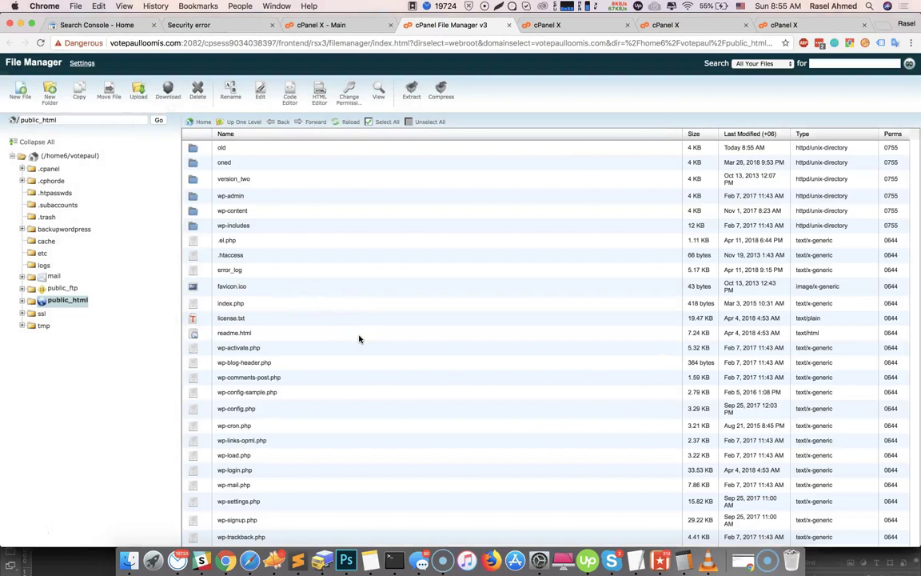
Select every item in public_html except the wp-content and old folders.
{"action": "left_click", "coordinate": [386, 121]}
{"action": "left_click", "coordinate": [195, 212], "text": "super"}
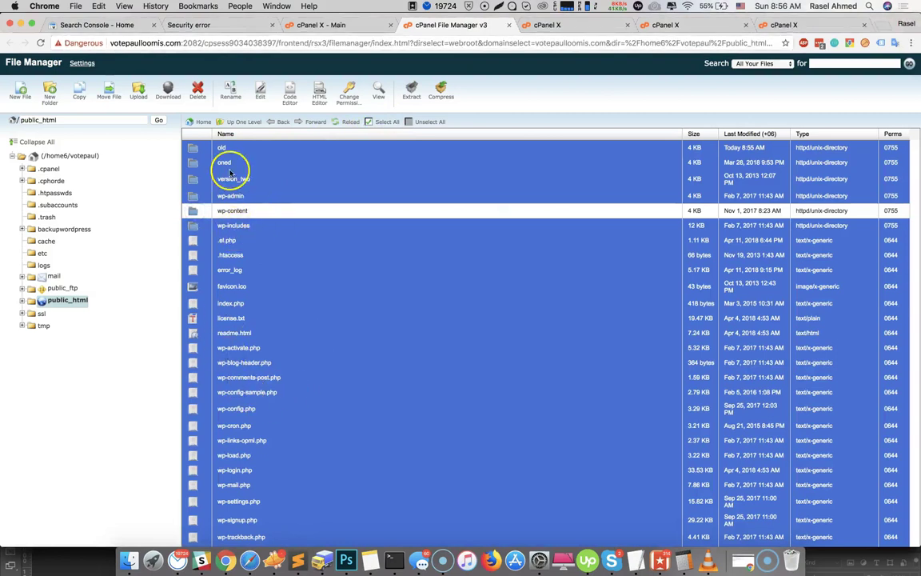
{"action": "left_click", "coordinate": [195, 148], "text": "super"}
{"action": "left_click", "coordinate": [272, 249]}
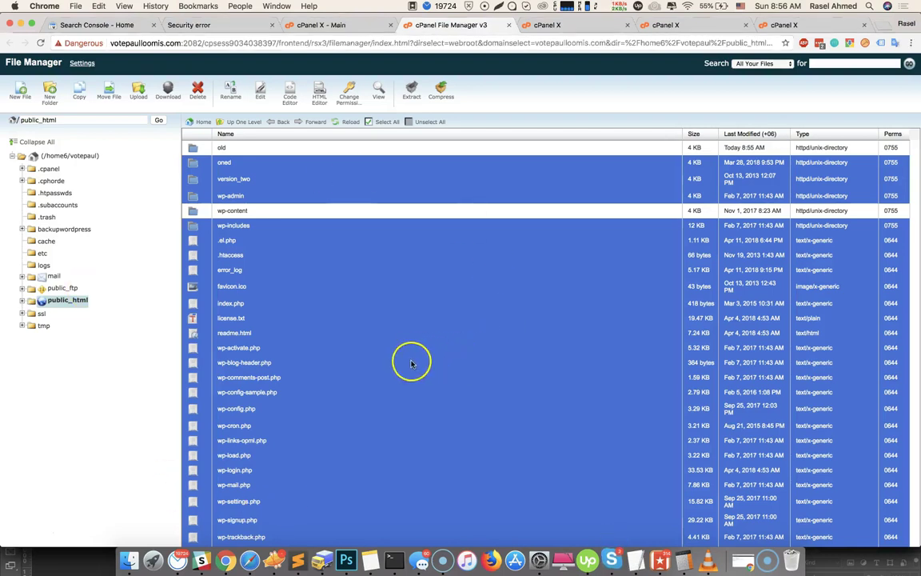
Quit Skype.
{"action": "right_click", "coordinate": [612, 560]}
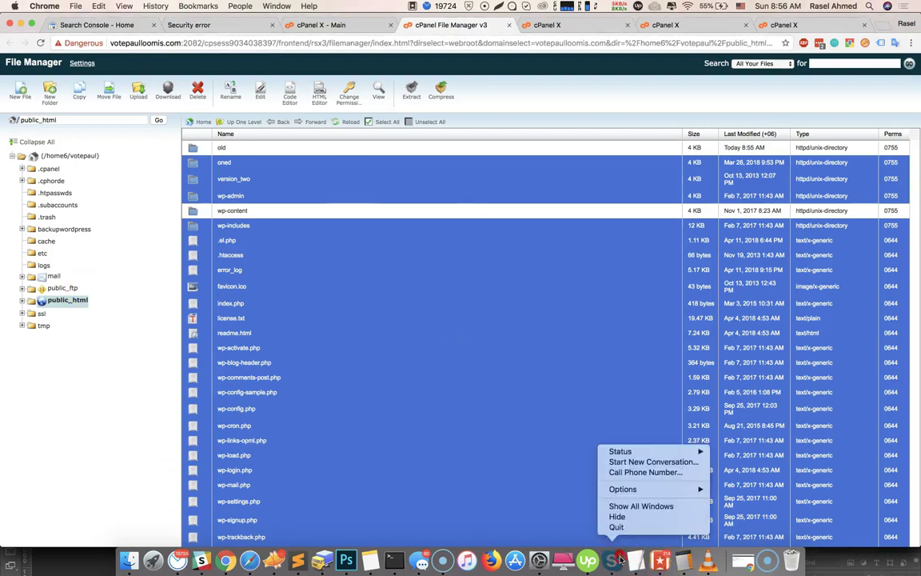
{"action": "left_click", "coordinate": [619, 527]}
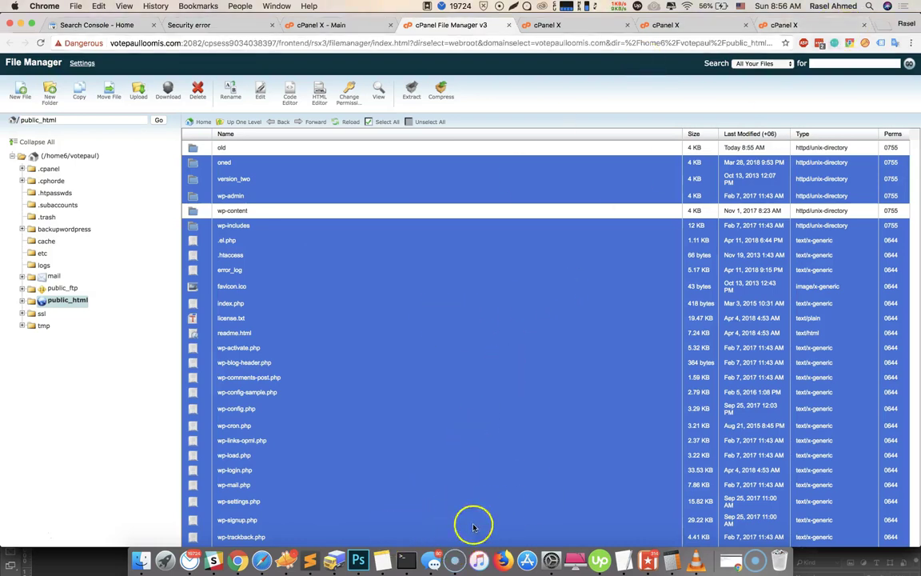
Switch to TextEdit and write the note "1. Change cPanel password" and "2. Replace WordPress files with original" on separate lines.
{"action": "left_click", "coordinate": [624, 563]}
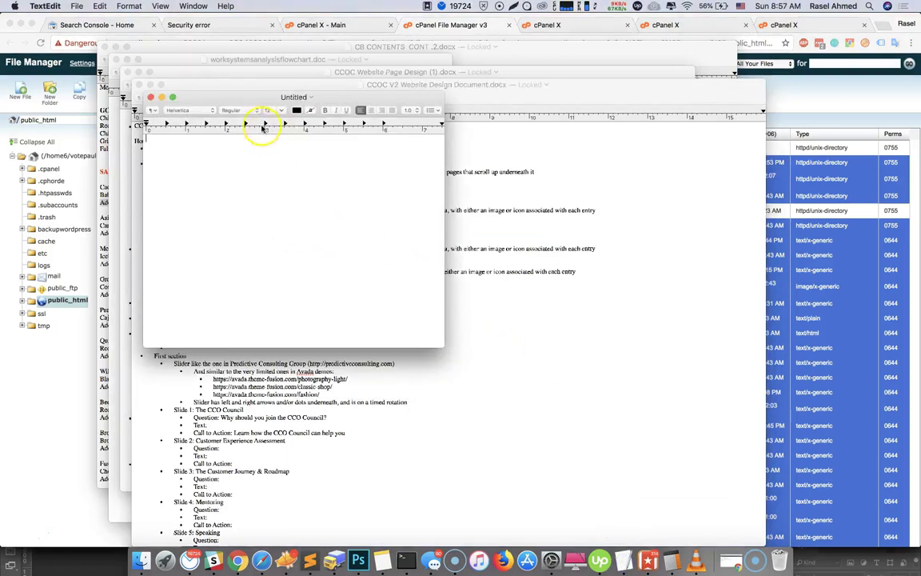
{"action": "type", "text": "1. Change cPanel password"}
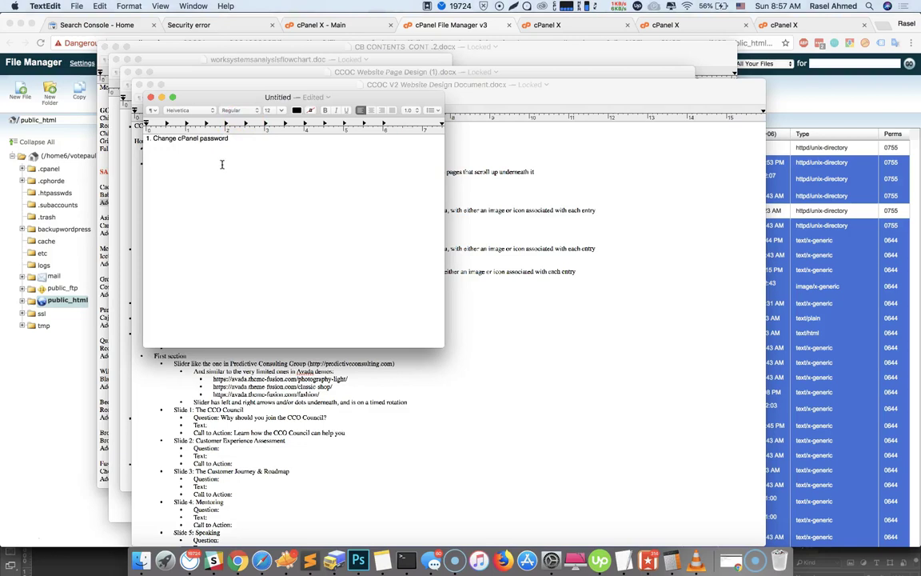
{"action": "key", "text": "Return"}
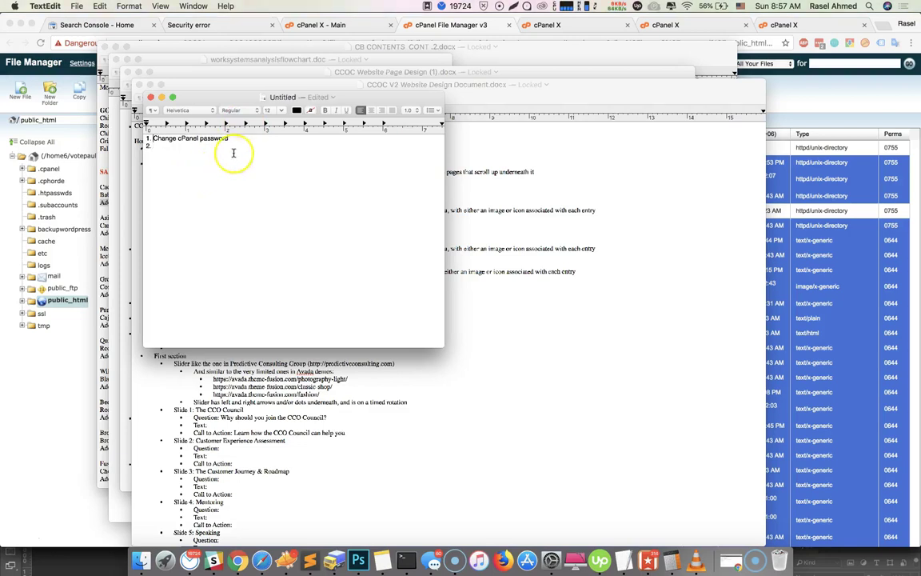
{"action": "left_click", "coordinate": [161, 148]}
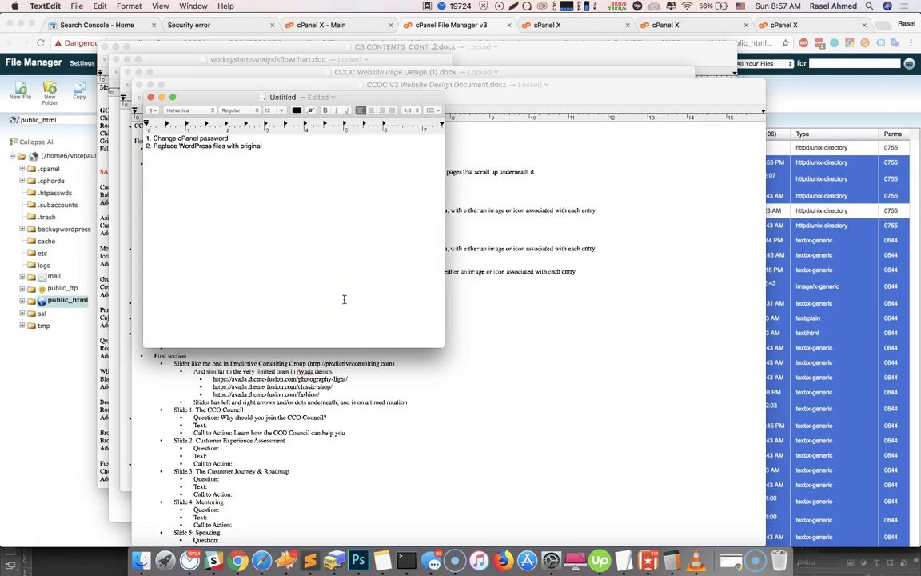
Switch back to Chrome and open the file upload page for public_html, proceeding past the deceptive-site warning.
{"action": "left_click", "coordinate": [841, 97]}
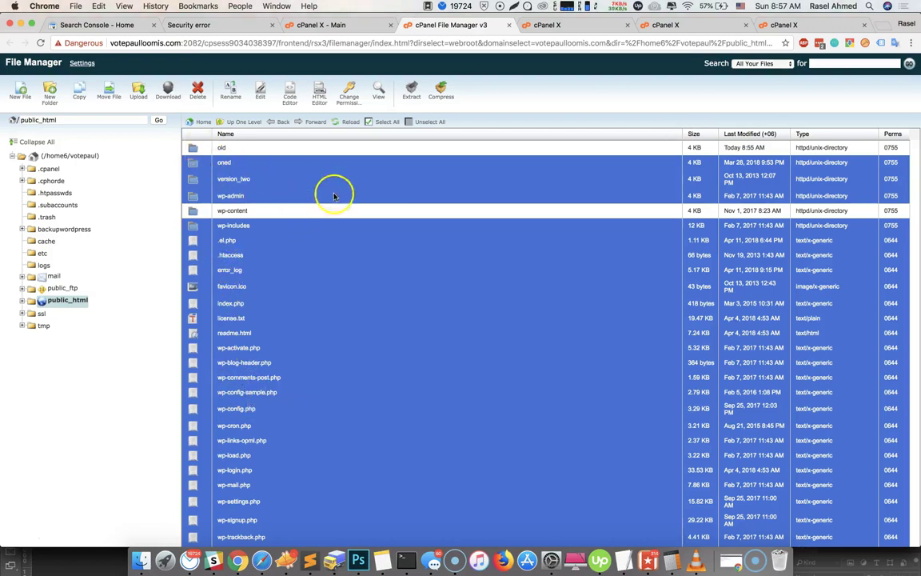
{"action": "left_click", "coordinate": [148, 88]}
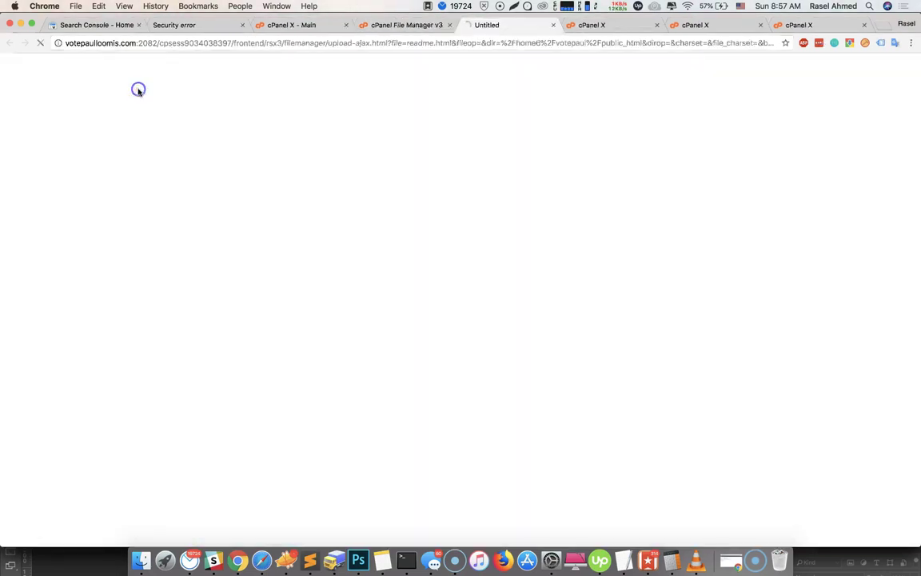
{"action": "left_click", "coordinate": [320, 334]}
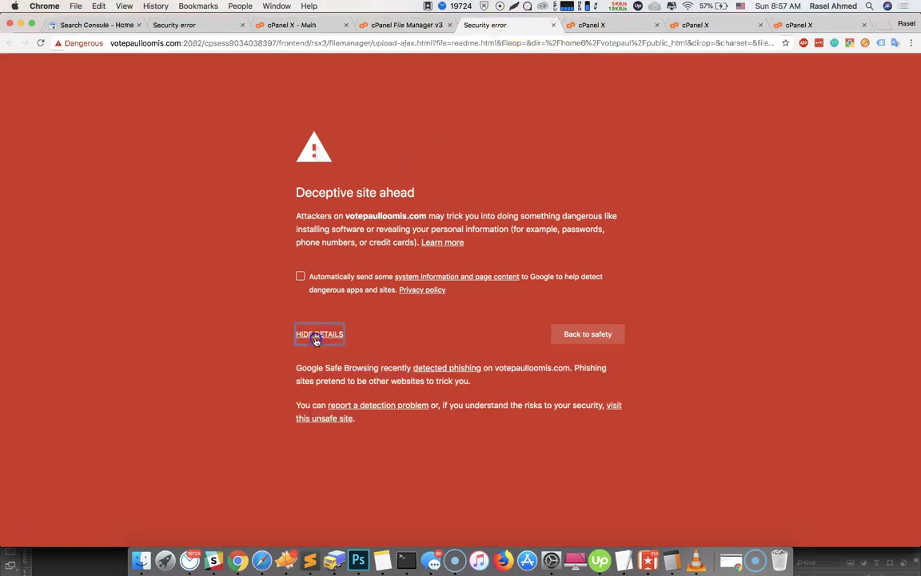
{"action": "left_click", "coordinate": [333, 419]}
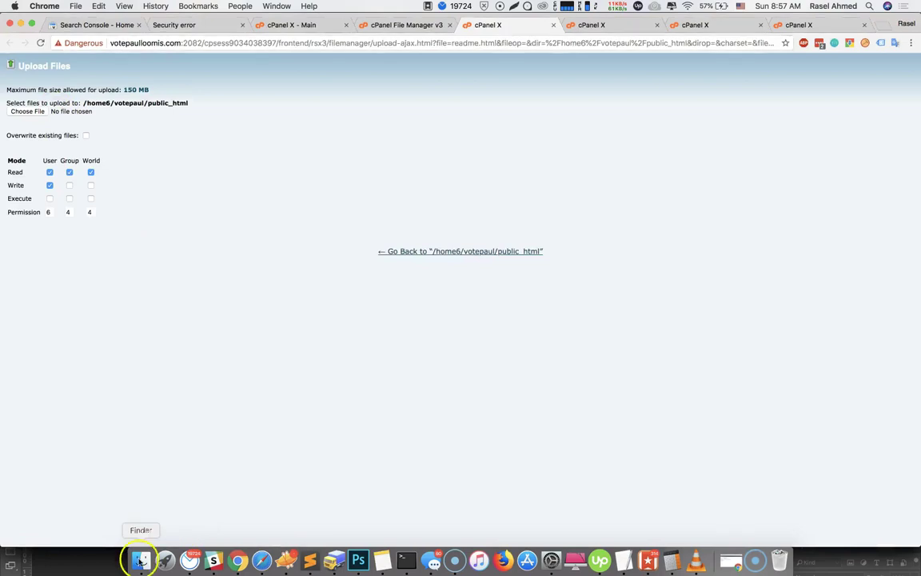
Find wordpress-4.9.5.zip in the Mac's Documents folder using Finder and upload it to public_html.
{"action": "left_click", "coordinate": [141, 563]}
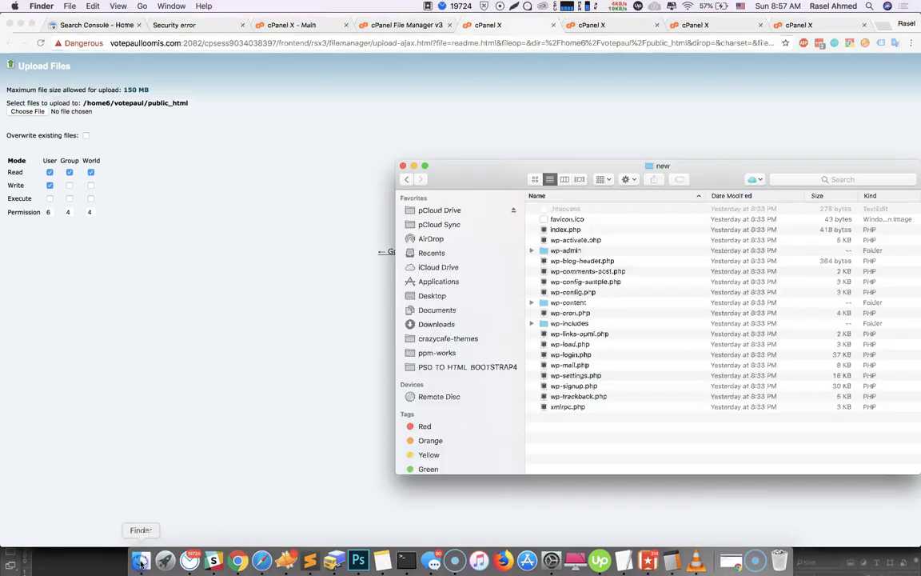
{"action": "left_click", "coordinate": [437, 311]}
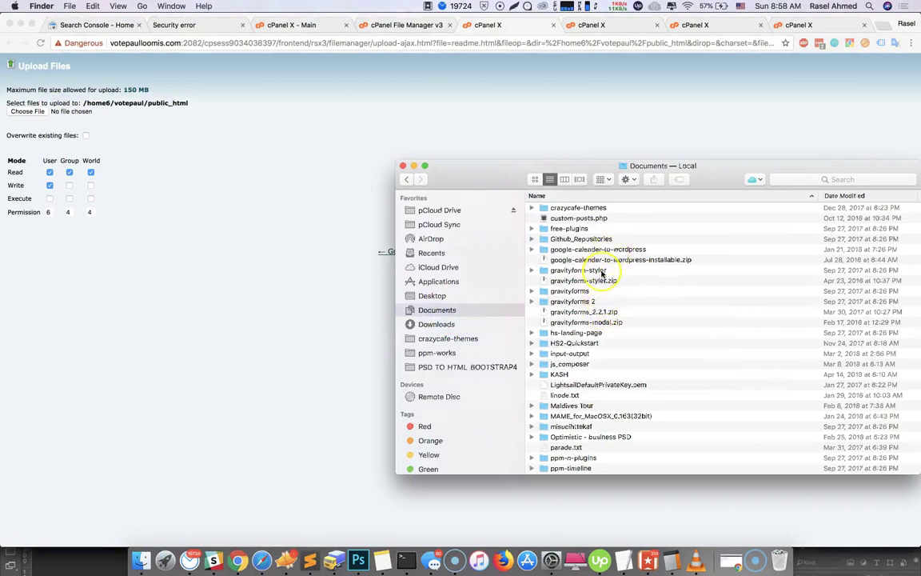
{"action": "scroll", "coordinate": [603, 295], "scroll_direction": "up", "scroll_amount": 5}
{"action": "scroll", "coordinate": [602, 280], "scroll_direction": "down", "scroll_amount": 5}
{"action": "scroll", "coordinate": [602, 274], "scroll_direction": "down", "scroll_amount": 5}
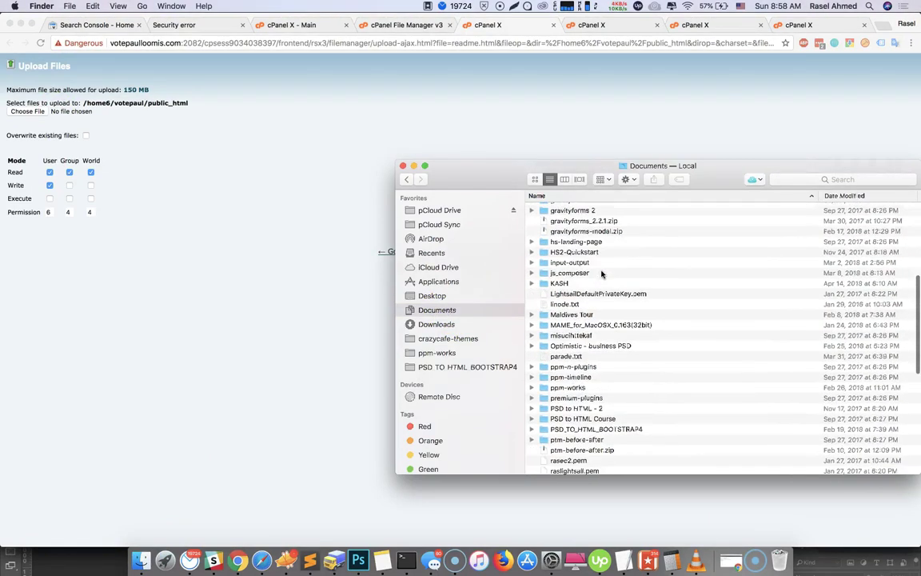
{"action": "scroll", "coordinate": [602, 275], "scroll_direction": "down", "scroll_amount": 10}
{"action": "left_click", "coordinate": [576, 467]}
{"action": "scroll", "coordinate": [617, 323], "scroll_direction": "down", "scroll_amount": 3}
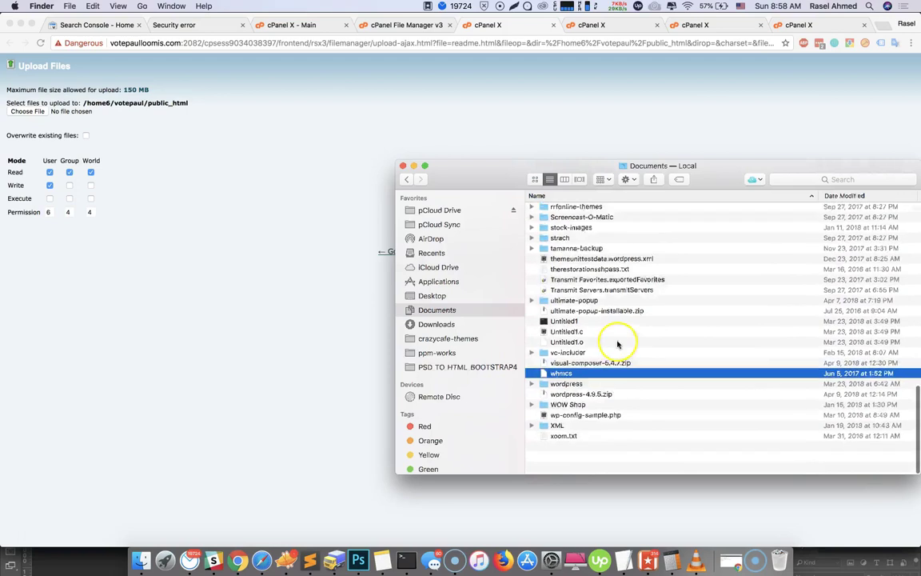
{"action": "scroll", "coordinate": [616, 344], "scroll_direction": "up", "scroll_amount": 2}
{"action": "left_click_drag", "start_coordinate": [592, 428], "coordinate": [39, 112]}
{"action": "left_click", "coordinate": [216, 352]}
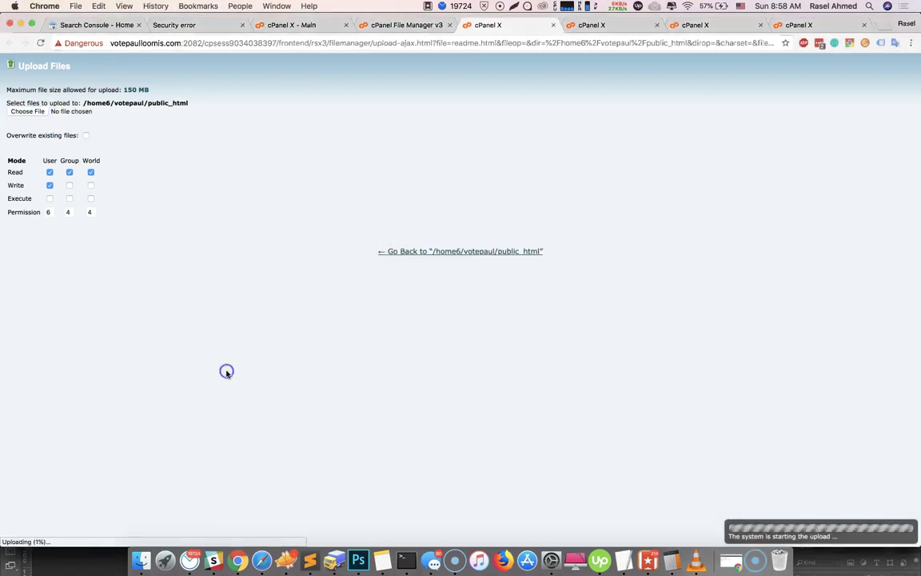
Return to the public_html file list and move the selected files and folders into the old folder.
{"action": "left_click", "coordinate": [418, 25]}
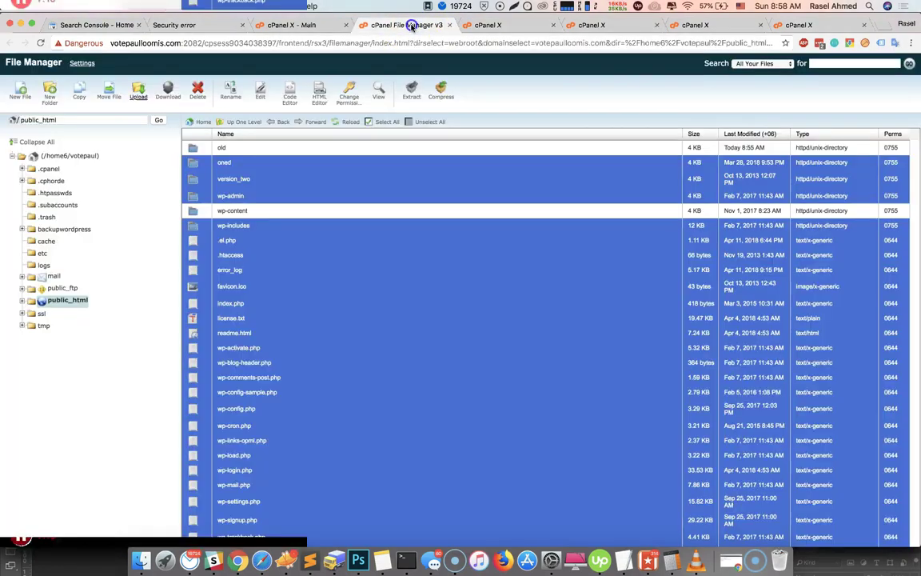
{"action": "left_click_drag", "start_coordinate": [189, 164], "coordinate": [195, 149]}
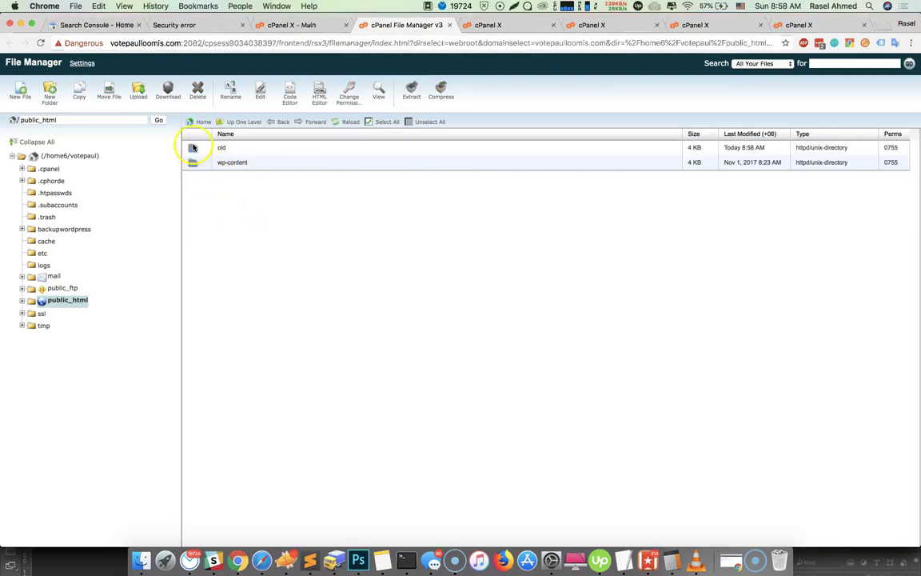
Compress the old folder into /public_html/old.zip, look through the compression results and dismiss them.
{"action": "right_click", "coordinate": [192, 147]}
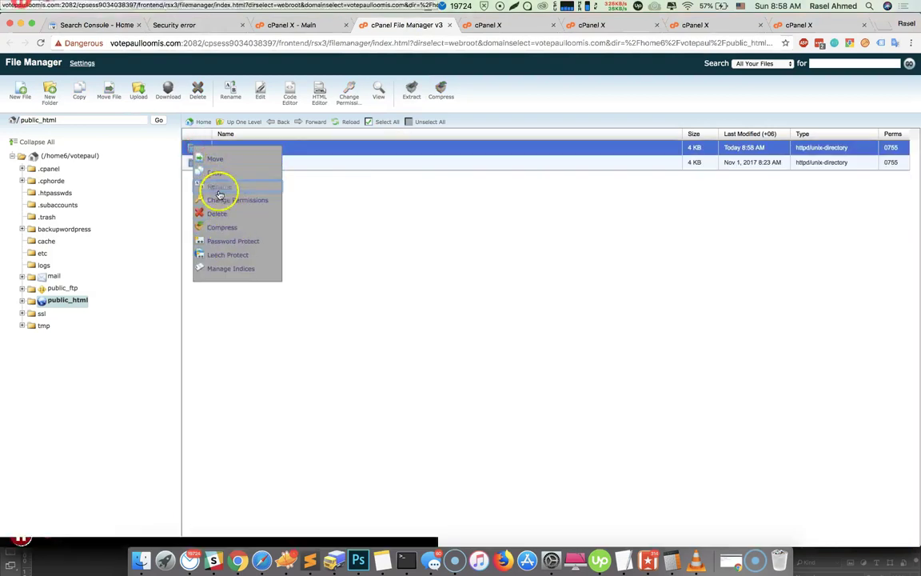
{"action": "left_click", "coordinate": [219, 227]}
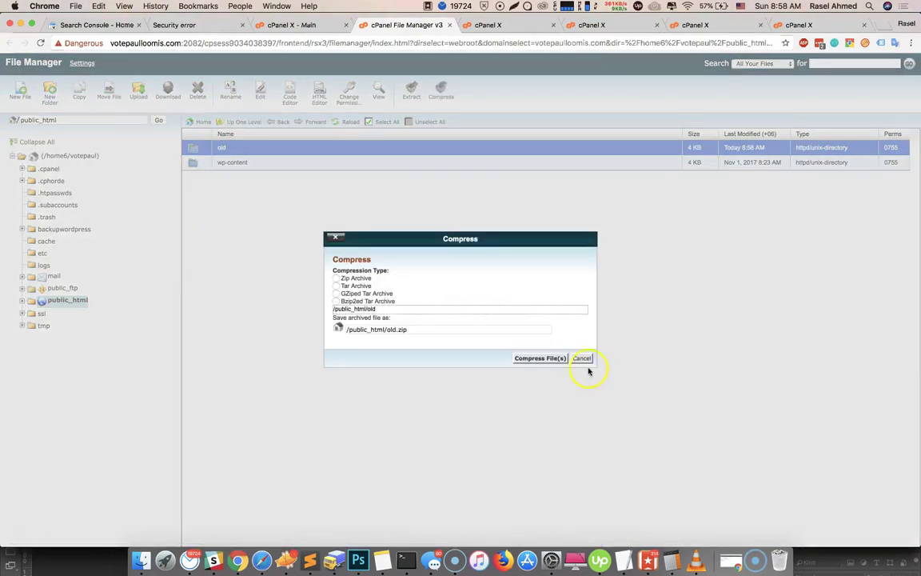
{"action": "left_click", "coordinate": [541, 359]}
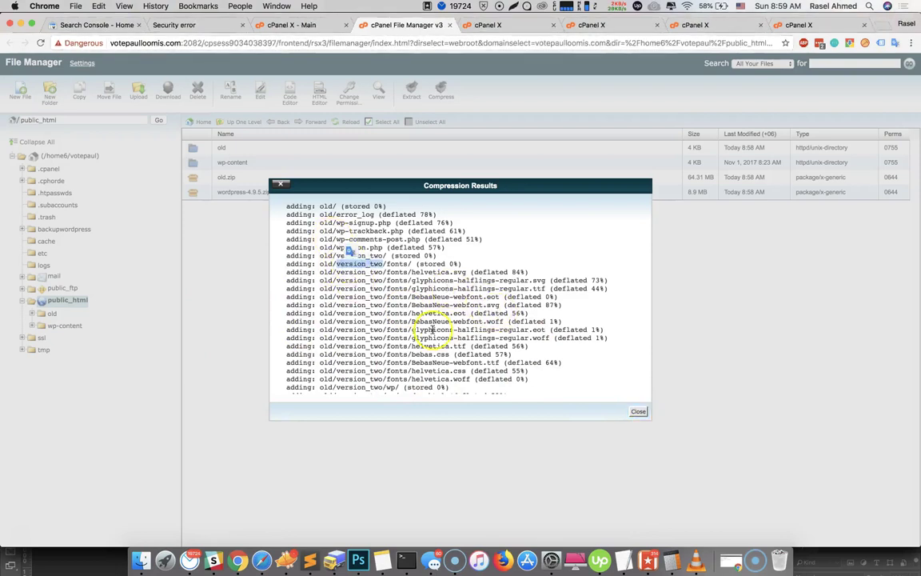
{"action": "scroll", "coordinate": [411, 329], "scroll_direction": "down", "scroll_amount": 5}
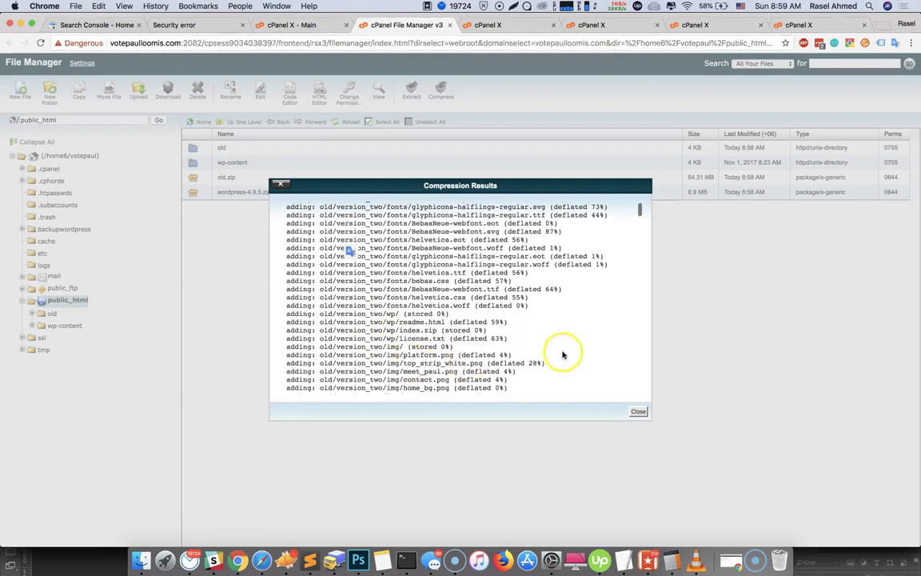
{"action": "left_click", "coordinate": [639, 413]}
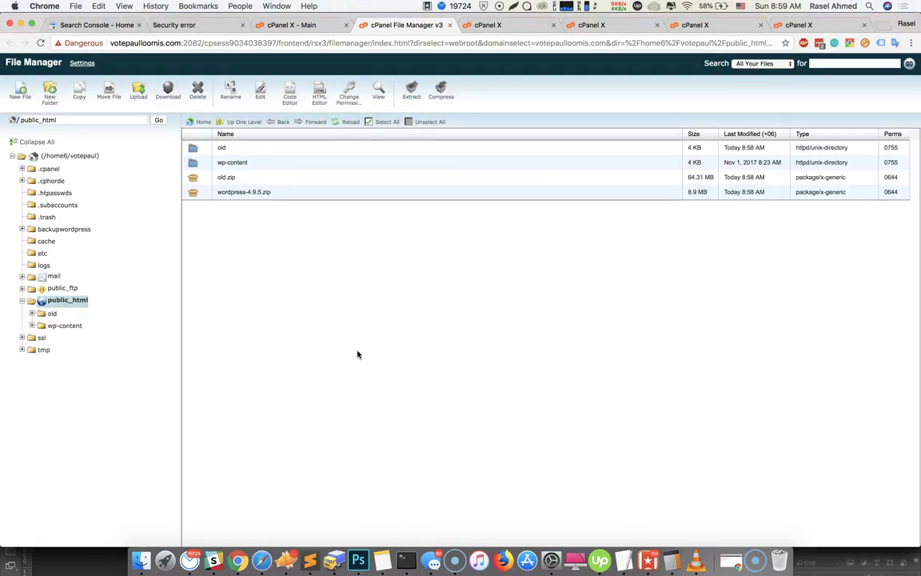
Delete the old folder from public_html.
{"action": "left_click", "coordinate": [193, 151]}
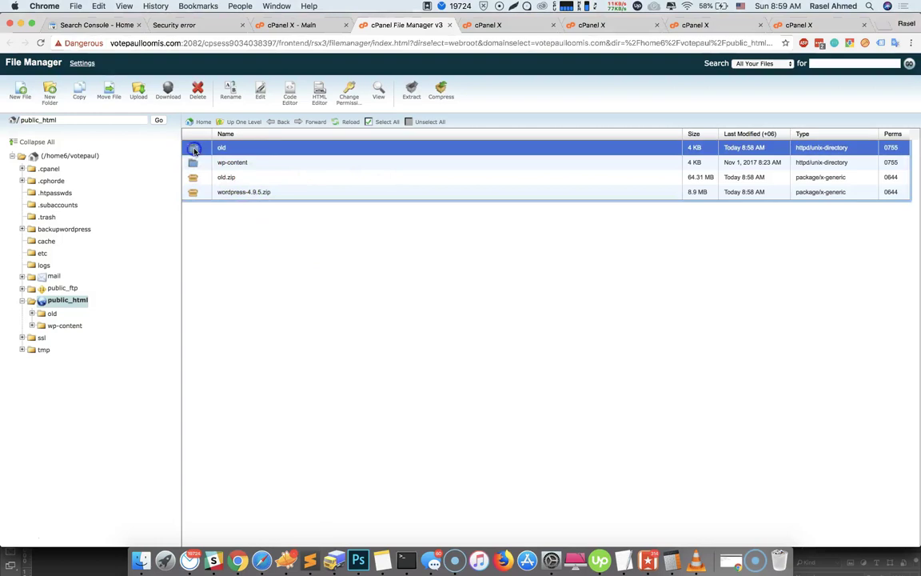
{"action": "right_click", "coordinate": [194, 149]}
{"action": "left_click", "coordinate": [221, 218]}
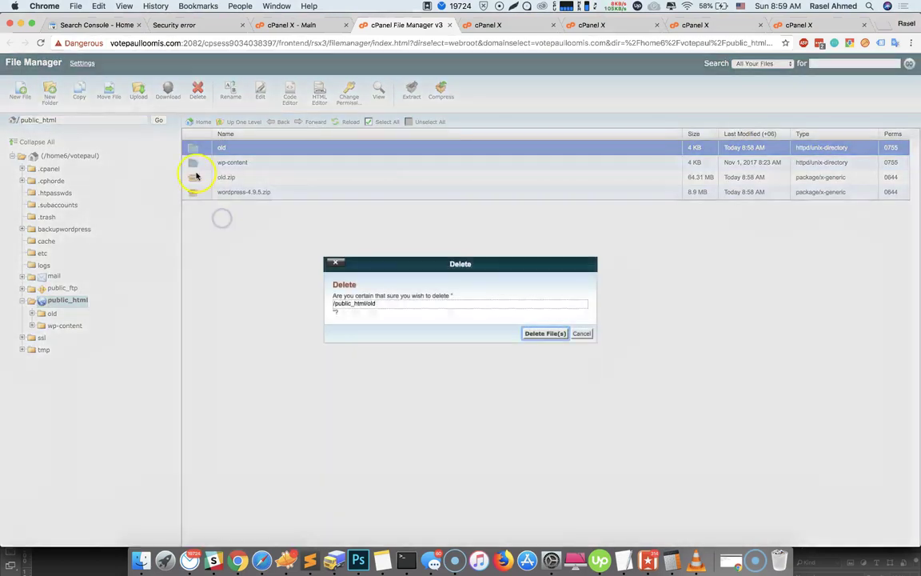
{"action": "left_click", "coordinate": [528, 331]}
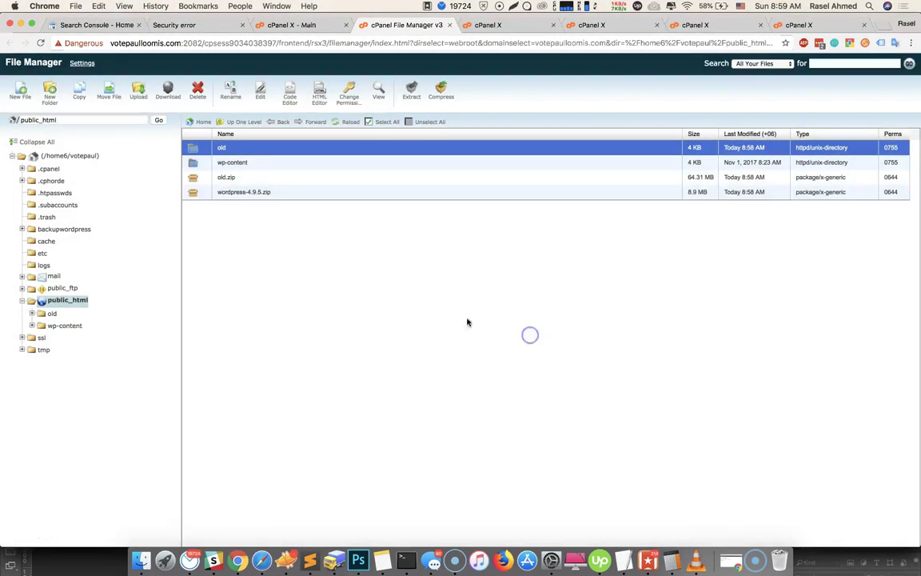
Download the old.zip archive from public_html.
{"action": "right_click", "coordinate": [197, 178]}
{"action": "left_click", "coordinate": [185, 229]}
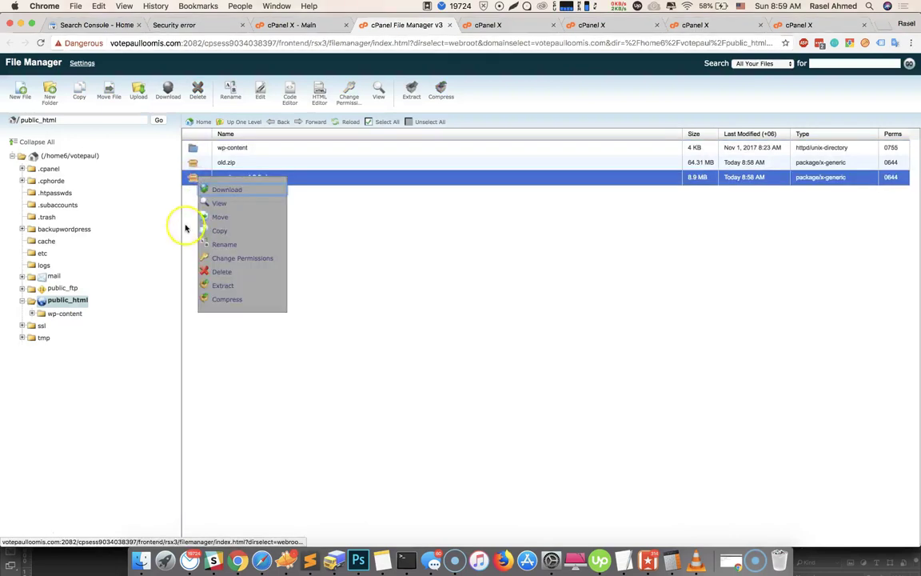
{"action": "right_click", "coordinate": [196, 161]}
{"action": "left_click", "coordinate": [223, 172]}
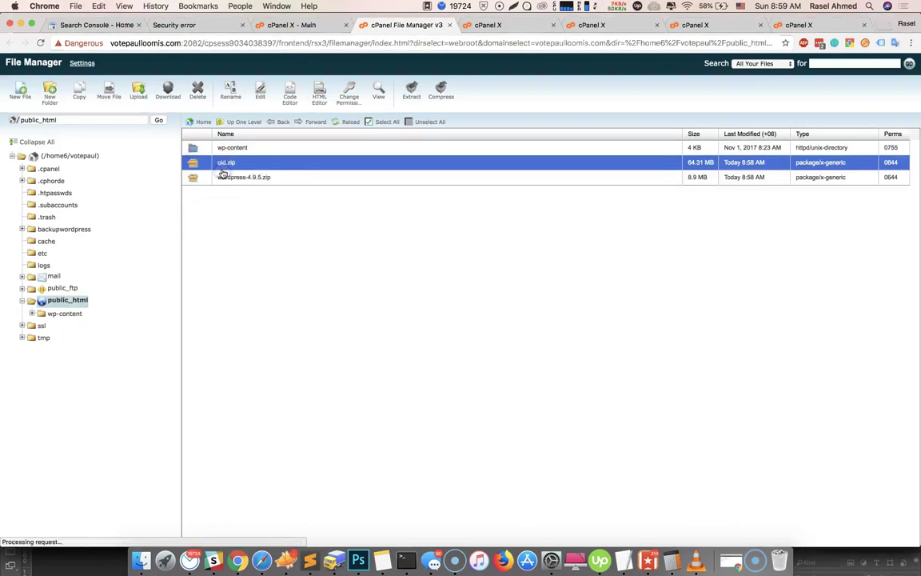
{"action": "left_click", "coordinate": [261, 229]}
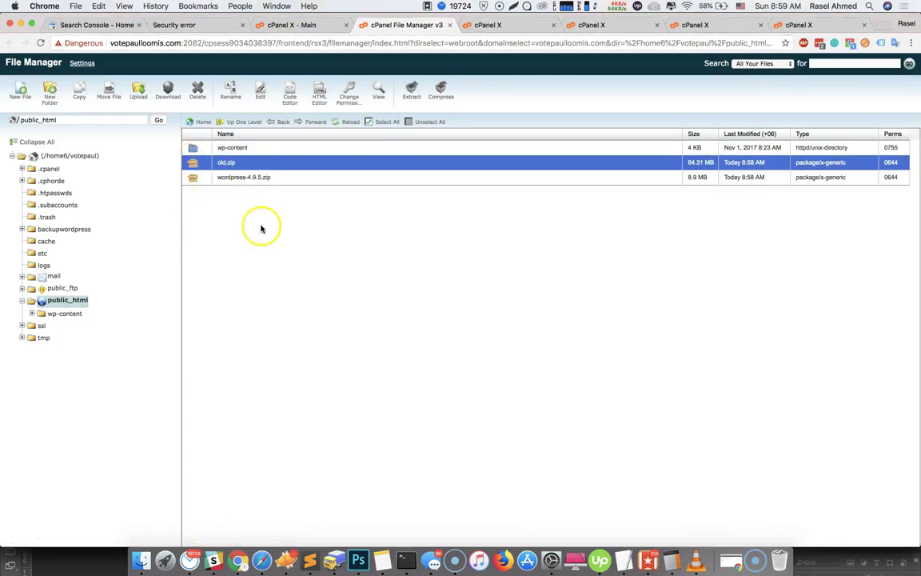
Extract wordpress-4.9.5.zip into public_html.
{"action": "right_click", "coordinate": [198, 179]}
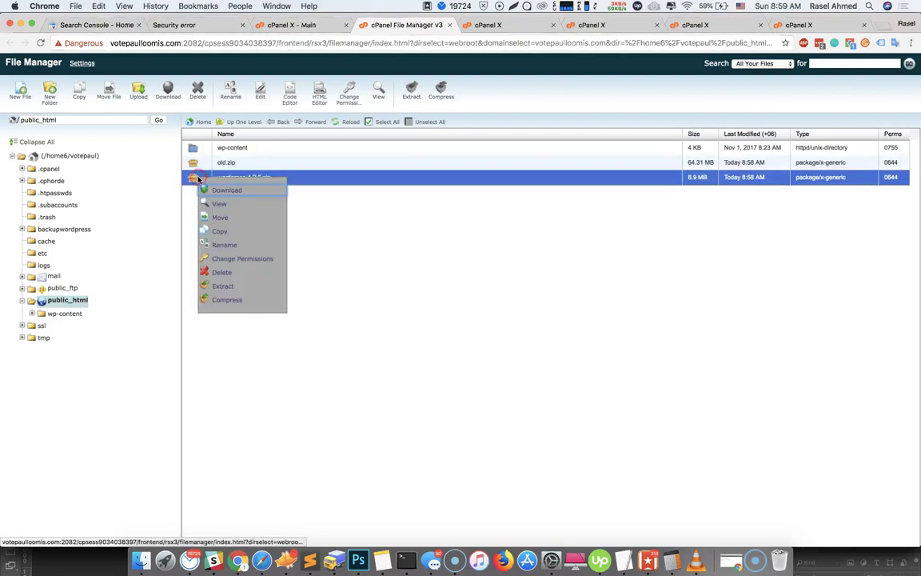
{"action": "left_click", "coordinate": [222, 286]}
{"action": "left_click", "coordinate": [544, 336]}
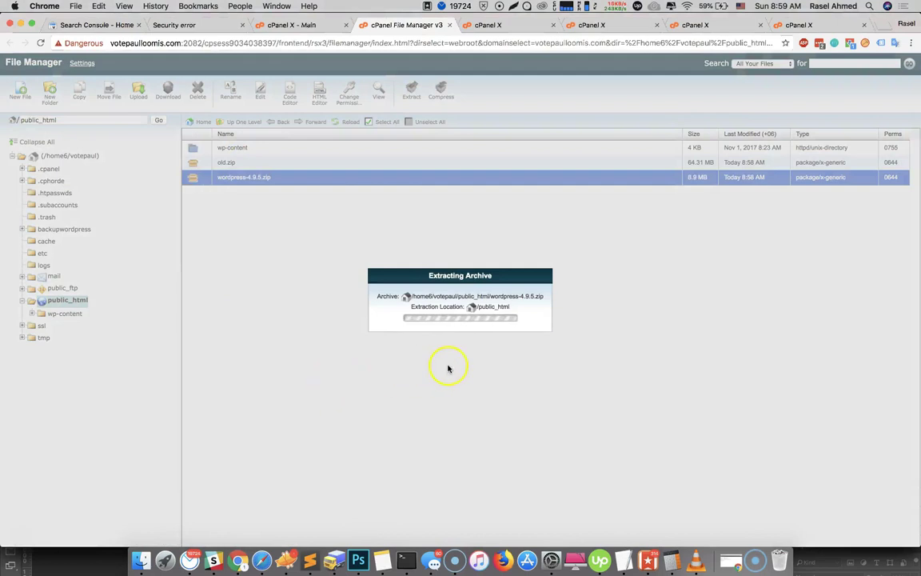
Move everything in the extracted wordpress folder except wp-content, license.txt and readme.html to /public_html.
{"action": "left_click", "coordinate": [638, 411]}
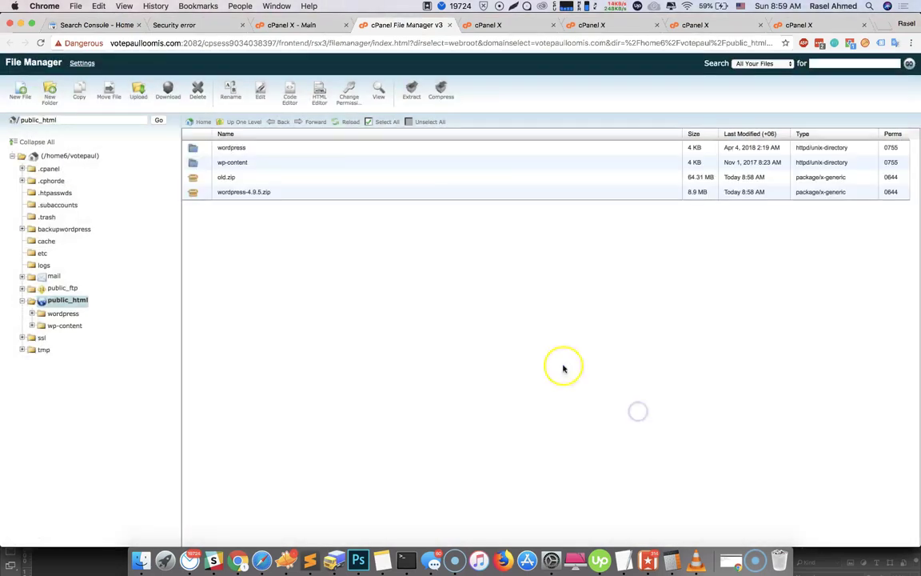
{"action": "double_click", "coordinate": [196, 148]}
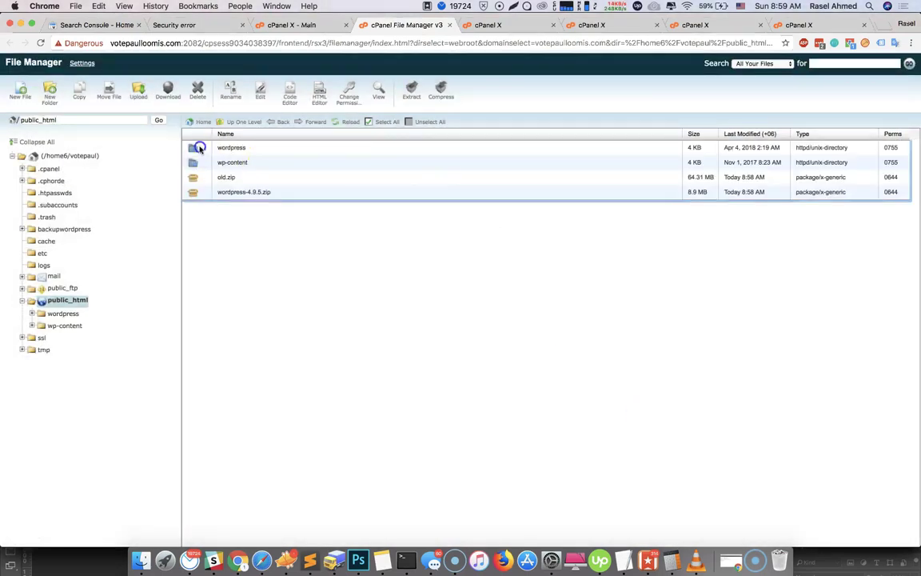
{"action": "left_click", "coordinate": [385, 122]}
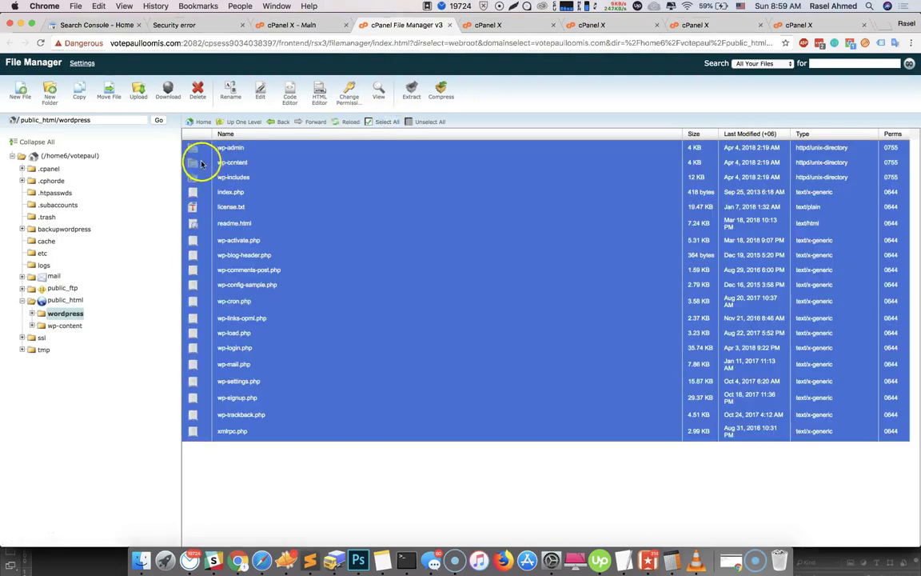
{"action": "left_click", "coordinate": [197, 162]}
{"action": "left_click", "coordinate": [197, 206]}
{"action": "left_click", "coordinate": [204, 227]}
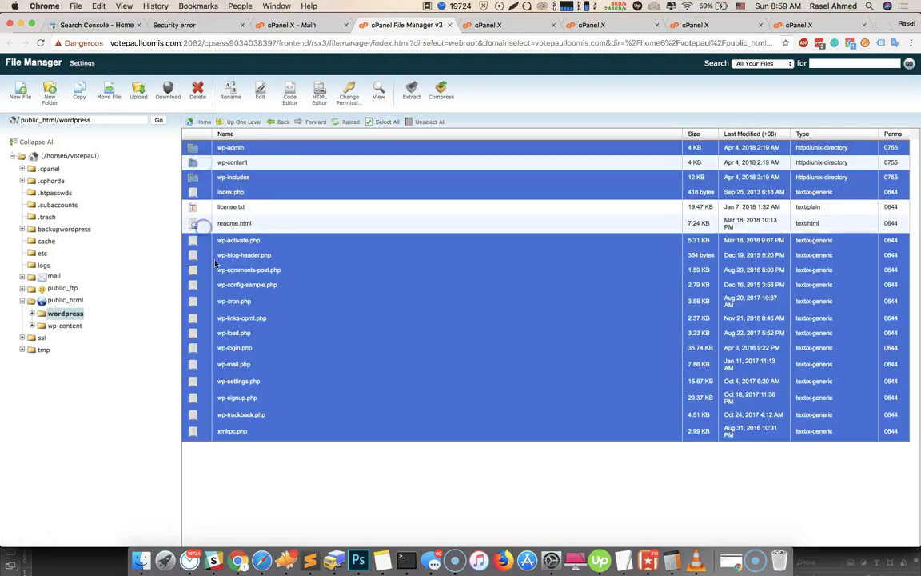
{"action": "right_click", "coordinate": [213, 285]}
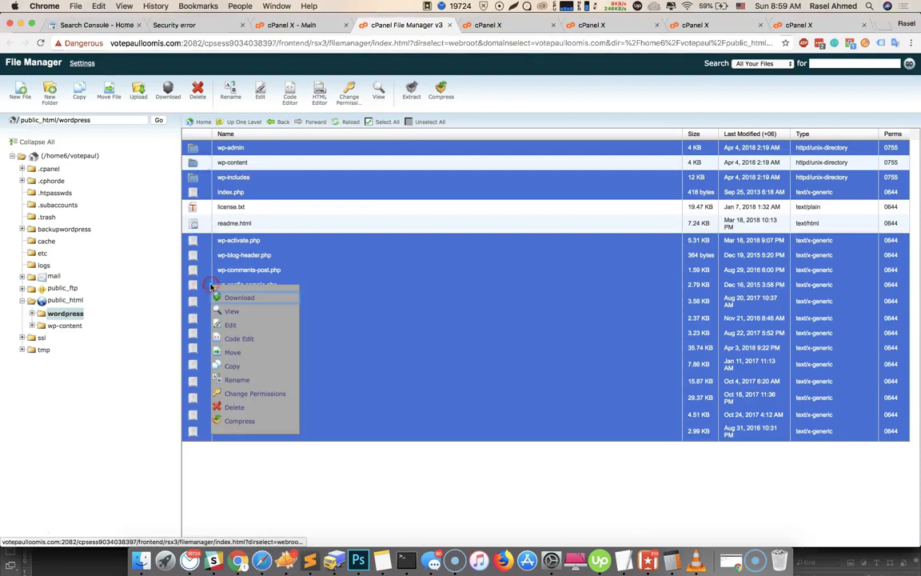
{"action": "left_click", "coordinate": [234, 352]}
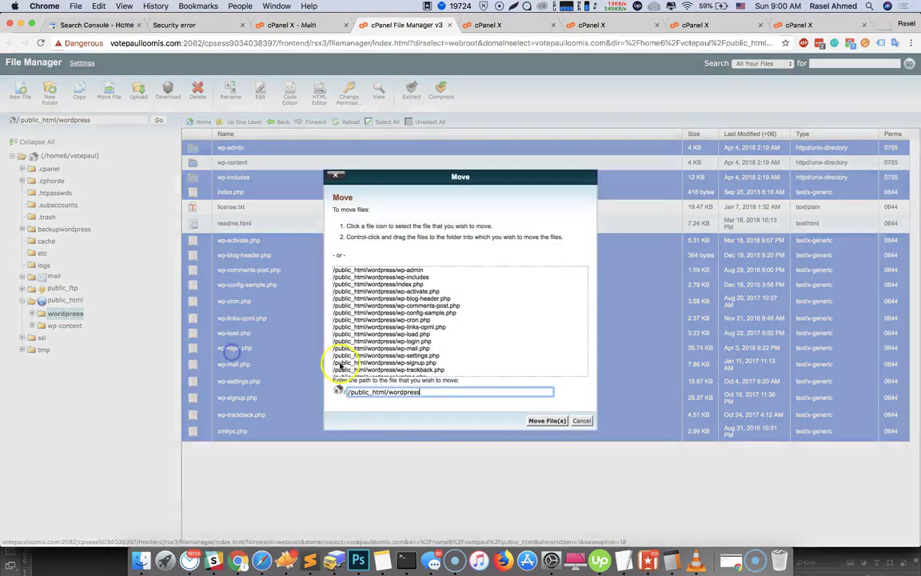
{"action": "double_click", "coordinate": [404, 392]}
{"action": "key", "text": "BackSpace"}
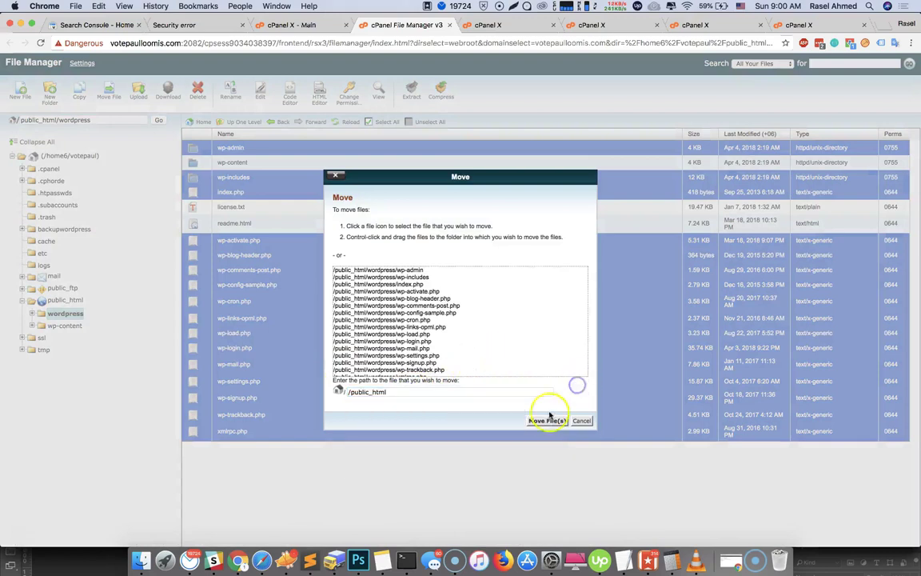
{"action": "left_click", "coordinate": [540, 420]}
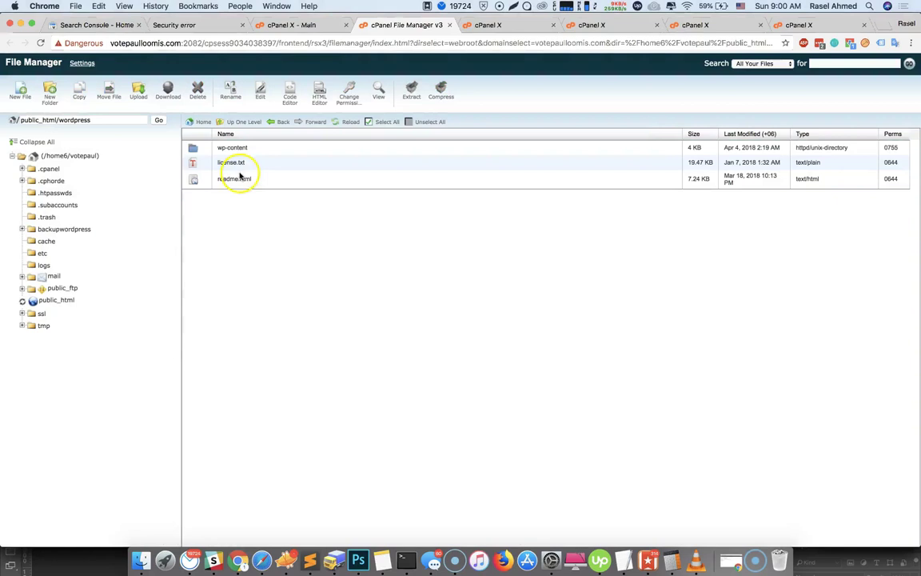
Delete the leftover wordpress folder and wordpress-4.9.5.zip from public_html.
{"action": "left_click", "coordinate": [241, 122]}
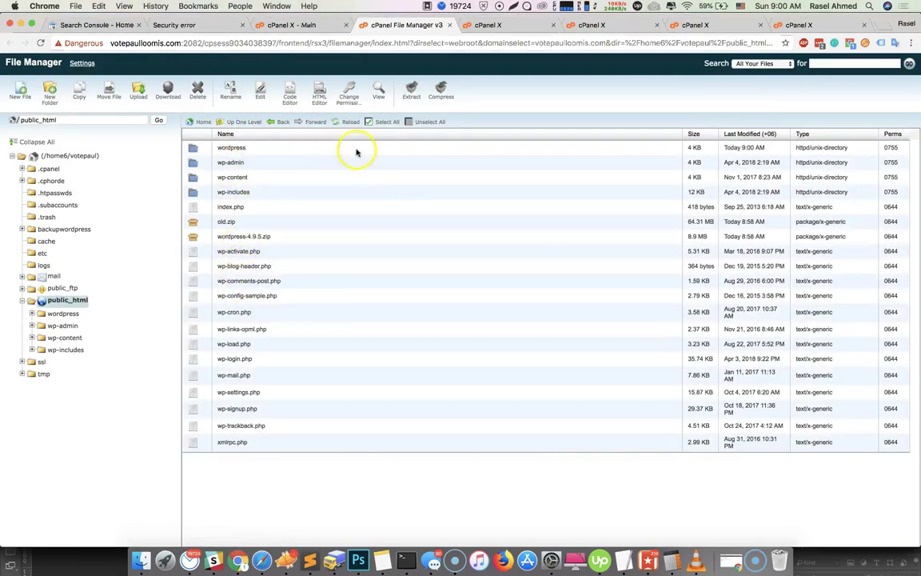
{"action": "left_click", "coordinate": [192, 151]}
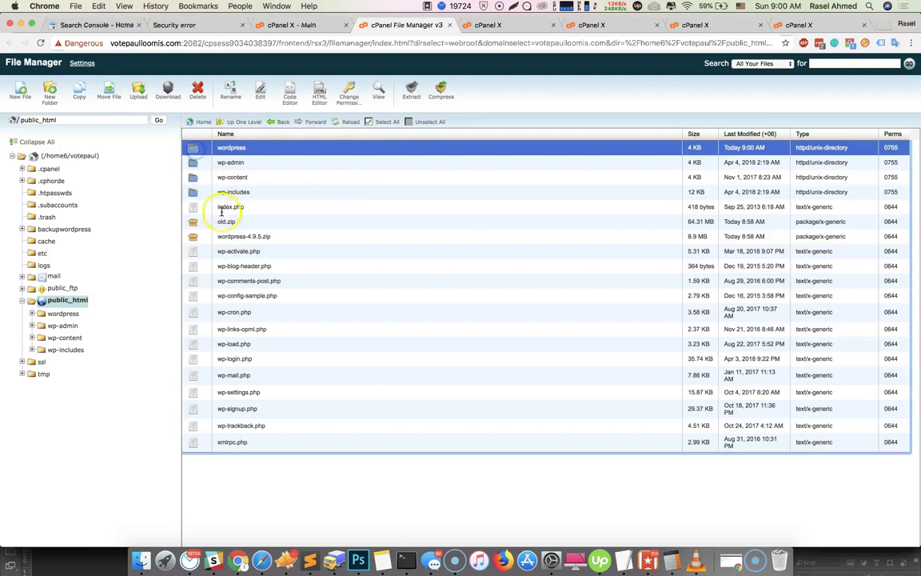
{"action": "left_click", "coordinate": [194, 237], "text": "super"}
{"action": "right_click", "coordinate": [196, 241]}
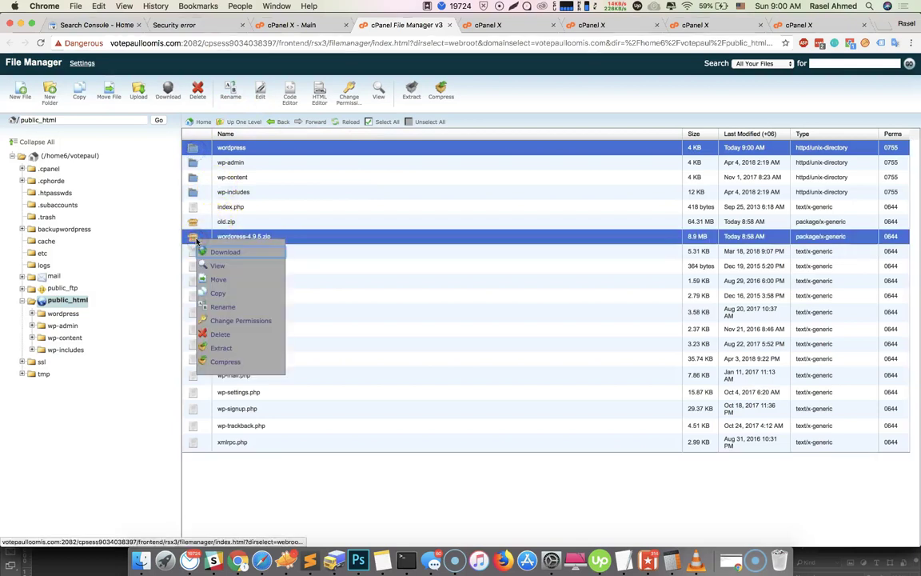
{"action": "left_click", "coordinate": [220, 335]}
{"action": "left_click", "coordinate": [537, 336]}
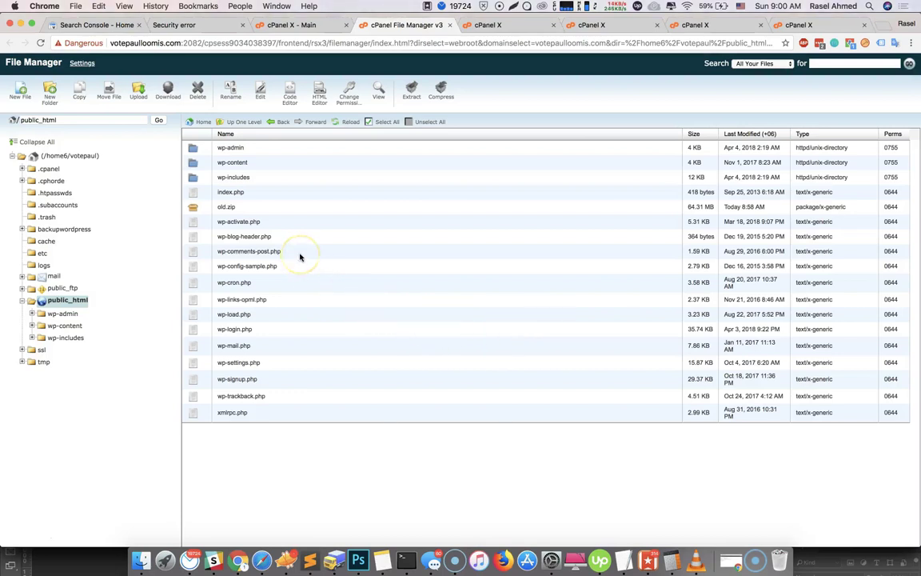
{"action": "left_click", "coordinate": [256, 482]}
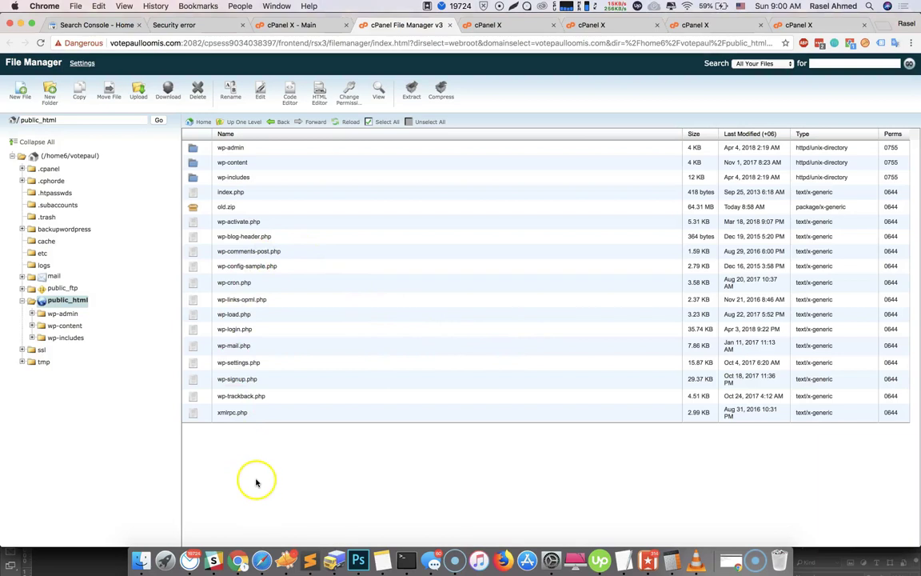
Examine the contents of wp-content/uploads and its backwpup-7ae02d-logs folder, then return to uploads.
{"action": "left_click", "coordinate": [197, 168]}
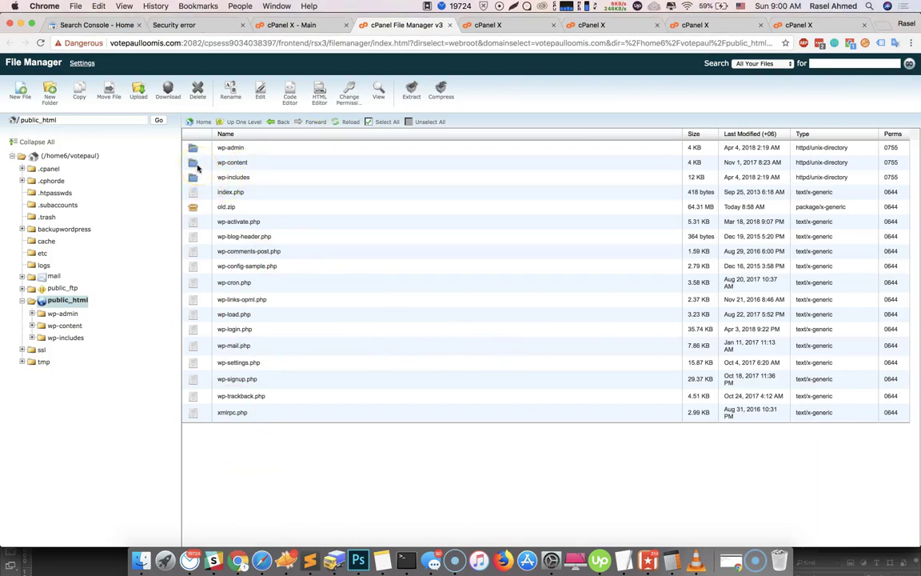
{"action": "double_click", "coordinate": [197, 167]}
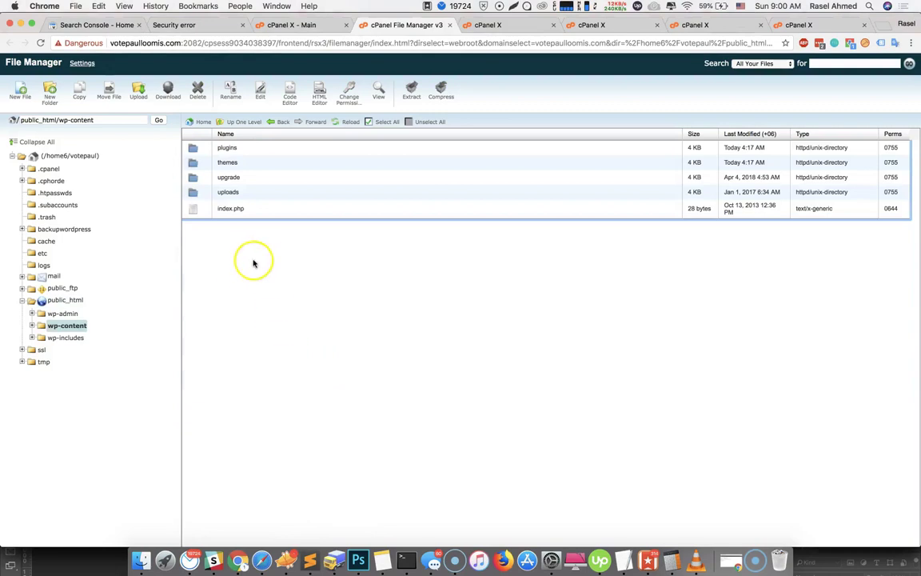
{"action": "double_click", "coordinate": [193, 190]}
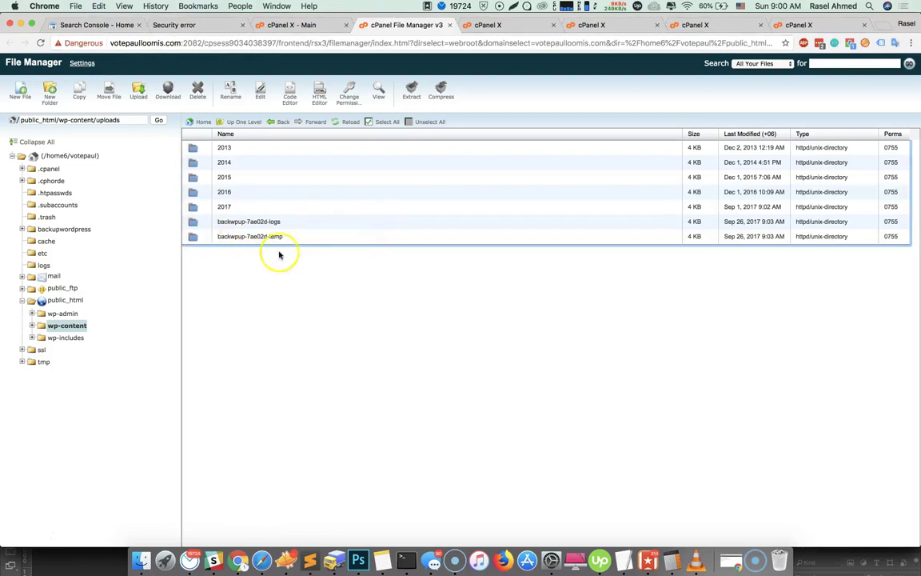
{"action": "double_click", "coordinate": [194, 221]}
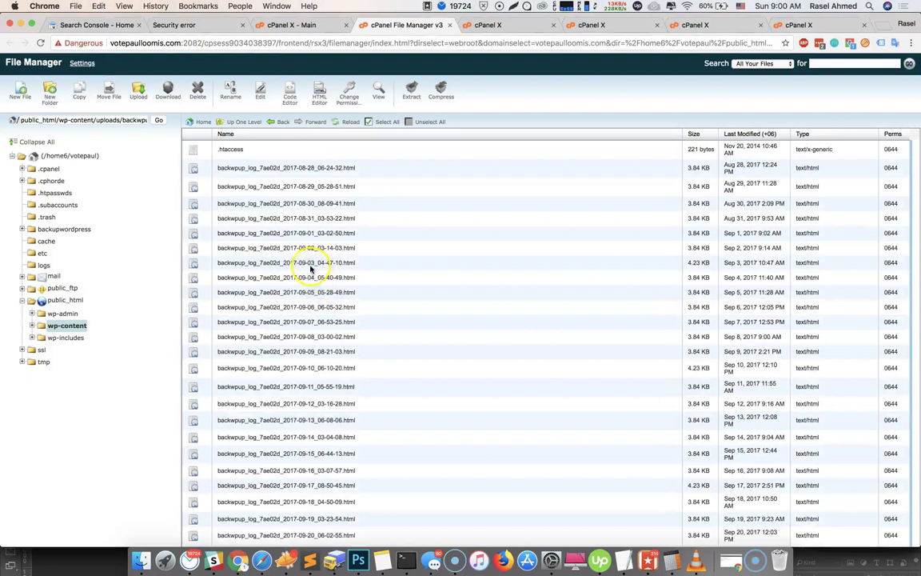
{"action": "scroll", "coordinate": [304, 264], "scroll_direction": "down", "scroll_amount": 5}
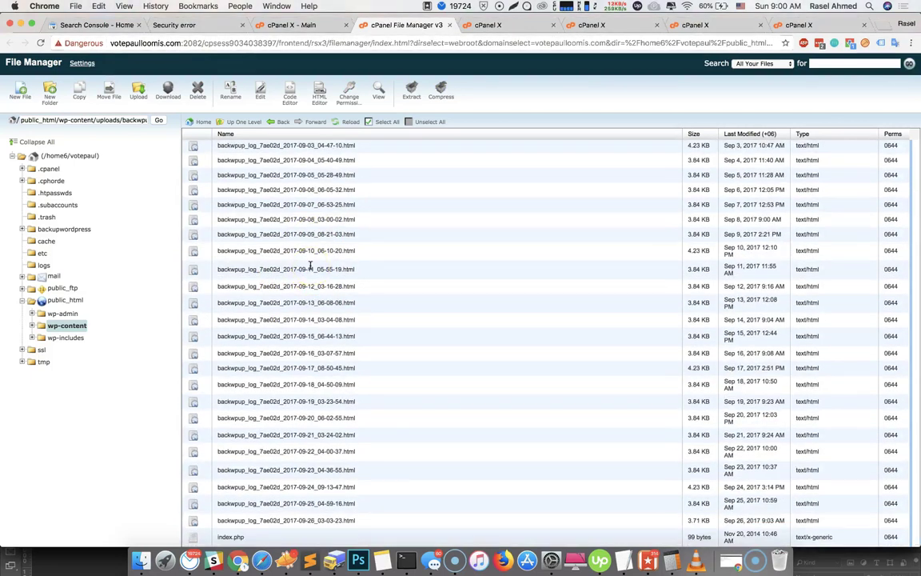
{"action": "scroll", "coordinate": [310, 266], "scroll_direction": "up", "scroll_amount": 5}
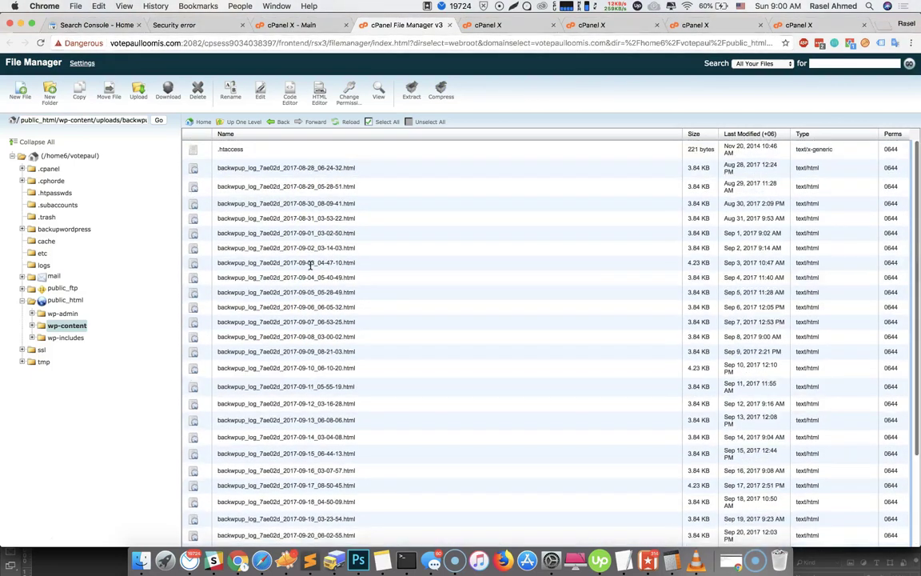
{"action": "left_click", "coordinate": [236, 121]}
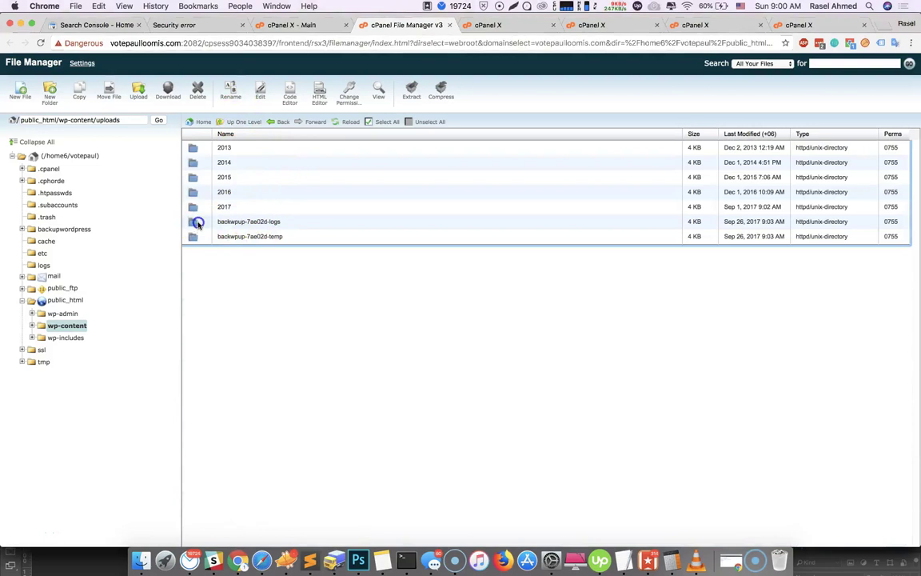
Delete the backwpup-7ae02d-logs and backwpup-7ae02d-temp folders from wp-content/uploads.
{"action": "left_click", "coordinate": [194, 223]}
{"action": "left_click", "coordinate": [196, 236], "text": "shift"}
{"action": "right_click", "coordinate": [199, 238]}
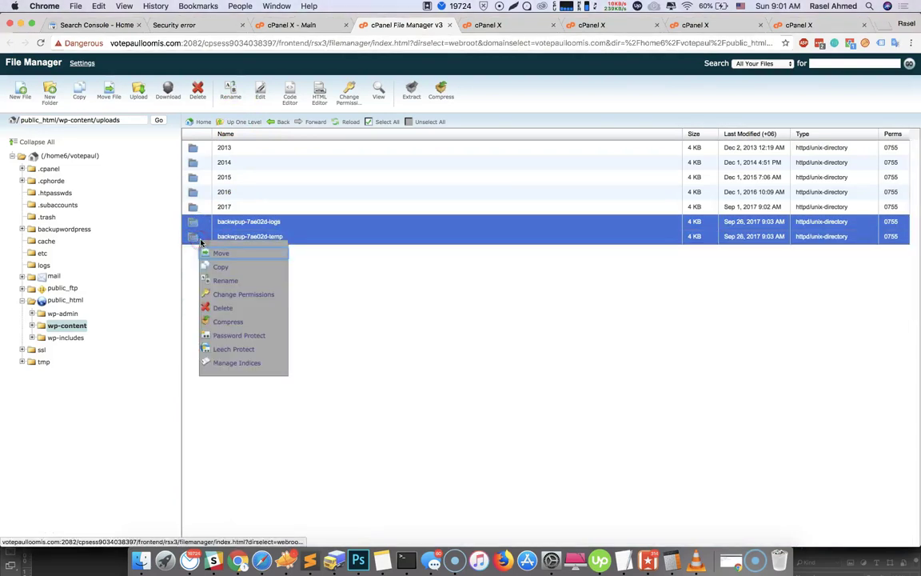
{"action": "left_click", "coordinate": [222, 307]}
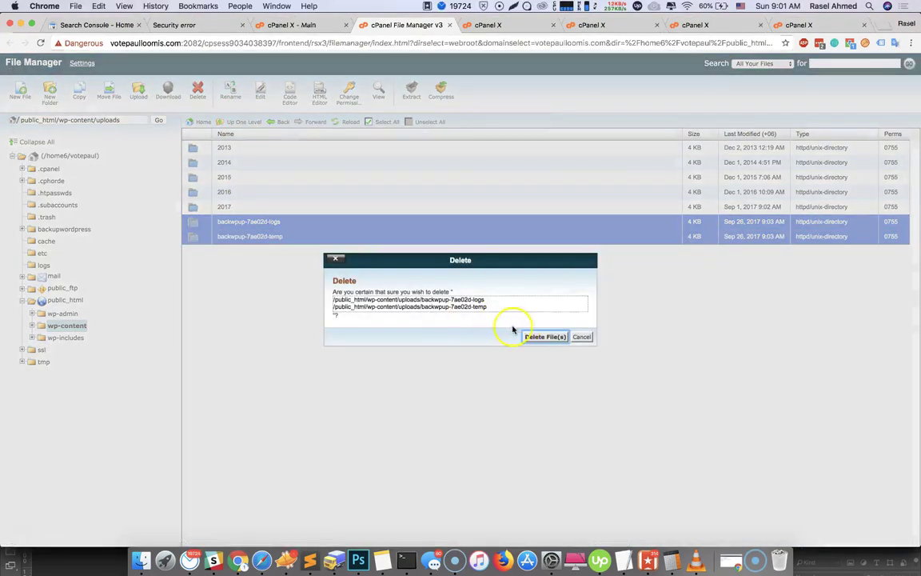
{"action": "left_click", "coordinate": [544, 337]}
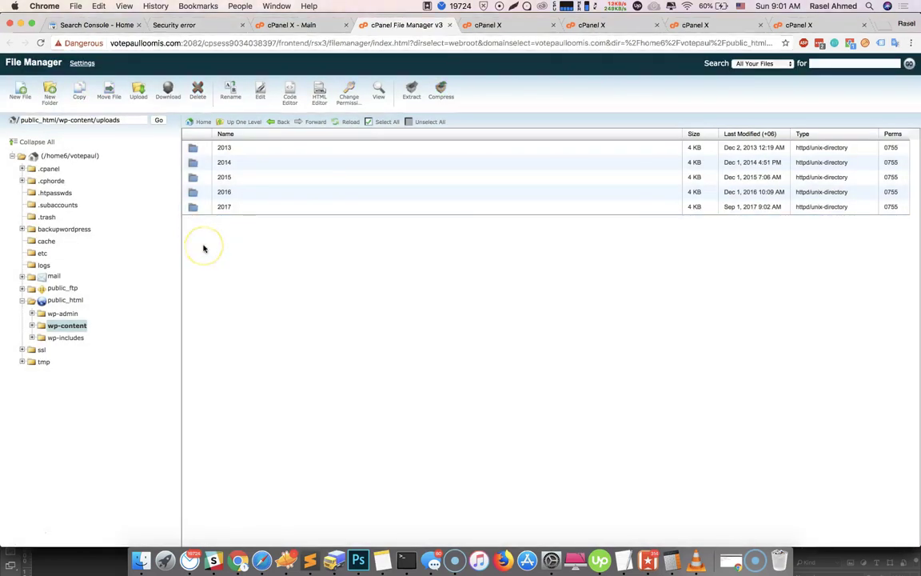
Check the uploads/2017/01 folder and the upgrade folder inside wp-content for suspicious files.
{"action": "double_click", "coordinate": [207, 206]}
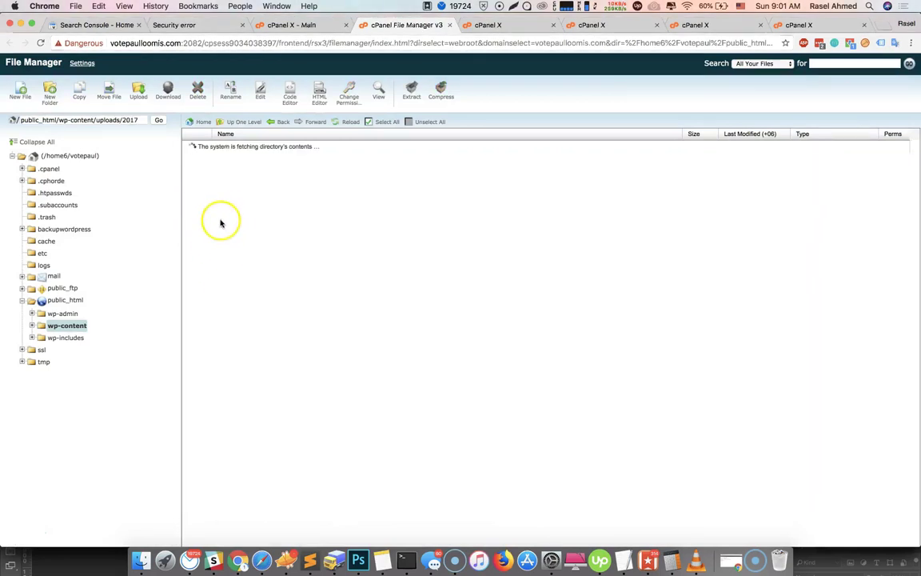
{"action": "left_click", "coordinate": [200, 150]}
{"action": "double_click", "coordinate": [200, 150]}
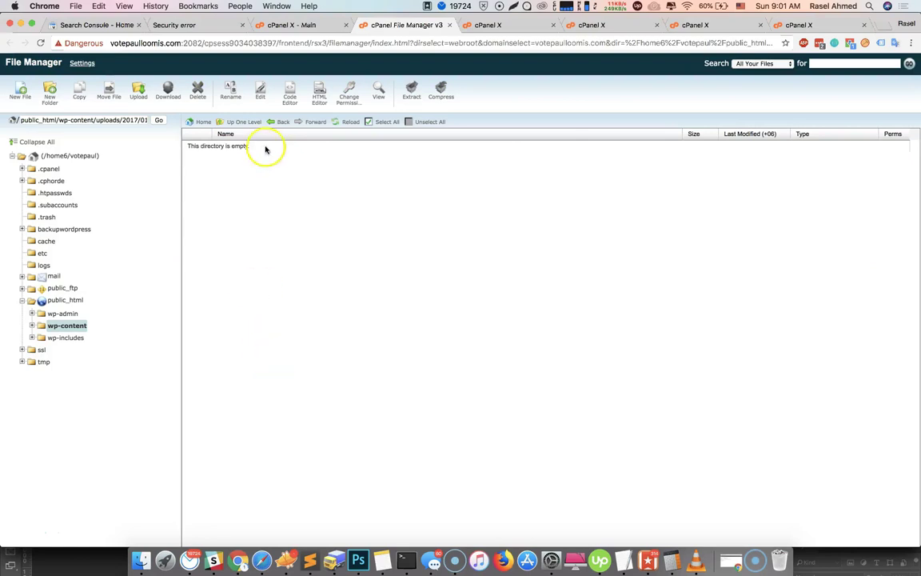
{"action": "left_click", "coordinate": [244, 123]}
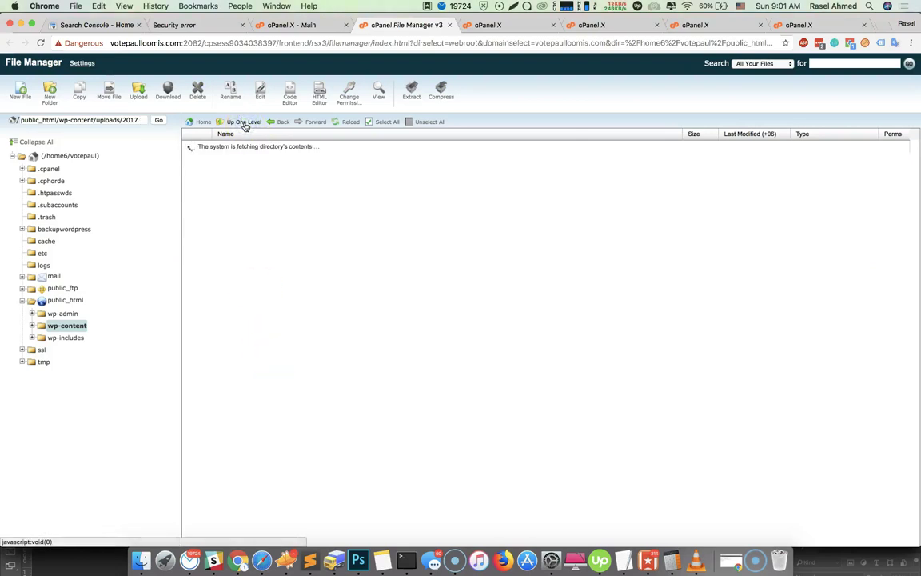
{"action": "left_click", "coordinate": [244, 123]}
{"action": "left_click", "coordinate": [245, 123]}
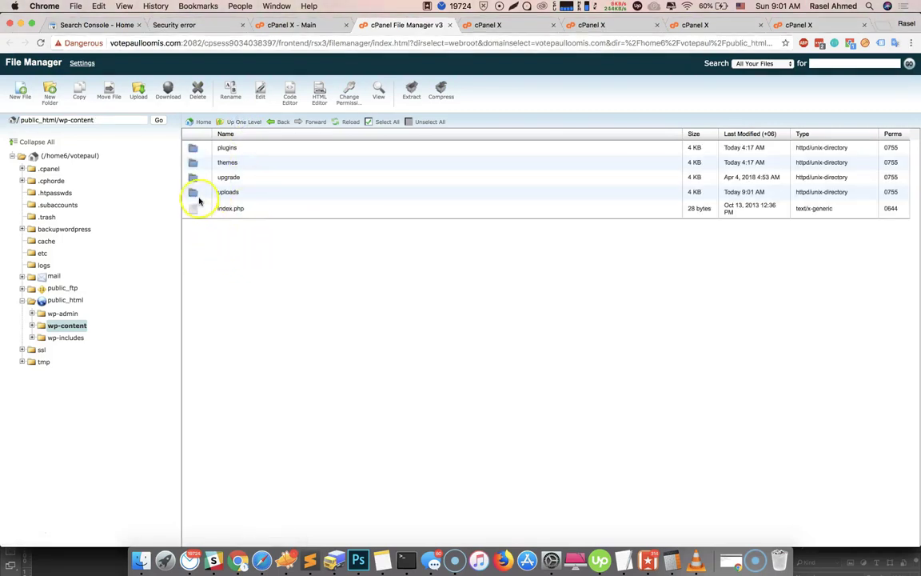
{"action": "double_click", "coordinate": [199, 179]}
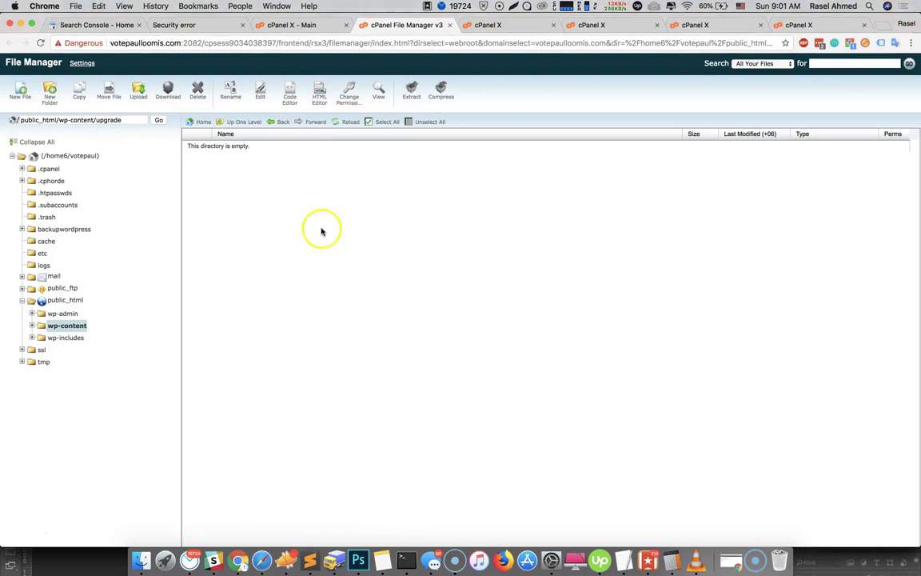
{"action": "left_click", "coordinate": [237, 122]}
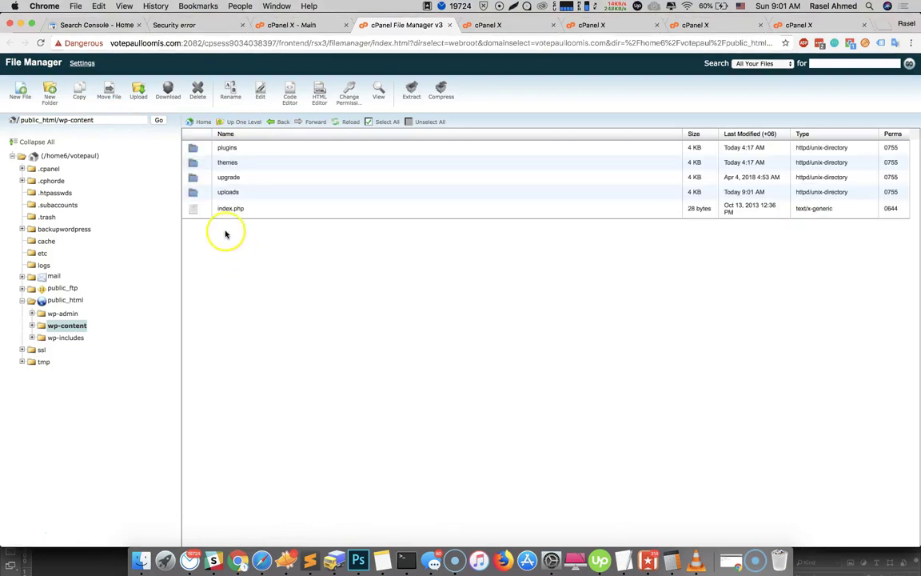
Delete the twentyfourteen, twentythirteen and twentytwelve theme folders from wp-content/themes.
{"action": "double_click", "coordinate": [203, 157]}
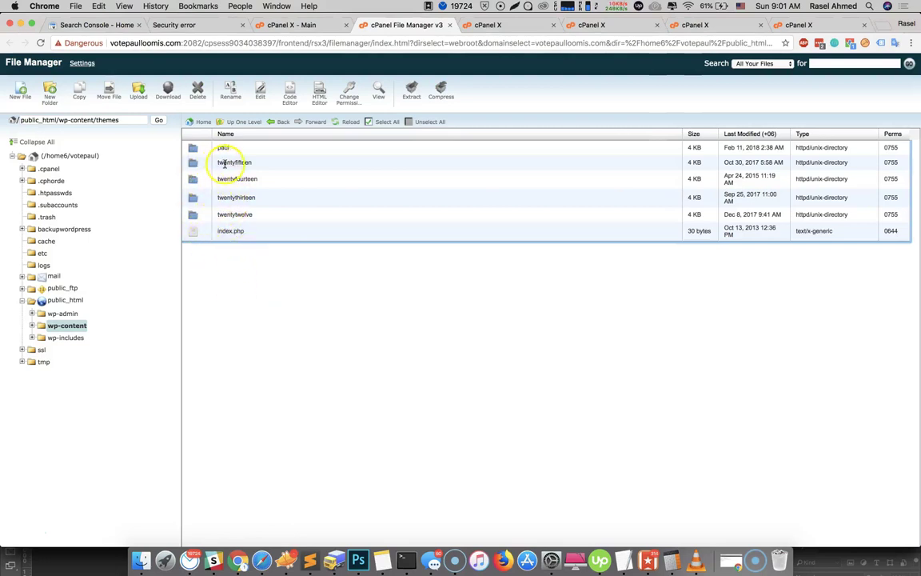
{"action": "left_click", "coordinate": [196, 213]}
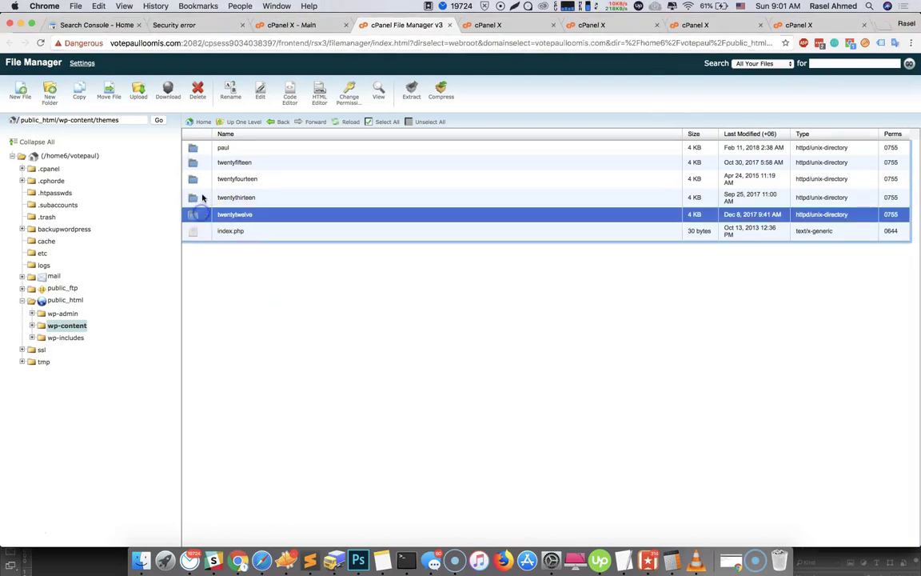
{"action": "left_click", "coordinate": [203, 198], "text": "shift"}
{"action": "left_click", "coordinate": [202, 178], "text": "shift"}
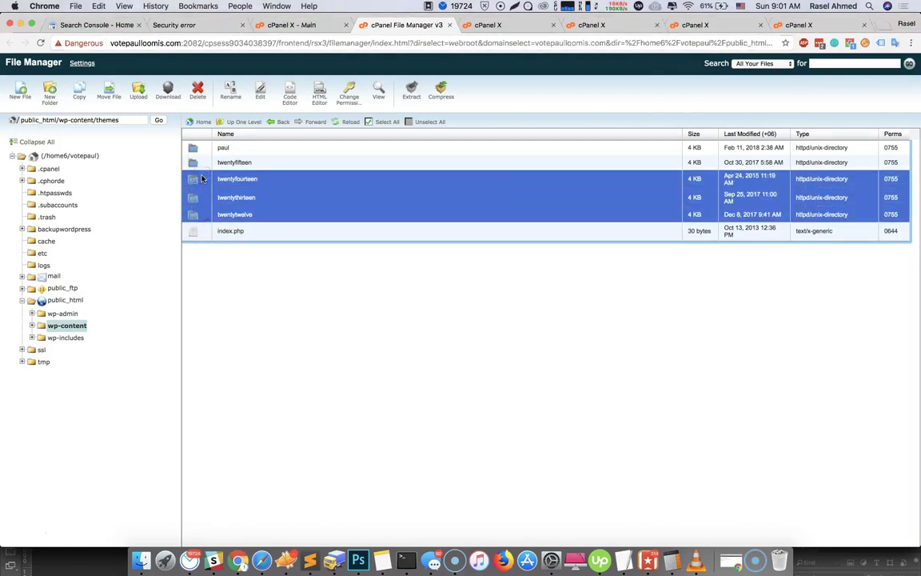
{"action": "right_click", "coordinate": [202, 178]}
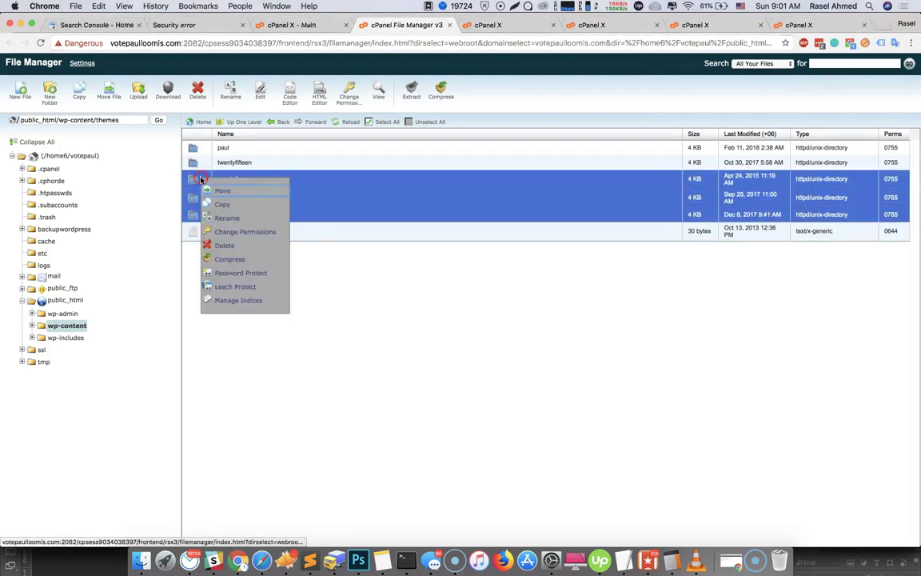
{"action": "left_click", "coordinate": [224, 246]}
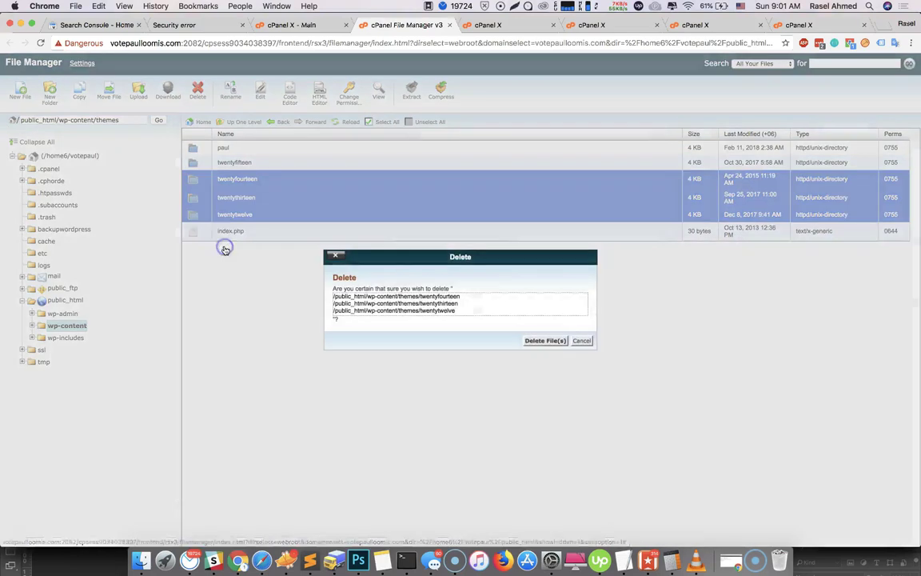
{"action": "left_click", "coordinate": [546, 340]}
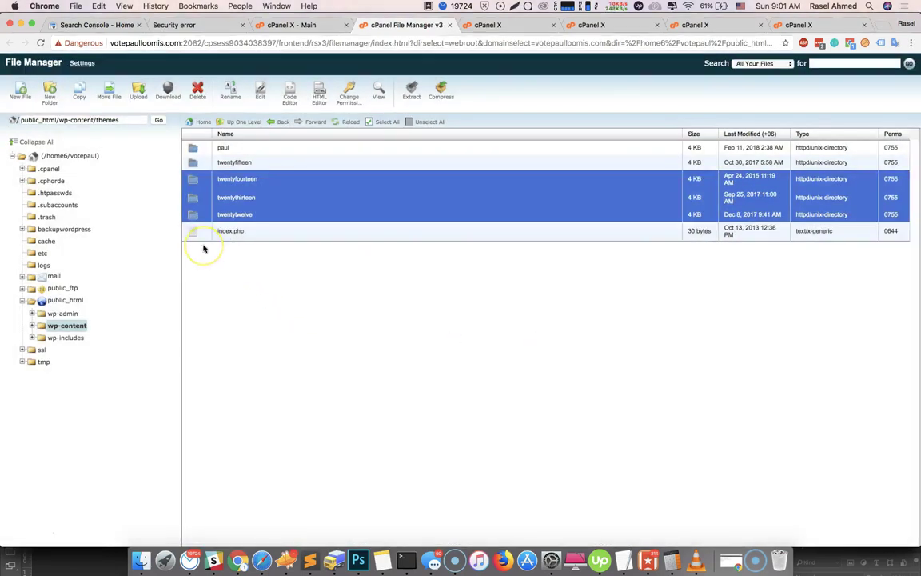
Open the paul theme folder and sort its contents by last modified date, newest first.
{"action": "double_click", "coordinate": [203, 149]}
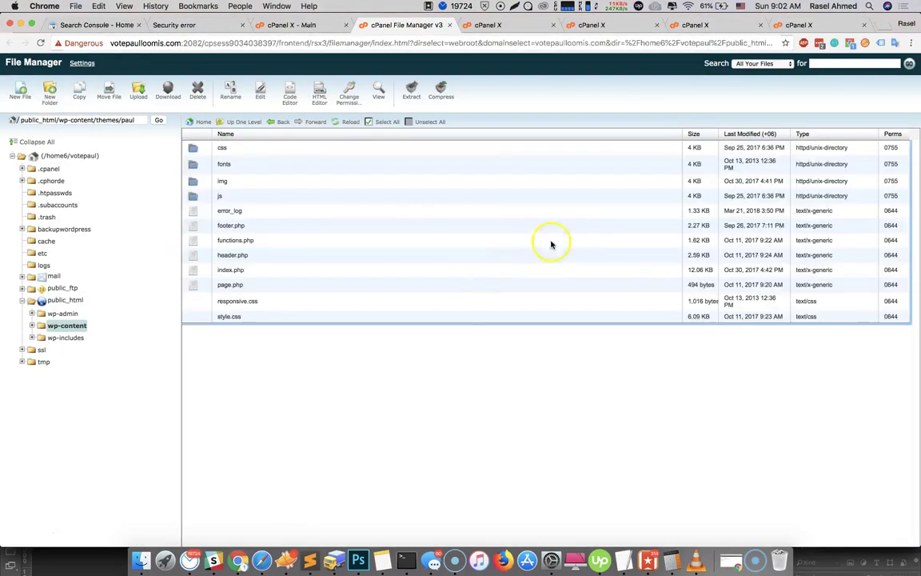
{"action": "left_click", "coordinate": [760, 133]}
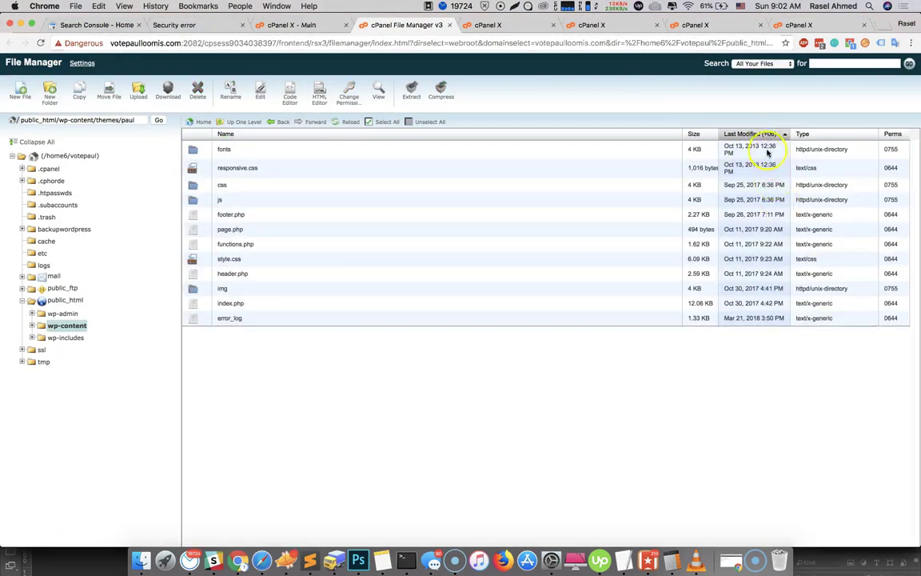
{"action": "left_click", "coordinate": [760, 133]}
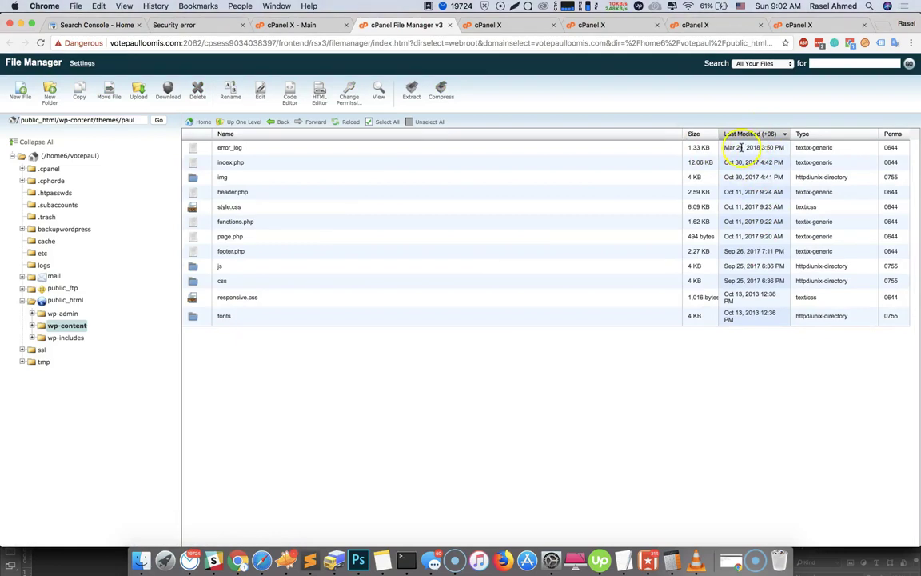
View the paul theme's error_log file, proceeding past the deceptive site warning, and close it after reading.
{"action": "right_click", "coordinate": [198, 146]}
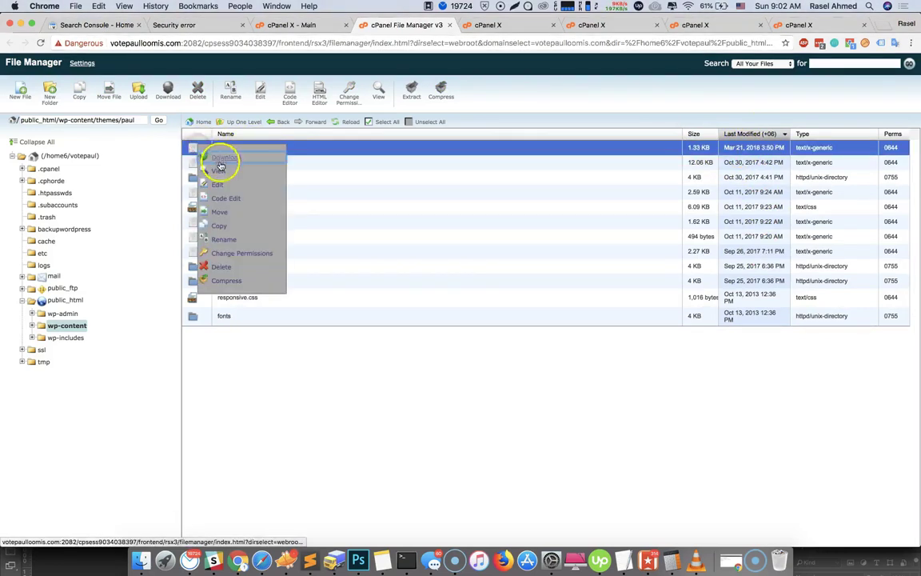
{"action": "left_click", "coordinate": [219, 172]}
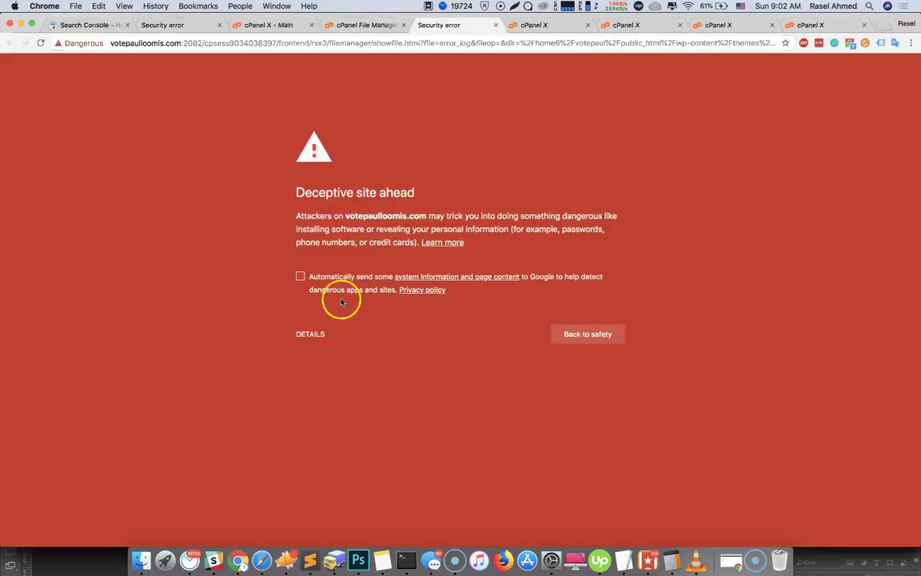
{"action": "left_click", "coordinate": [312, 334]}
{"action": "left_click", "coordinate": [316, 420]}
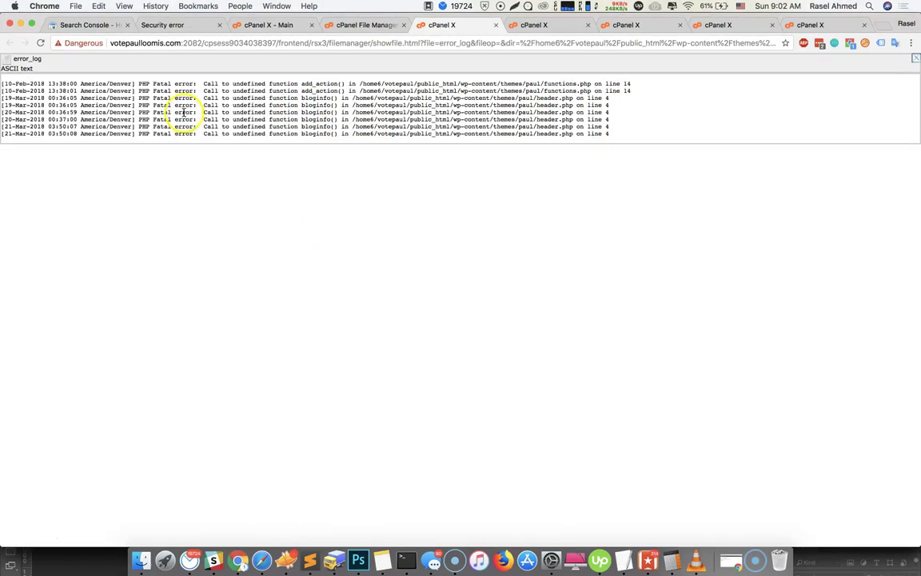
{"action": "left_click", "coordinate": [495, 25]}
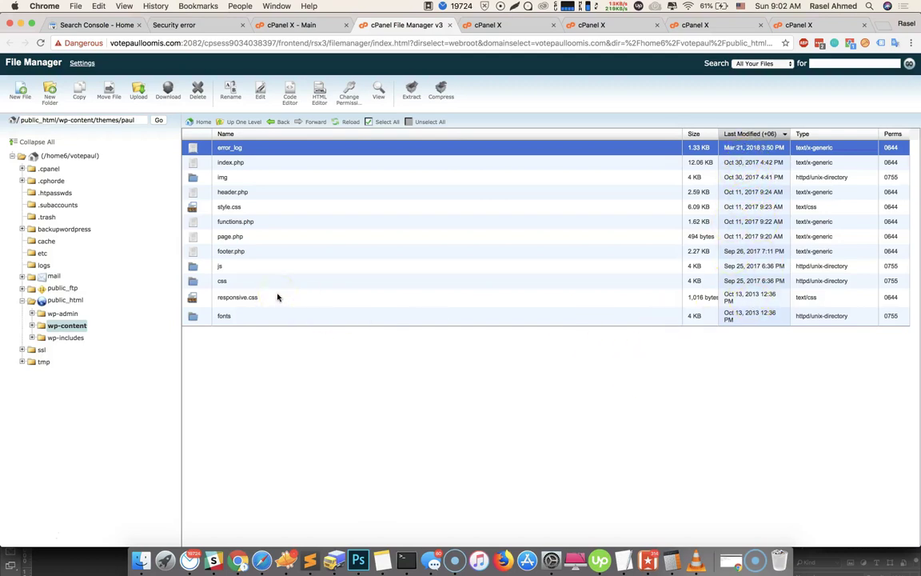
Check the paul theme's js folder for suspicious scripts and return to public_html.
{"action": "double_click", "coordinate": [194, 265]}
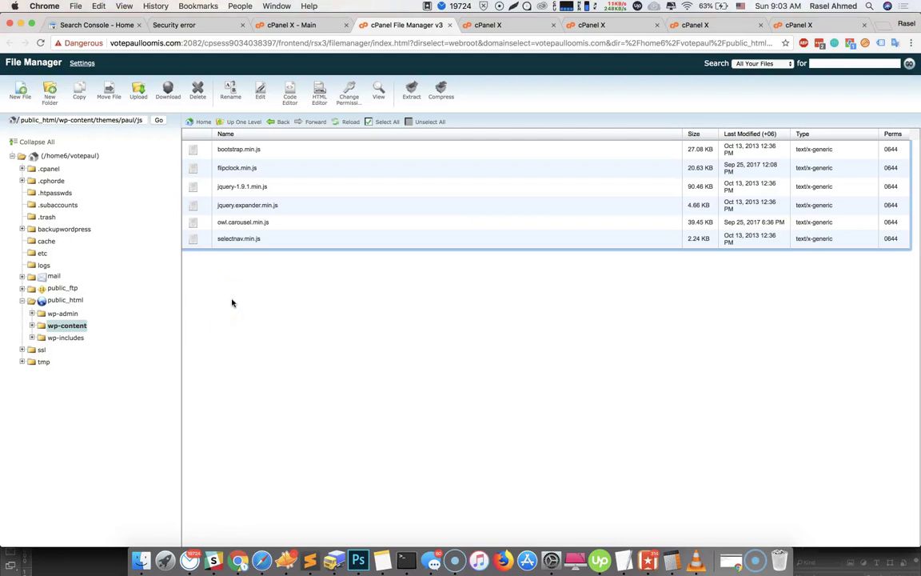
{"action": "left_click", "coordinate": [284, 357]}
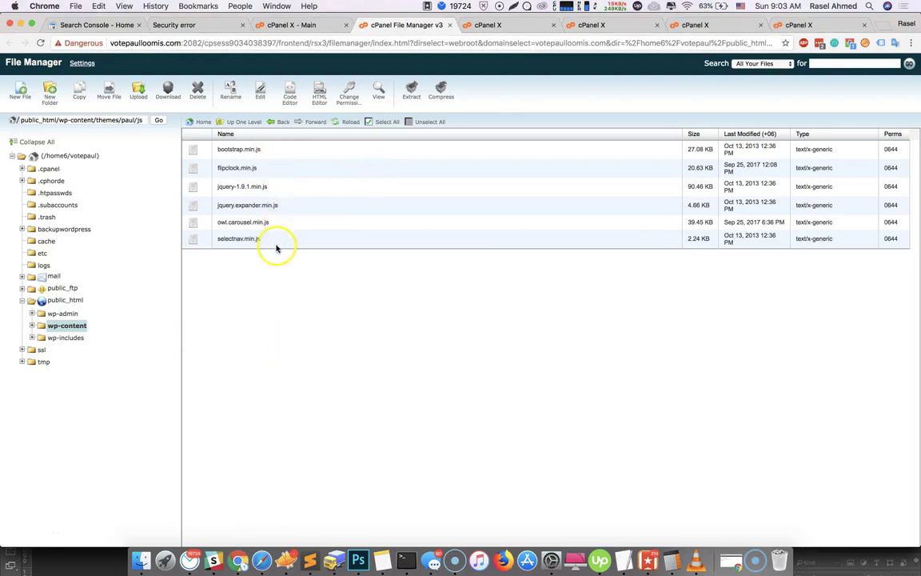
{"action": "left_click", "coordinate": [281, 152]}
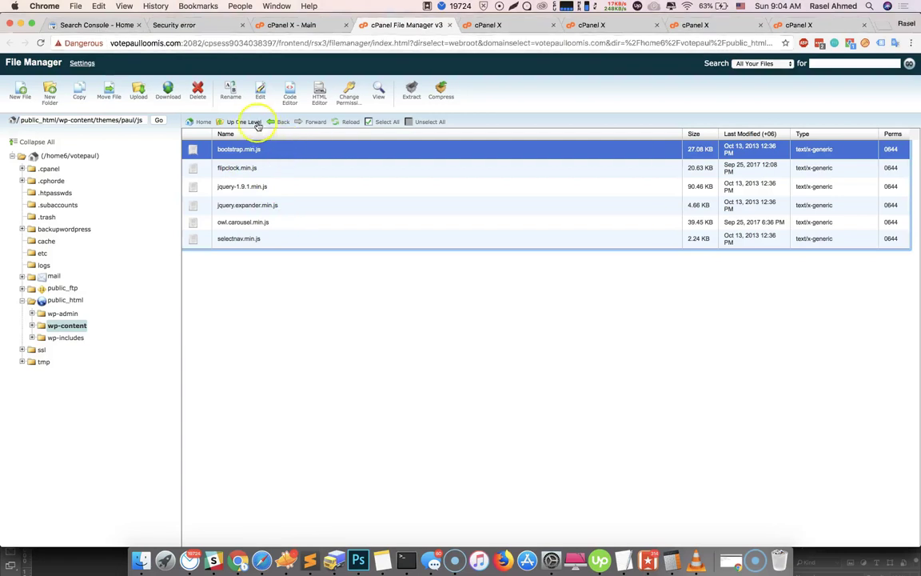
{"action": "left_click", "coordinate": [248, 123]}
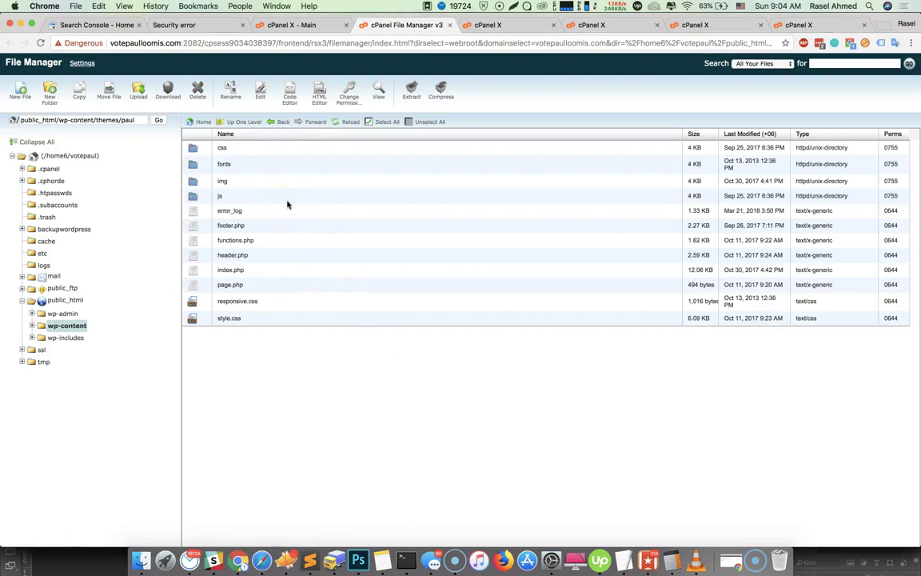
{"action": "left_click", "coordinate": [244, 121]}
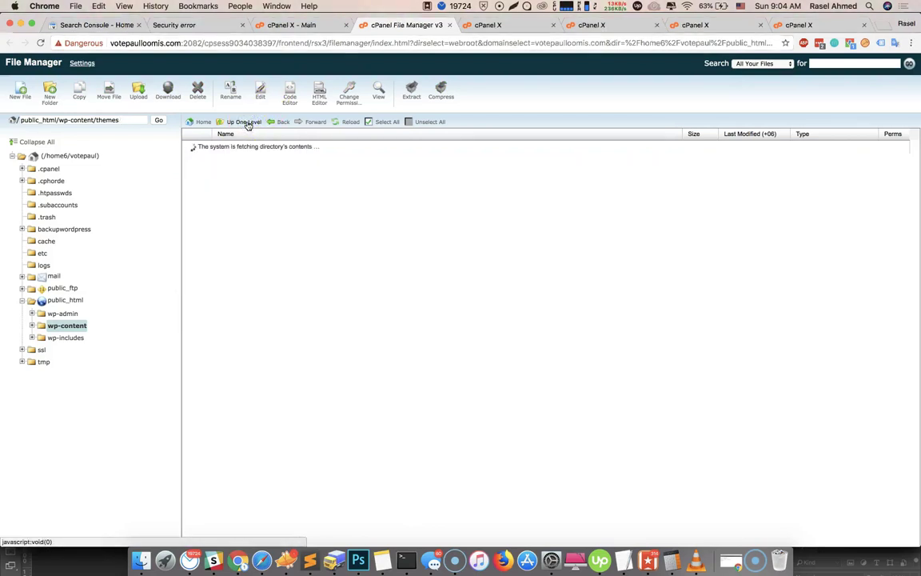
{"action": "left_click", "coordinate": [246, 122]}
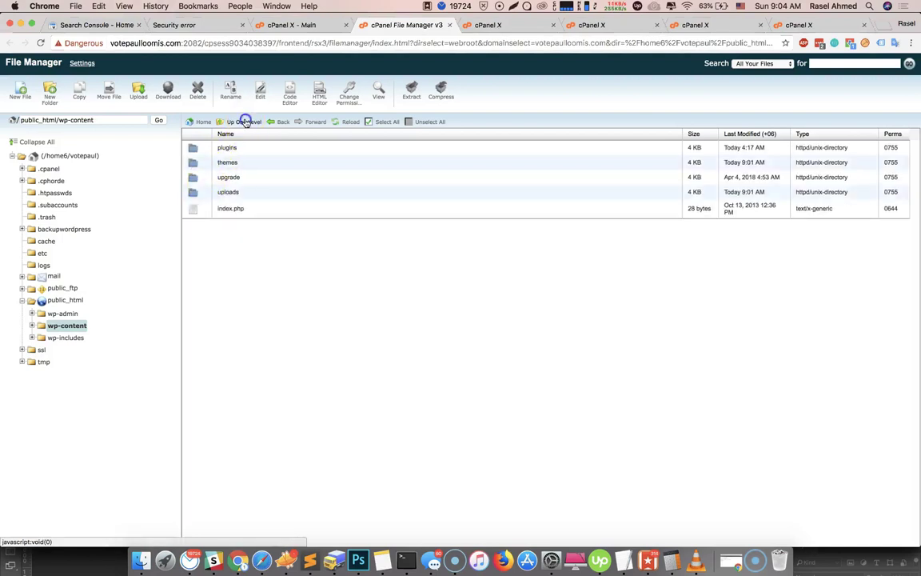
{"action": "left_click", "coordinate": [243, 121]}
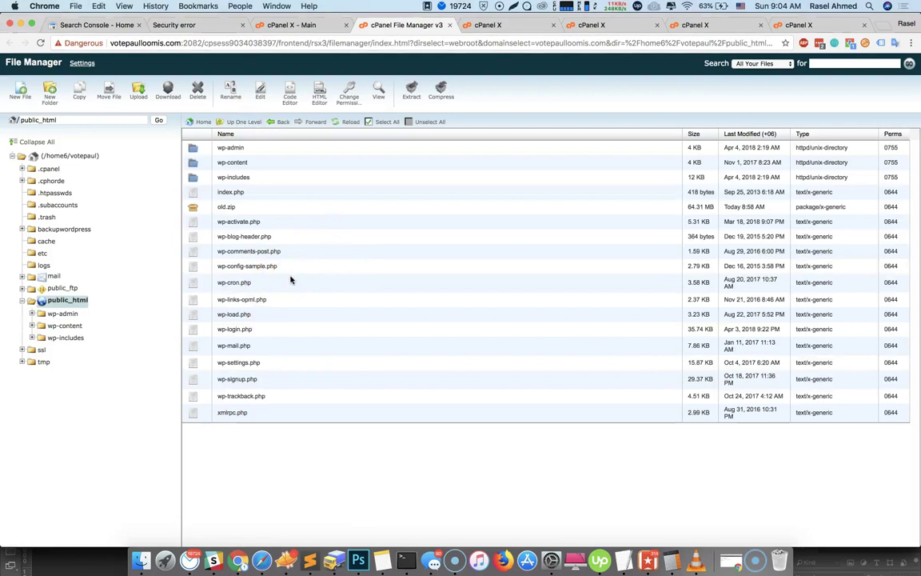
Open MySQL Databases from the cPanel home page and check the size of the votepaul_m database.
{"action": "left_click", "coordinate": [271, 24]}
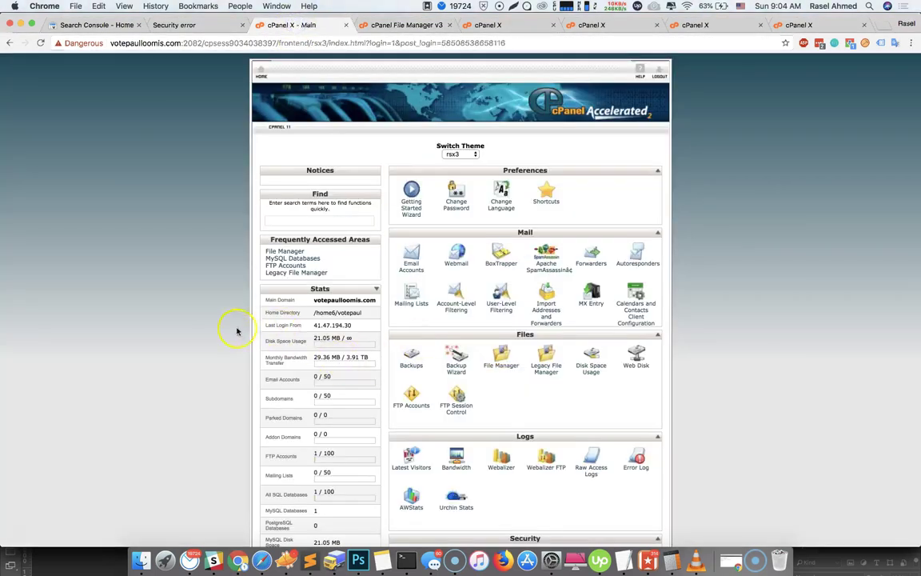
{"action": "scroll", "coordinate": [216, 332], "scroll_direction": "down", "scroll_amount": 6}
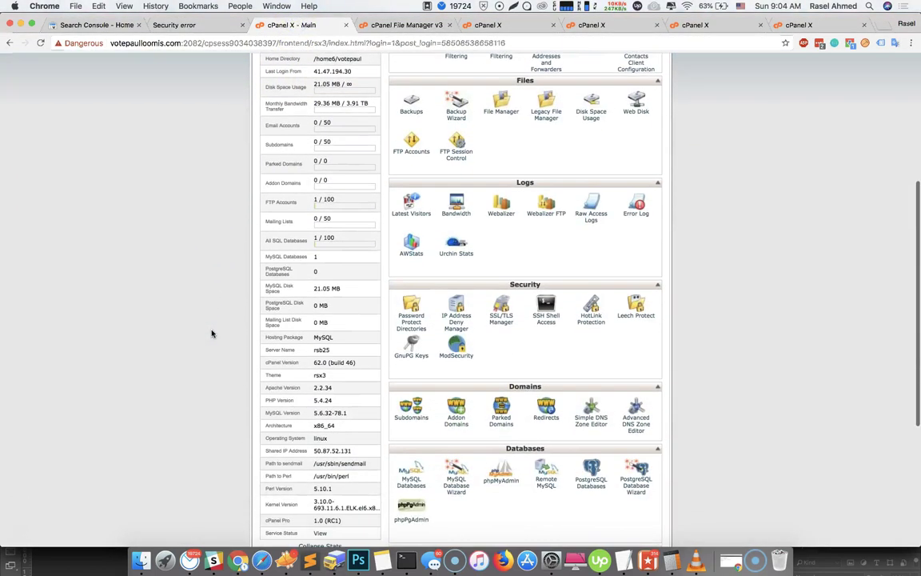
{"action": "left_click", "coordinate": [411, 478]}
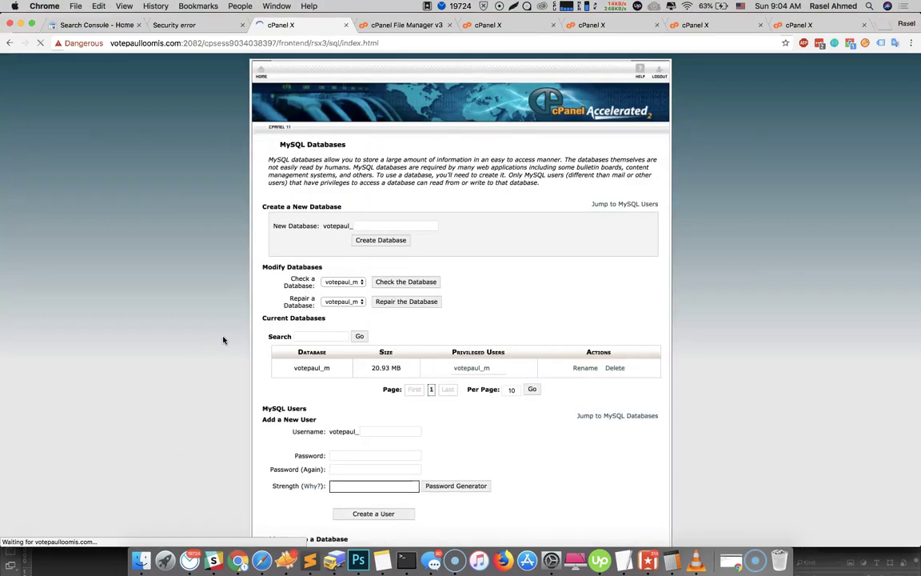
{"action": "scroll", "coordinate": [223, 340], "scroll_direction": "down", "scroll_amount": 3}
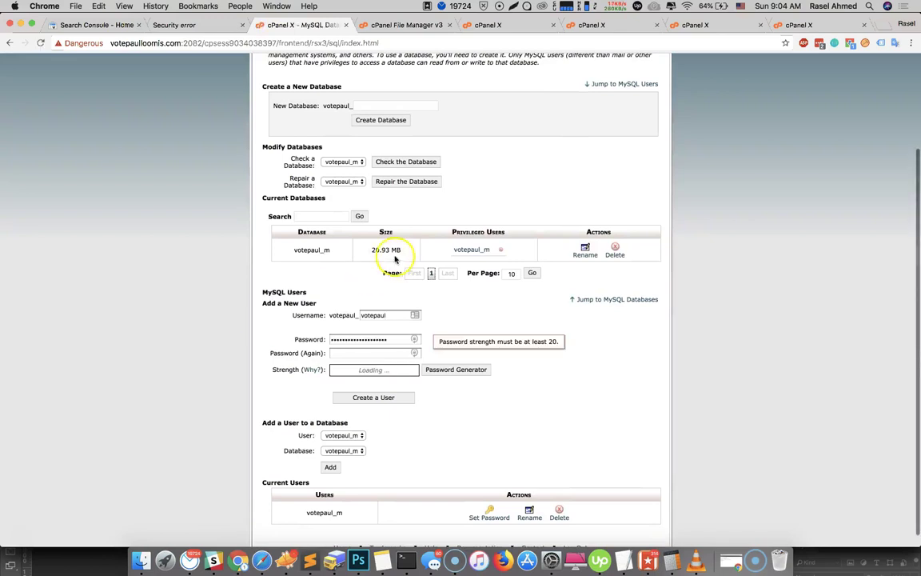
{"action": "left_click_drag", "start_coordinate": [371, 250], "coordinate": [400, 249]}
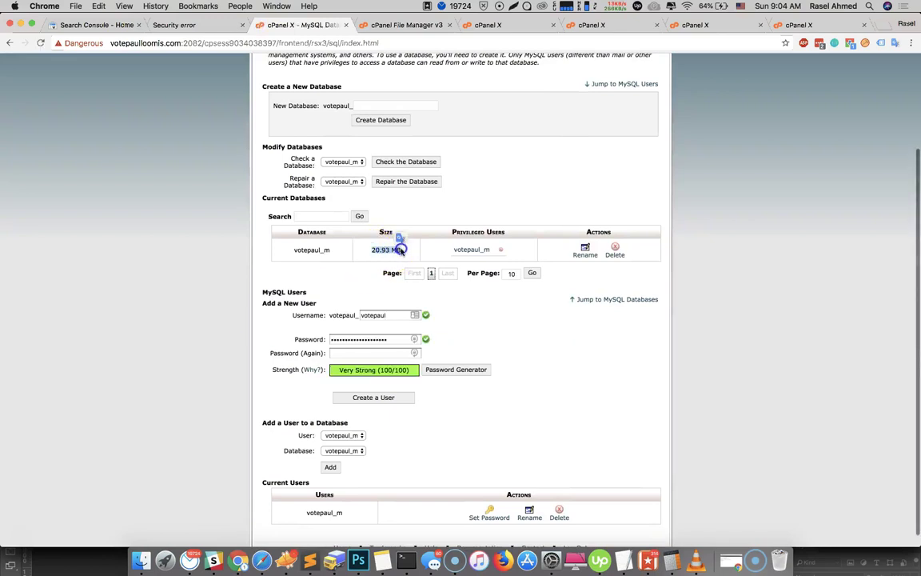
{"action": "left_click", "coordinate": [398, 25]}
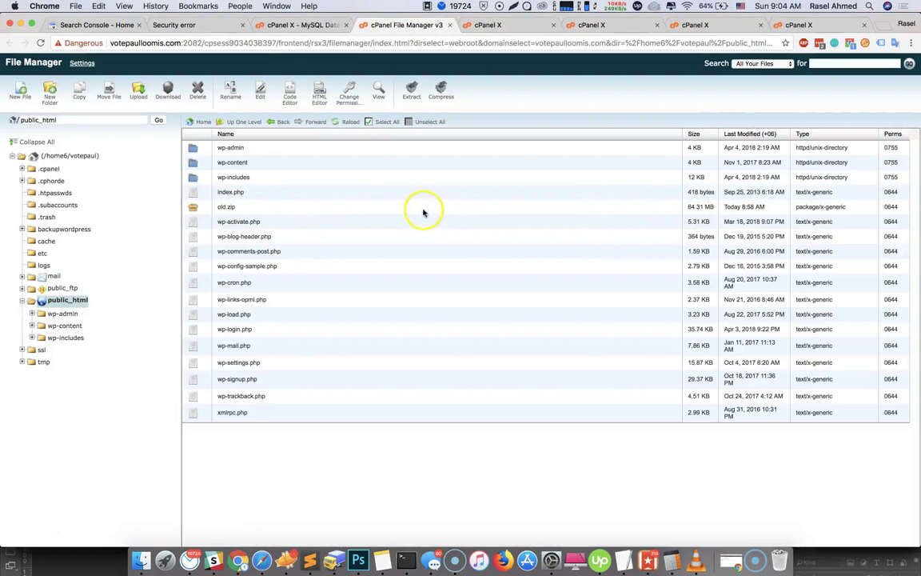
{"action": "left_click", "coordinate": [296, 27]}
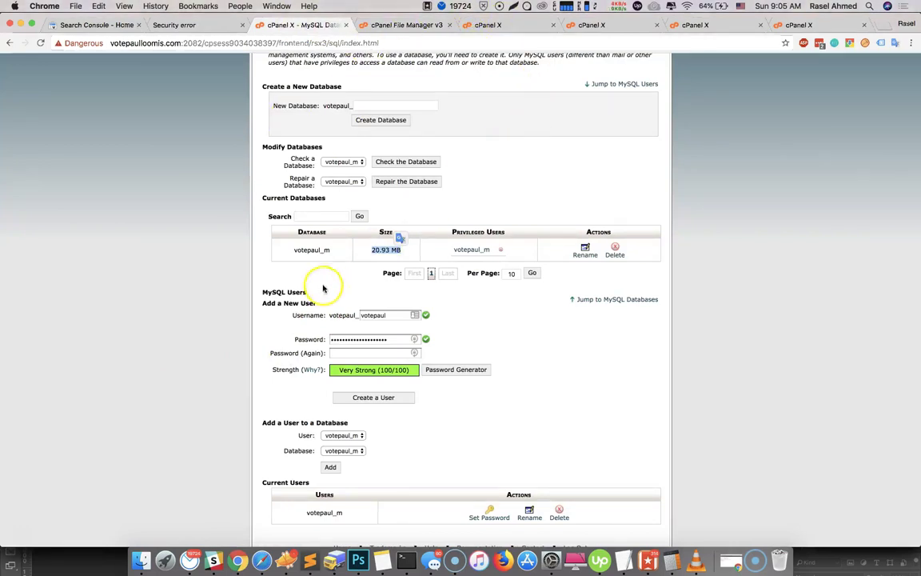
{"action": "left_click", "coordinate": [406, 255]}
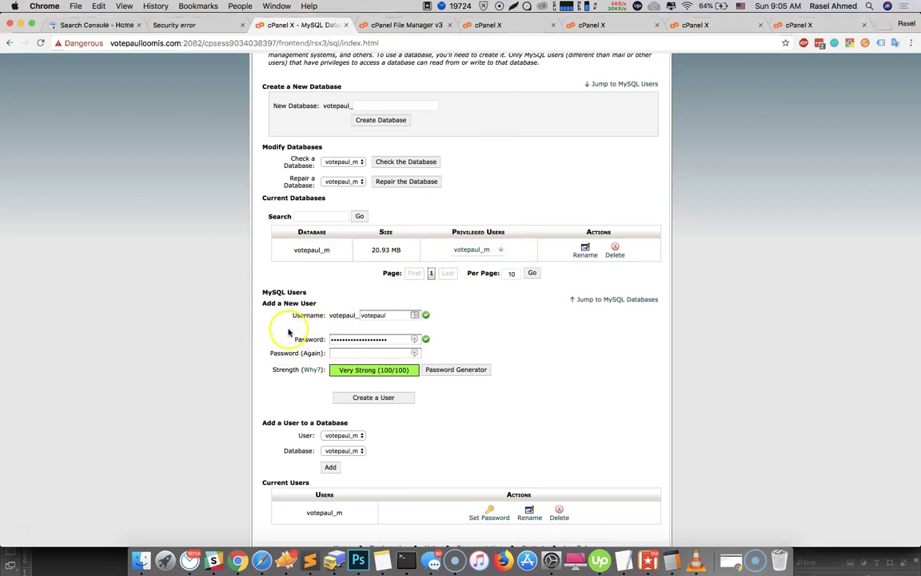
Delete the old.zip archive from public_html.
{"action": "left_click", "coordinate": [477, 27]}
{"action": "left_click", "coordinate": [400, 25]}
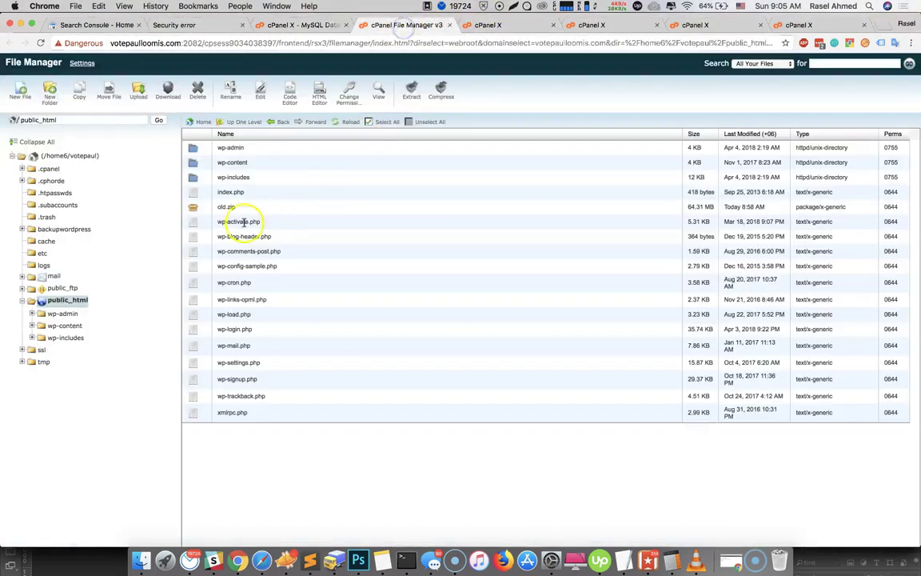
{"action": "right_click", "coordinate": [197, 210]}
{"action": "left_click", "coordinate": [228, 300]}
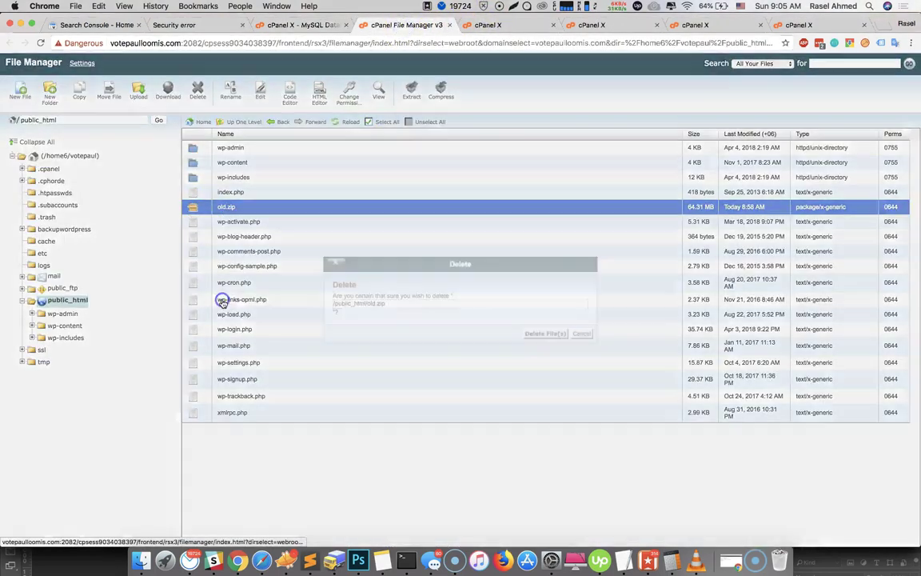
{"action": "left_click", "coordinate": [544, 333]}
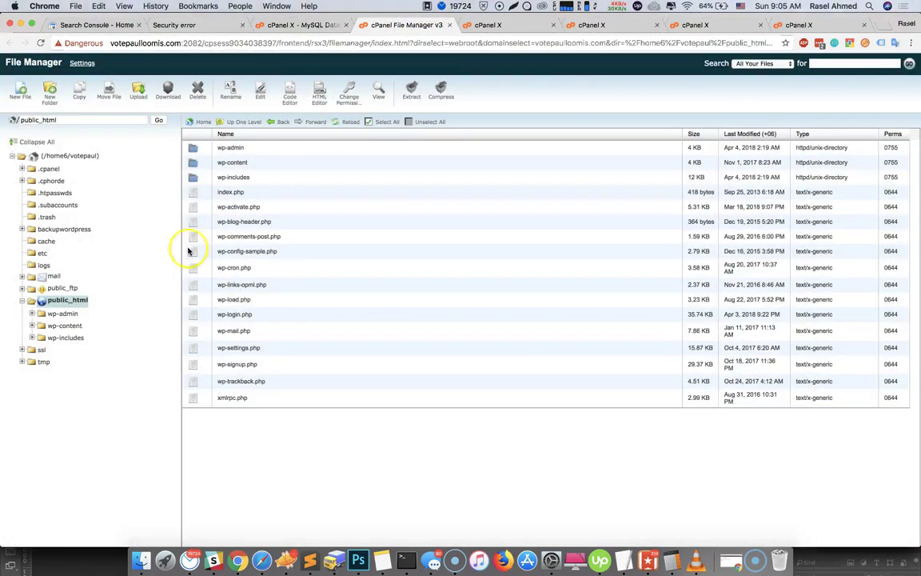
Open the password-setting page for the existing MySQL user and return to MySQL Databases without changing it.
{"action": "left_click", "coordinate": [304, 24]}
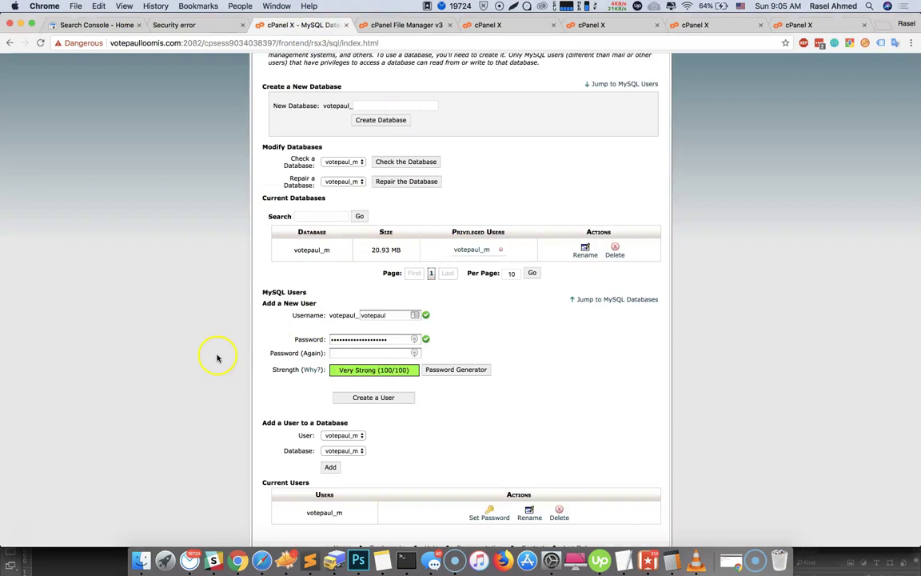
{"action": "scroll", "coordinate": [217, 359], "scroll_direction": "down", "scroll_amount": 1}
{"action": "left_click", "coordinate": [491, 502]}
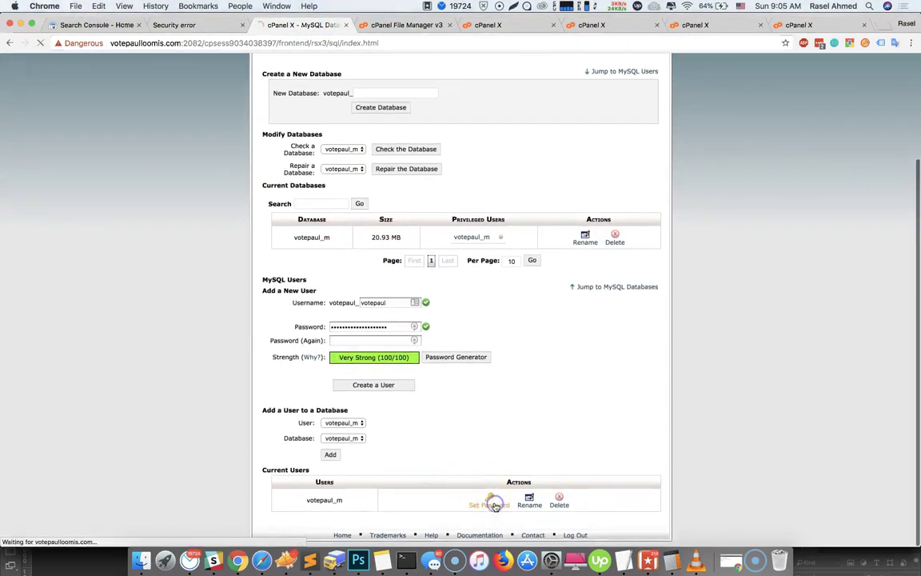
{"action": "key", "text": "super+bracketleft"}
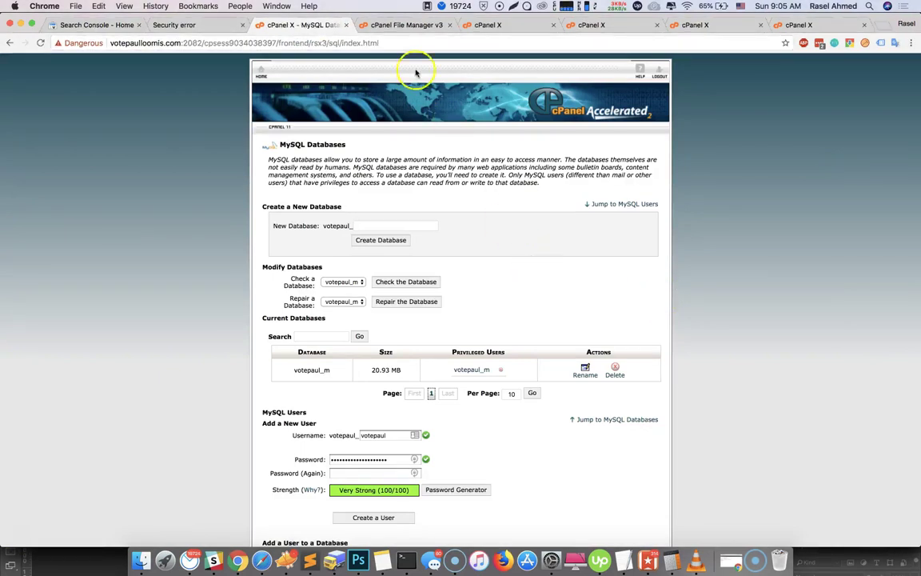
Return to the cPanel home page and open phpMyAdmin, proceeding past the deceptive site warning.
{"action": "left_click", "coordinate": [393, 27]}
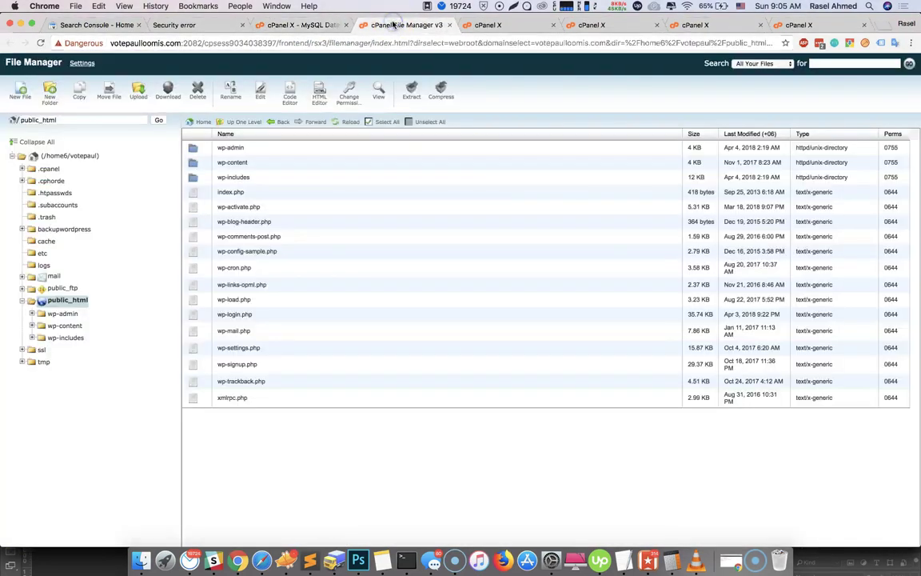
{"action": "left_click", "coordinate": [276, 29]}
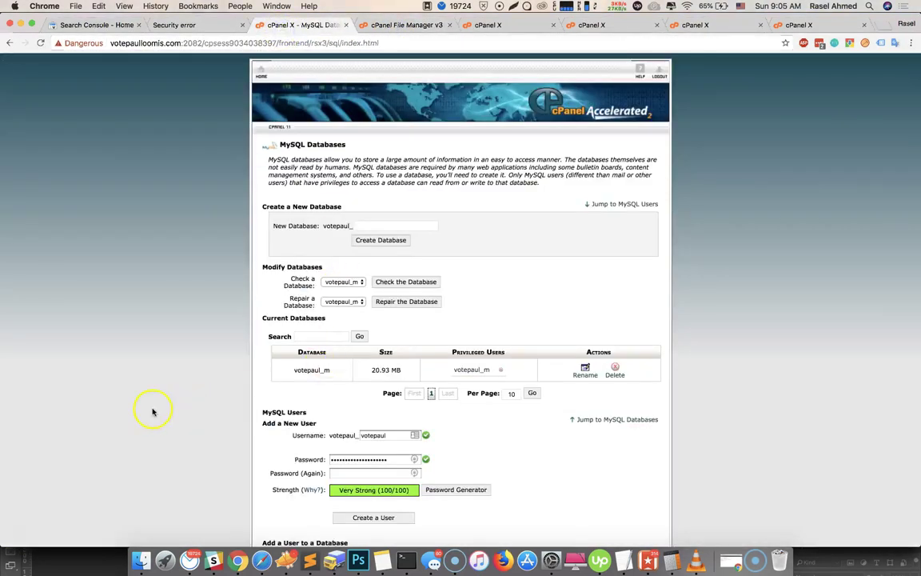
{"action": "scroll", "coordinate": [244, 148], "scroll_direction": "up", "scroll_amount": 2}
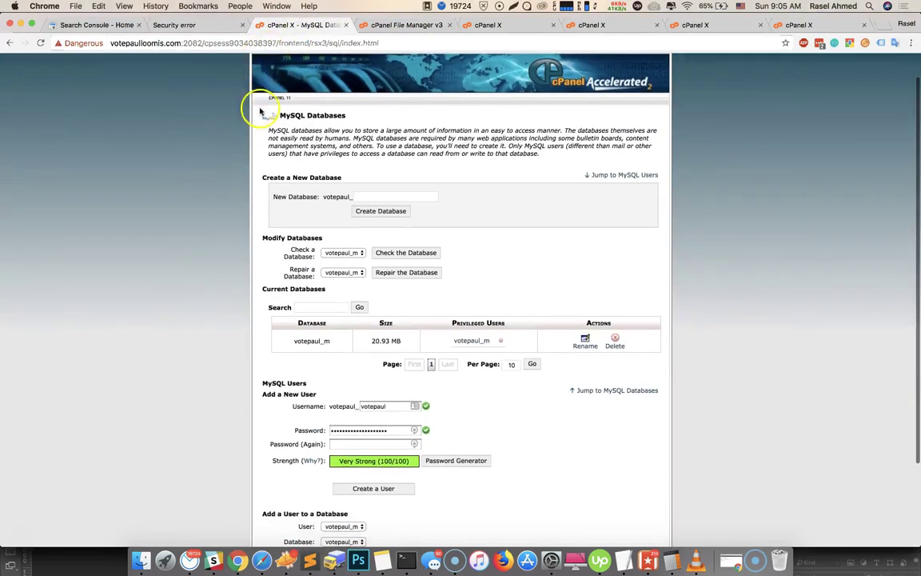
{"action": "scroll", "coordinate": [256, 120], "scroll_direction": "up", "scroll_amount": 1}
{"action": "left_click", "coordinate": [257, 78]}
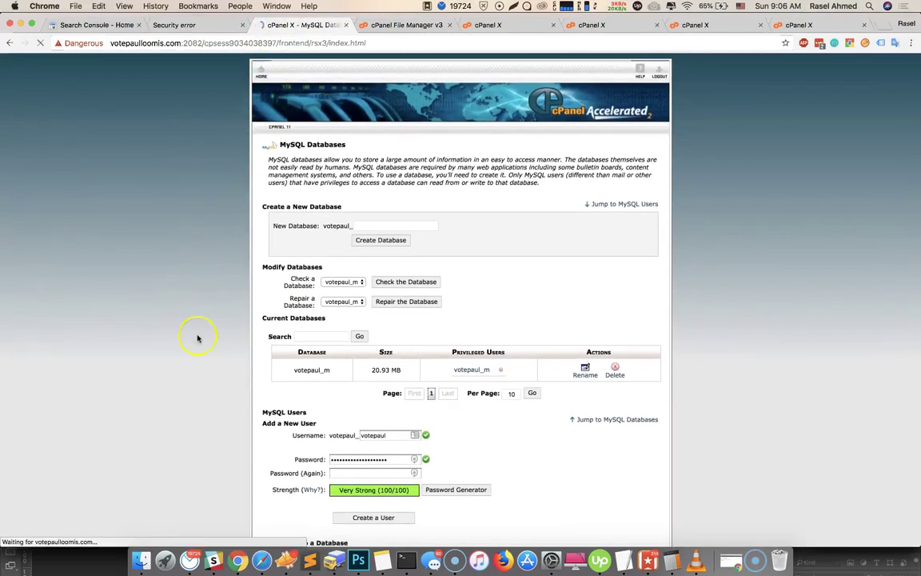
{"action": "scroll", "coordinate": [344, 411], "scroll_direction": "down", "scroll_amount": 8}
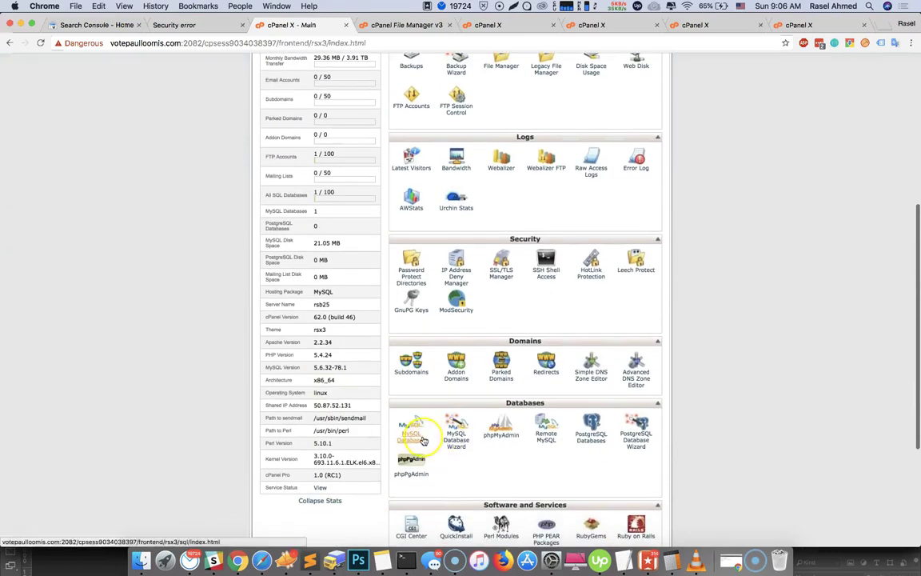
{"action": "left_click", "coordinate": [495, 433]}
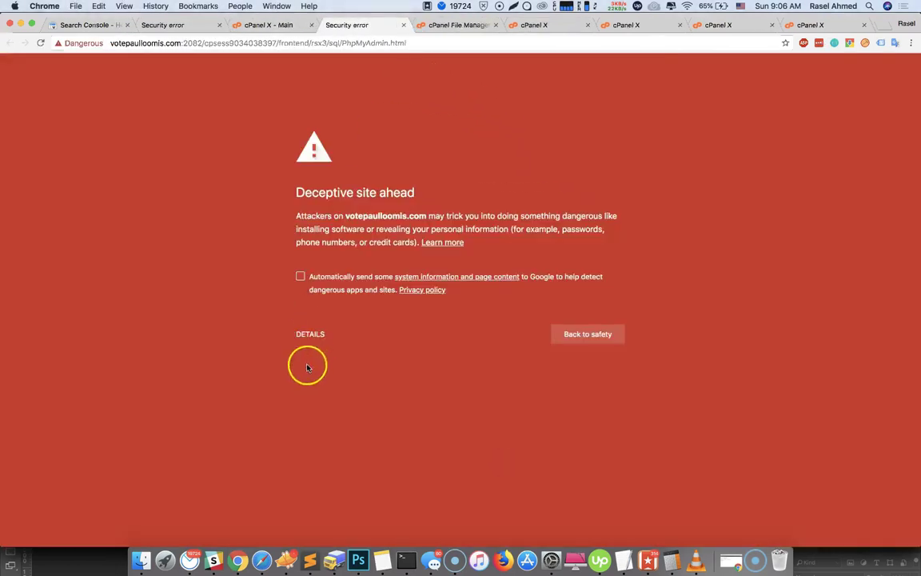
{"action": "left_click", "coordinate": [311, 336]}
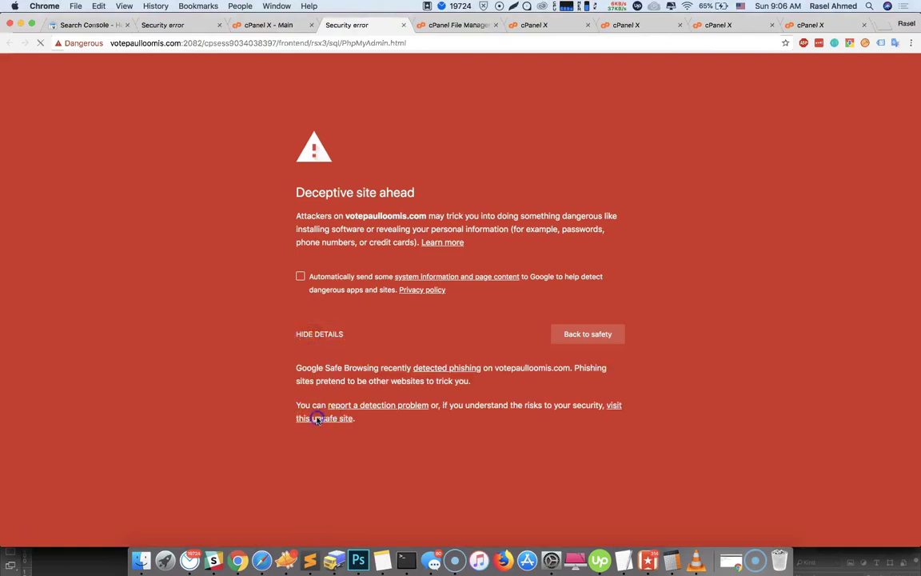
{"action": "left_click", "coordinate": [317, 418]}
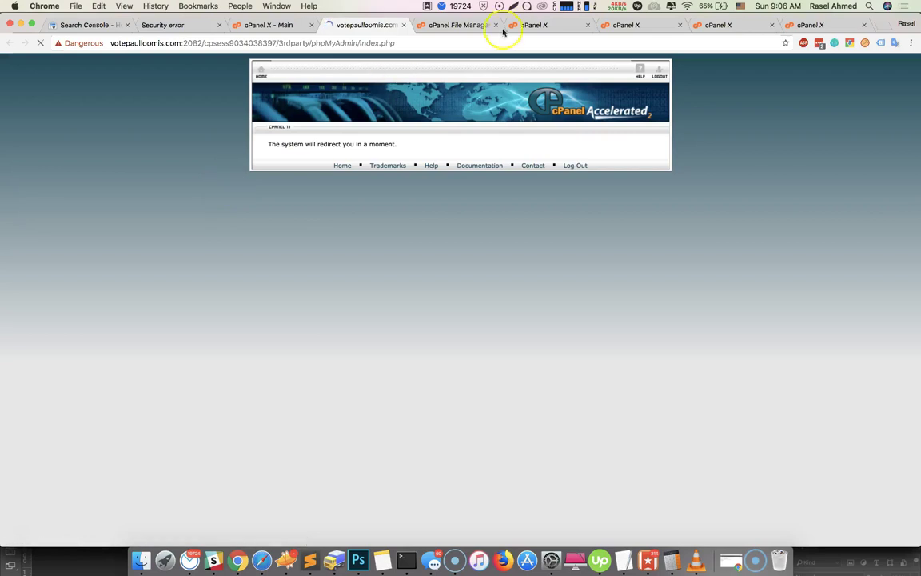
Load votepaulloomis.com past the deceptive site warning and advance the WordPress setup in English (United States) to the database connection form.
{"action": "left_click", "coordinate": [541, 28]}
{"action": "left_click", "coordinate": [177, 44]}
{"action": "key", "text": "shift+End"}
{"action": "key", "text": "BackSpace"}
{"action": "key", "text": "Return"}
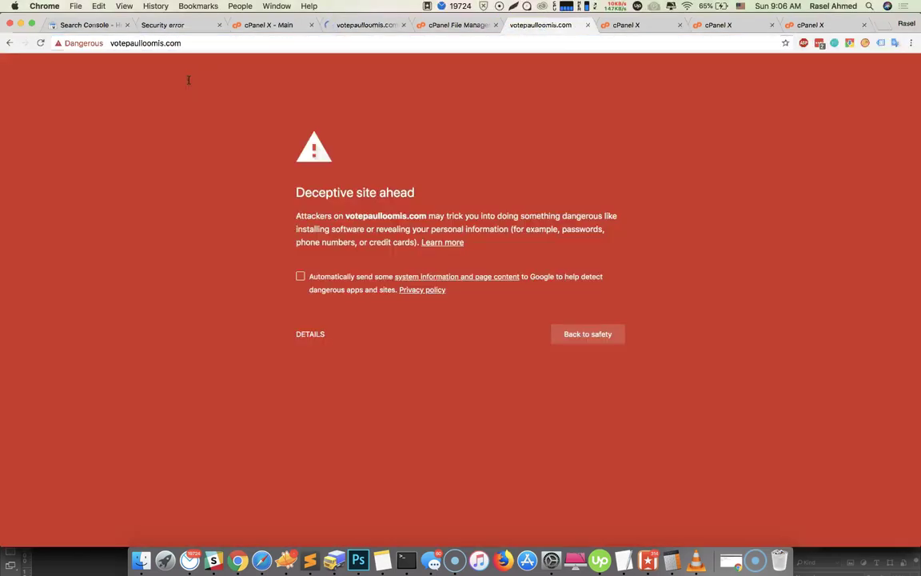
{"action": "left_click", "coordinate": [307, 335]}
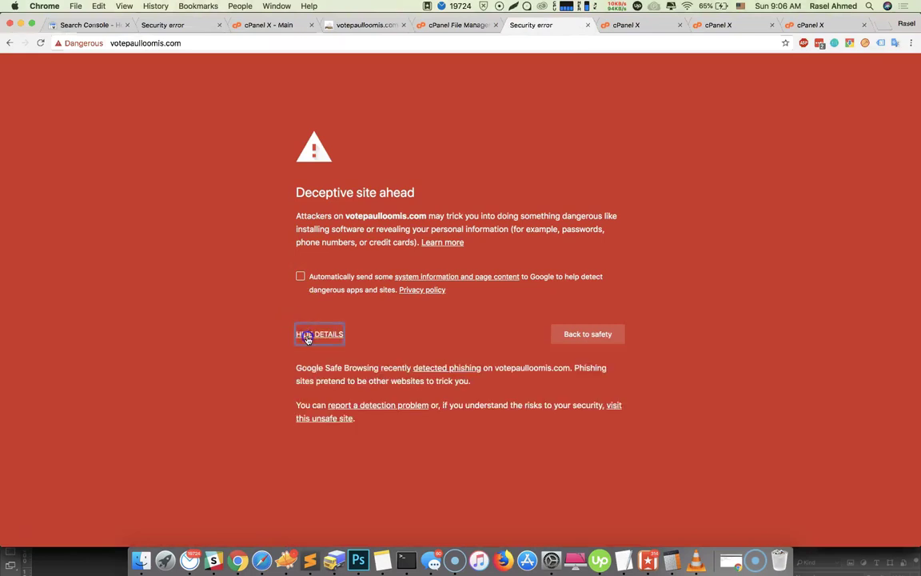
{"action": "left_click", "coordinate": [326, 421]}
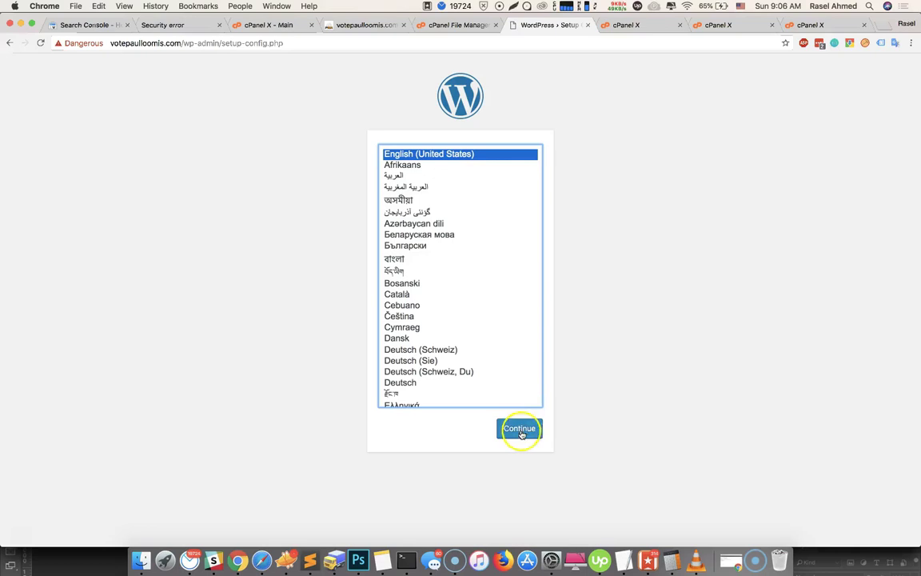
{"action": "left_click", "coordinate": [520, 432]}
{"action": "left_click", "coordinate": [300, 357]}
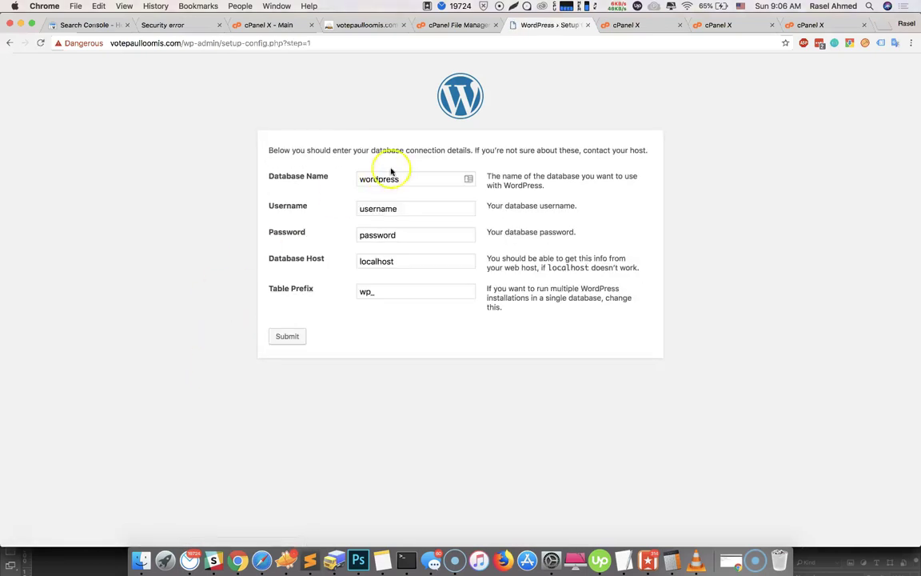
Open MySQL Databases from the cPanel home page and expand the votepaul_m table list in phpMyAdmin.
{"action": "left_click", "coordinate": [361, 25]}
{"action": "left_click", "coordinate": [272, 24]}
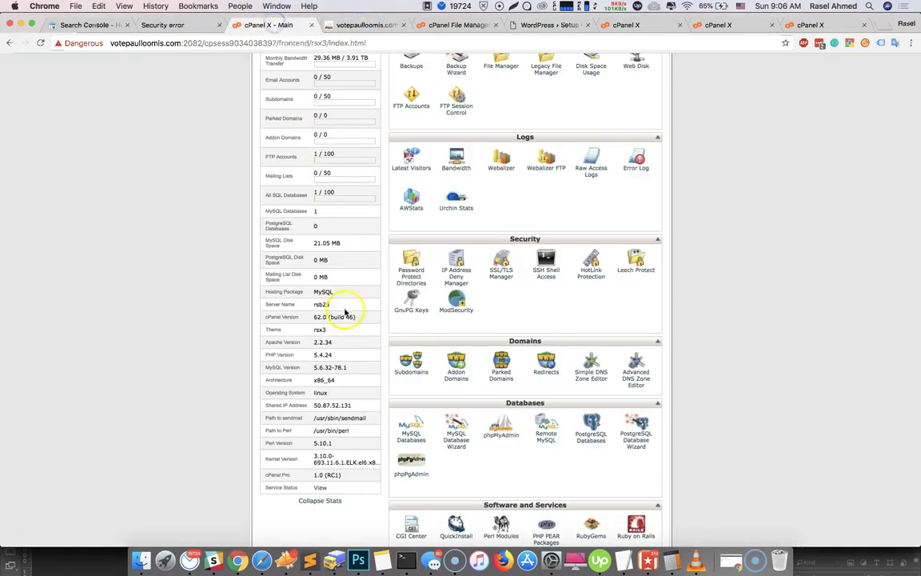
{"action": "left_click", "coordinate": [411, 428]}
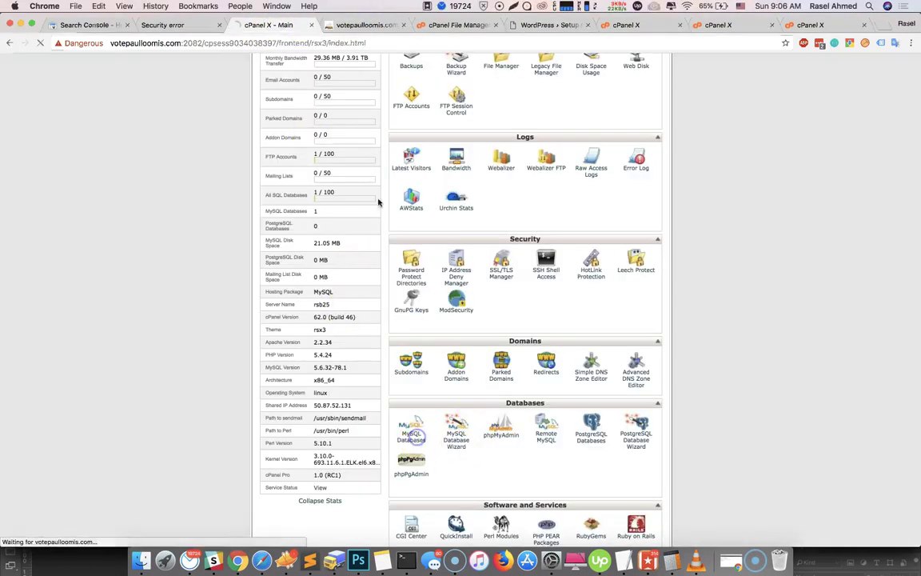
{"action": "left_click", "coordinate": [355, 26]}
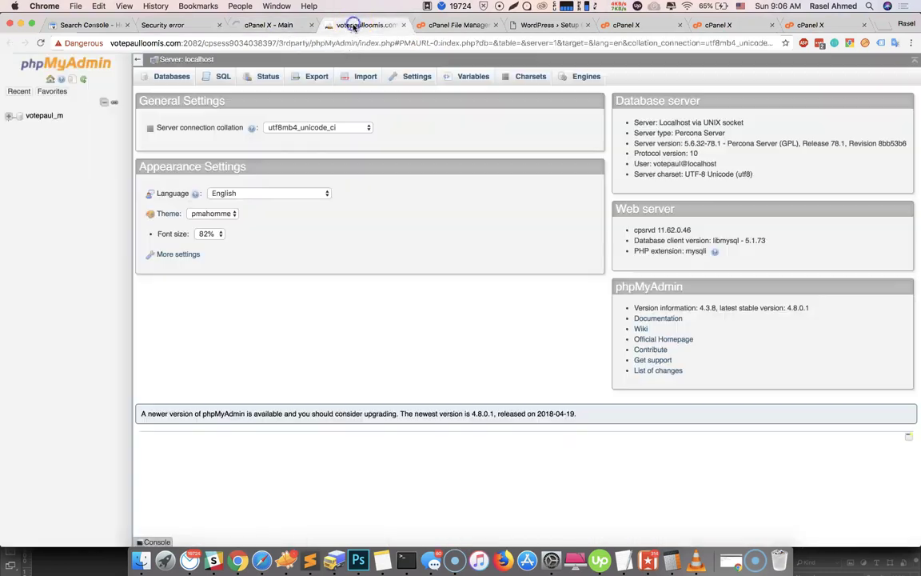
{"action": "left_click", "coordinate": [11, 117]}
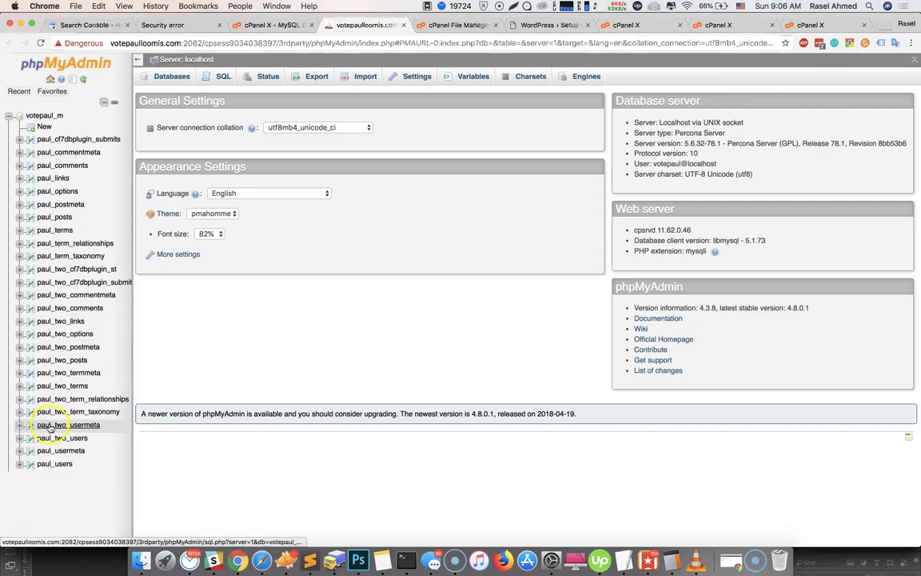
Export the databases in phpMyAdmin using the Custom method with gzipped compression.
{"action": "left_click", "coordinate": [316, 76]}
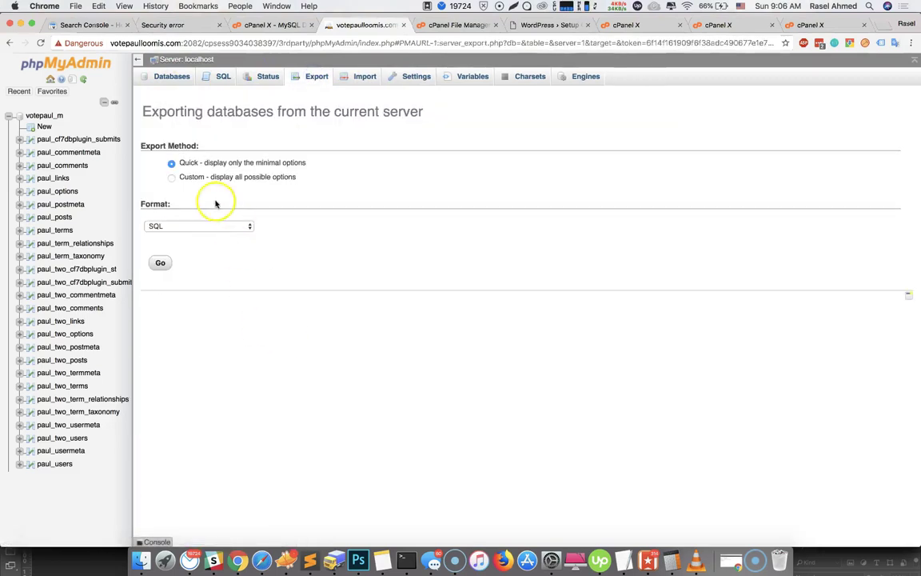
{"action": "left_click", "coordinate": [185, 177]}
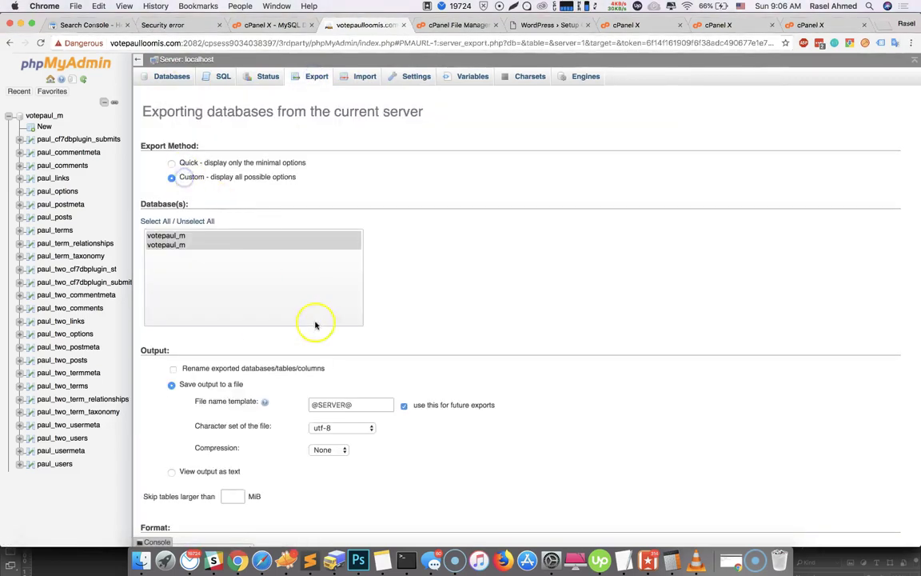
{"action": "left_click", "coordinate": [334, 452]}
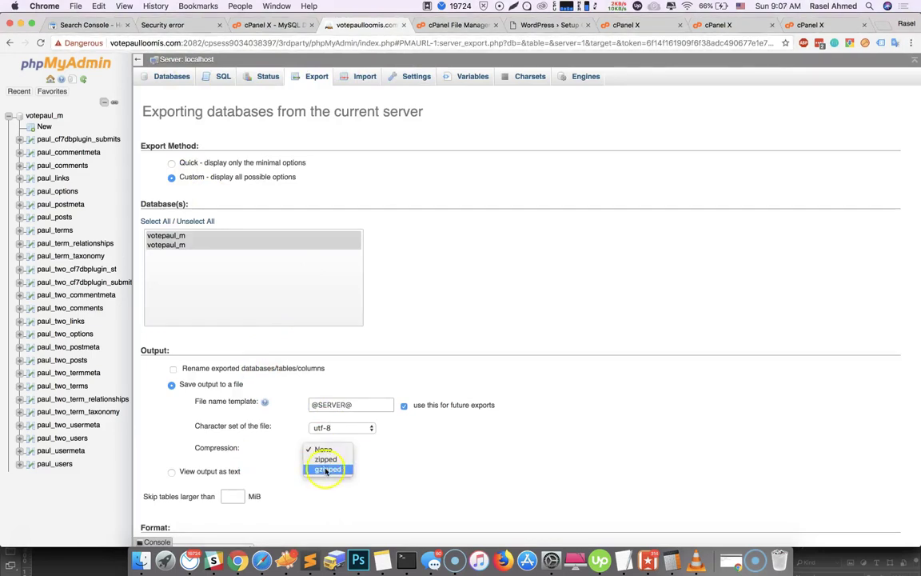
{"action": "left_click", "coordinate": [330, 469]}
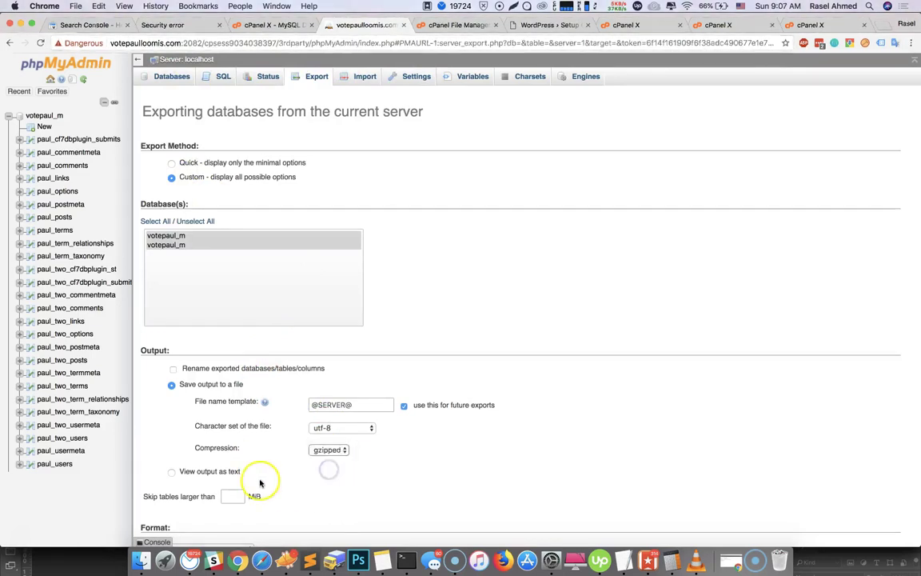
{"action": "scroll", "coordinate": [262, 483], "scroll_direction": "down", "scroll_amount": 10}
{"action": "scroll", "coordinate": [261, 483], "scroll_direction": "down", "scroll_amount": 5}
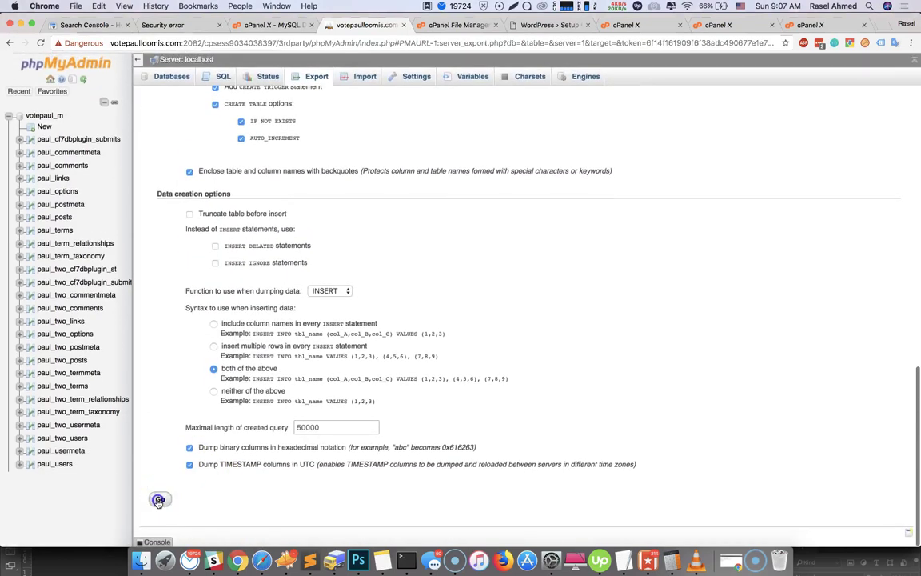
{"action": "left_click", "coordinate": [160, 500]}
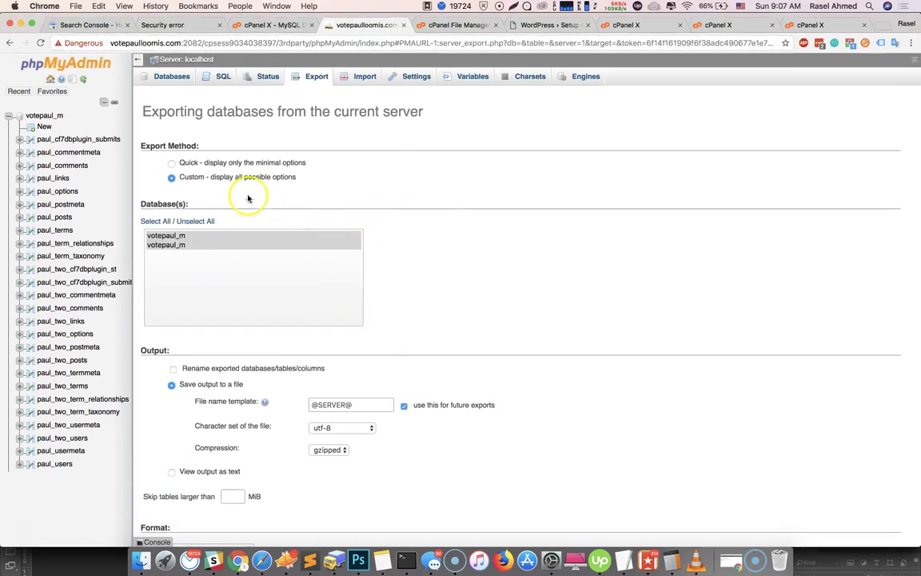
Open the votepaul_m database and review its table structure list.
{"action": "left_click", "coordinate": [176, 80]}
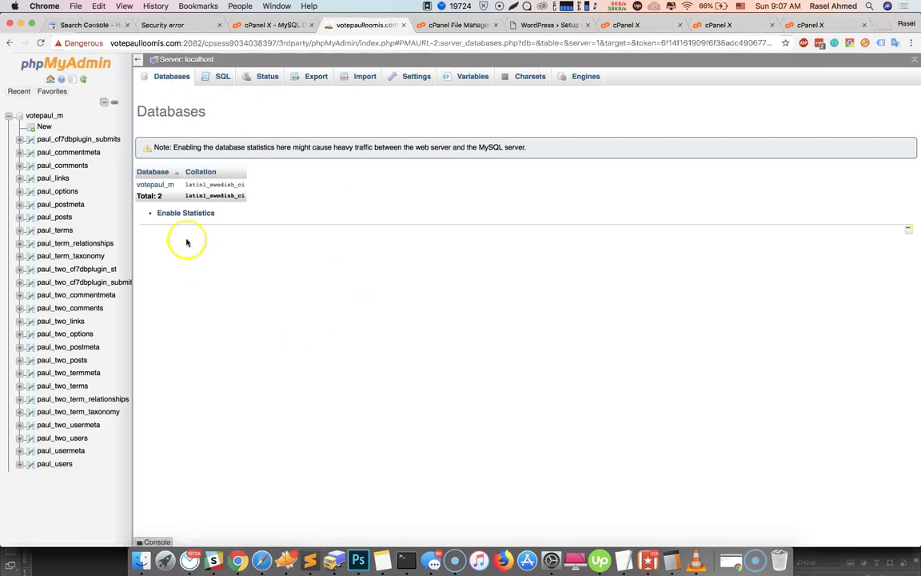
{"action": "left_click", "coordinate": [147, 184]}
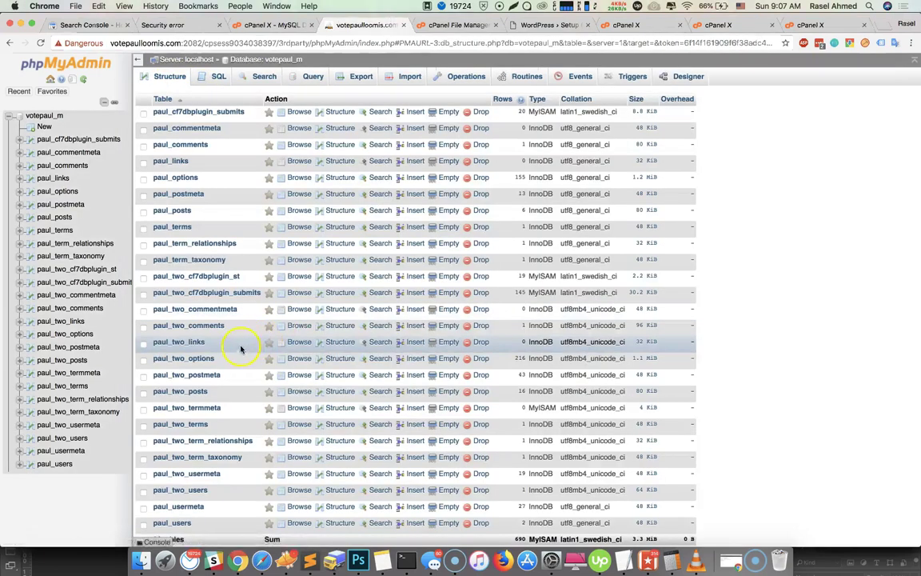
{"action": "scroll", "coordinate": [196, 357], "scroll_direction": "down", "scroll_amount": 1}
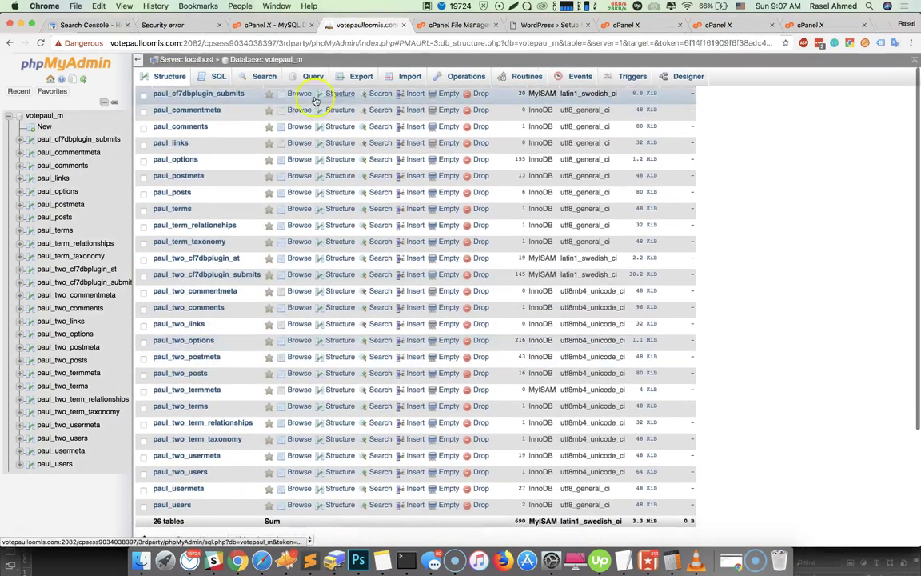
{"action": "scroll", "coordinate": [257, 366], "scroll_direction": "up", "scroll_amount": 1}
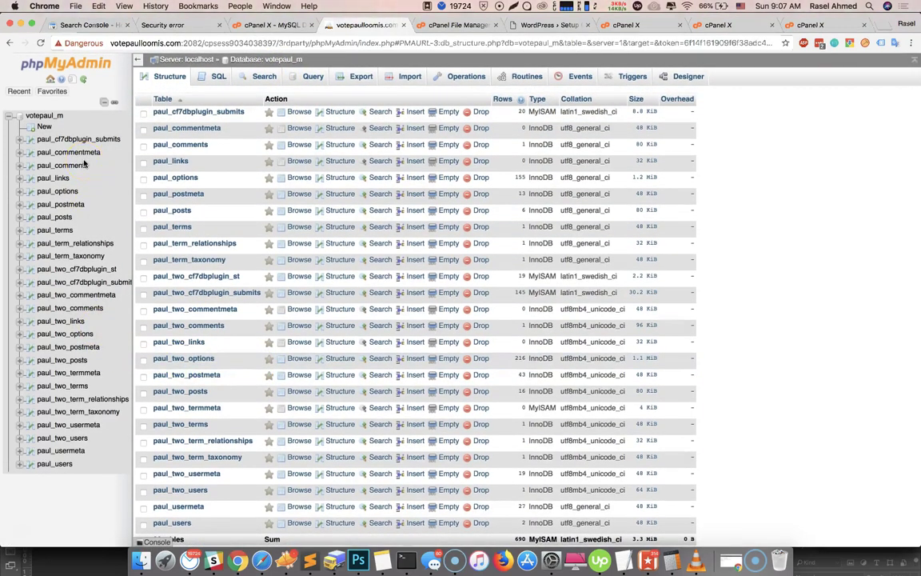
Browse the paul_options and paul_two_options tables to compare their siteurl and blogname entries.
{"action": "left_click", "coordinate": [56, 191]}
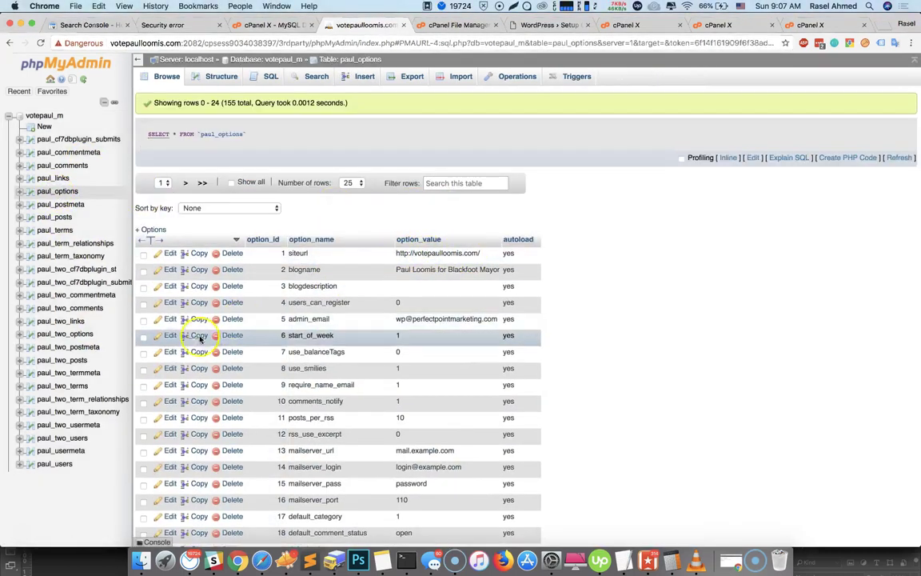
{"action": "left_click", "coordinate": [57, 334]}
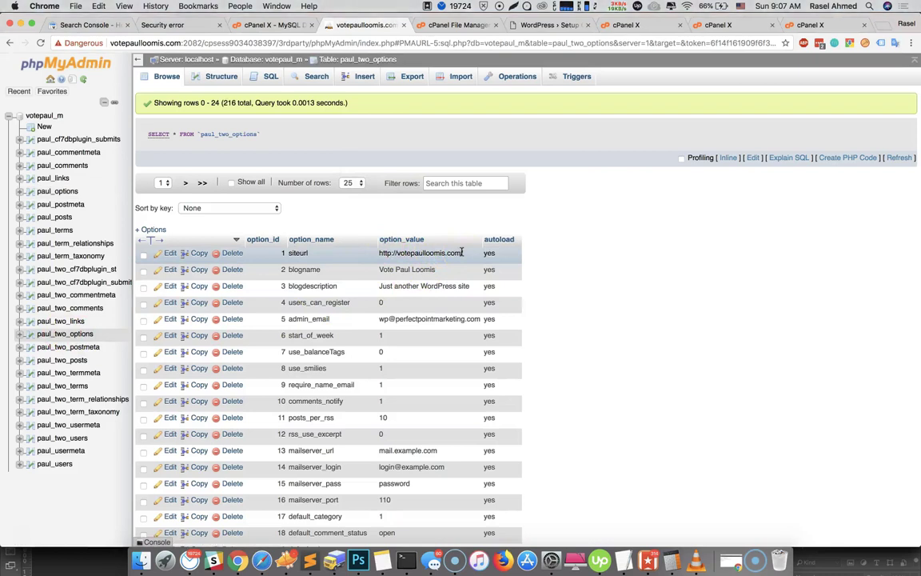
{"action": "right_click", "coordinate": [361, 241]}
{"action": "key", "text": "Escape"}
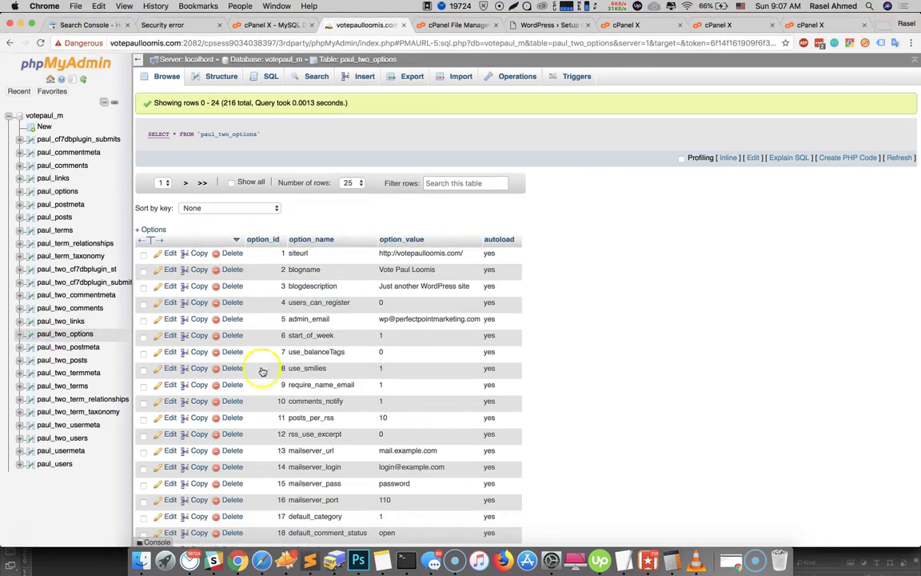
Switch to Finder, extract old.zip in Downloads, and open wp-config.php from the extracted old folder in Sublime Text.
{"action": "left_click", "coordinate": [140, 560]}
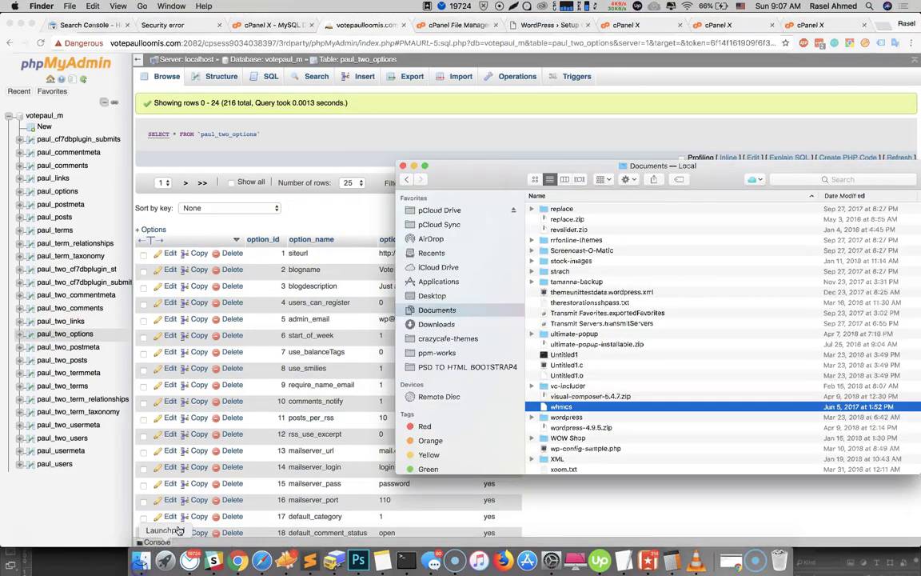
{"action": "left_click", "coordinate": [436, 324]}
{"action": "double_click", "coordinate": [563, 219]}
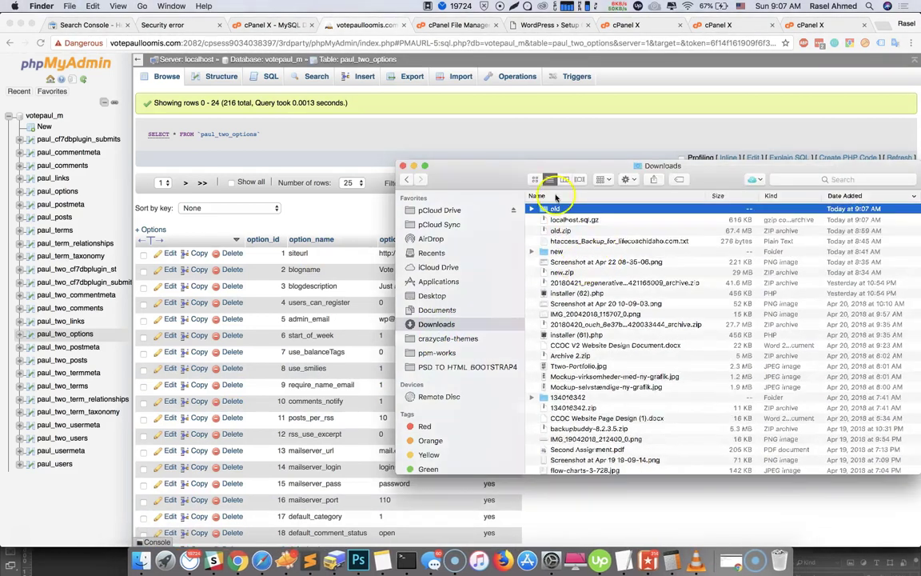
{"action": "double_click", "coordinate": [552, 210]}
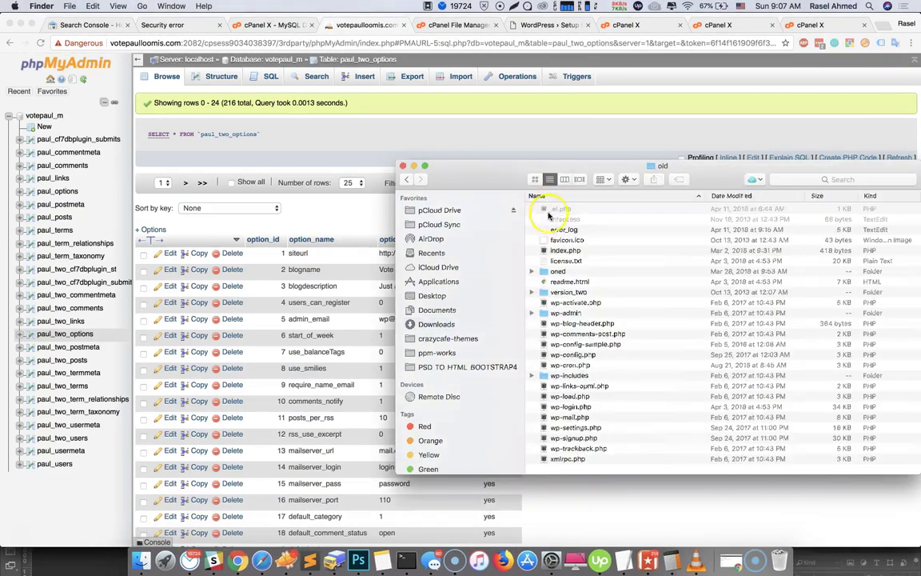
{"action": "double_click", "coordinate": [583, 355]}
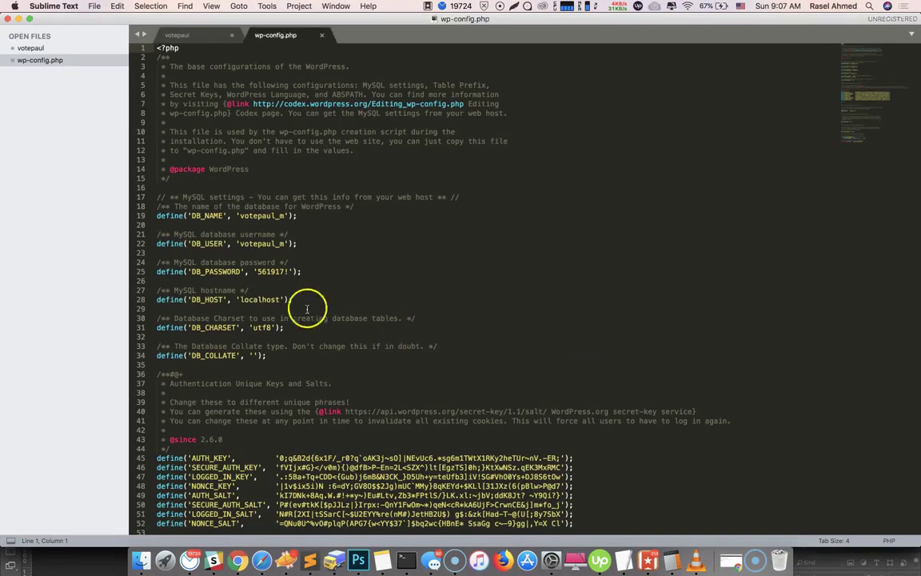
Highlight the DB_NAME value in wp-config.php, and move the extracted old folder in Finder's Downloads to the Trash.
{"action": "double_click", "coordinate": [260, 216]}
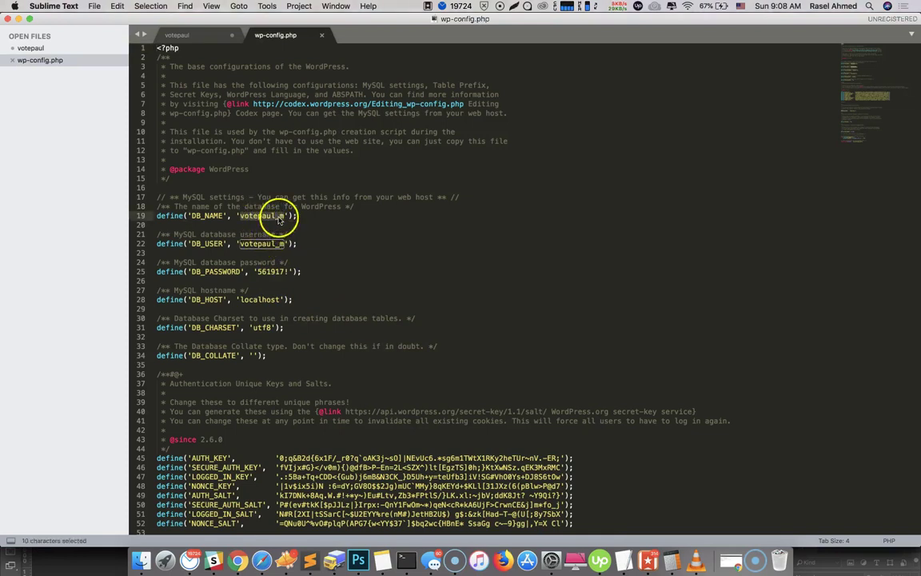
{"action": "left_click", "coordinate": [137, 562]}
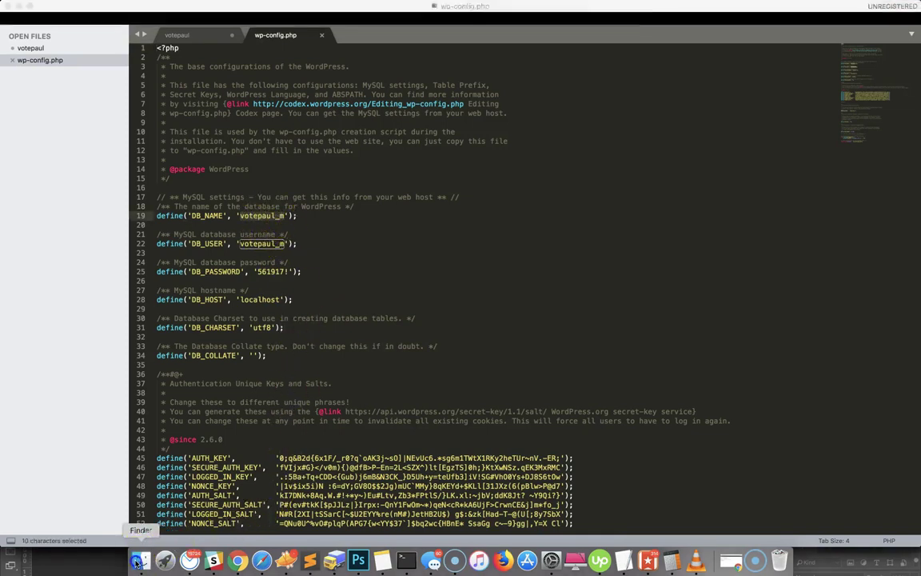
{"action": "left_click", "coordinate": [436, 323]}
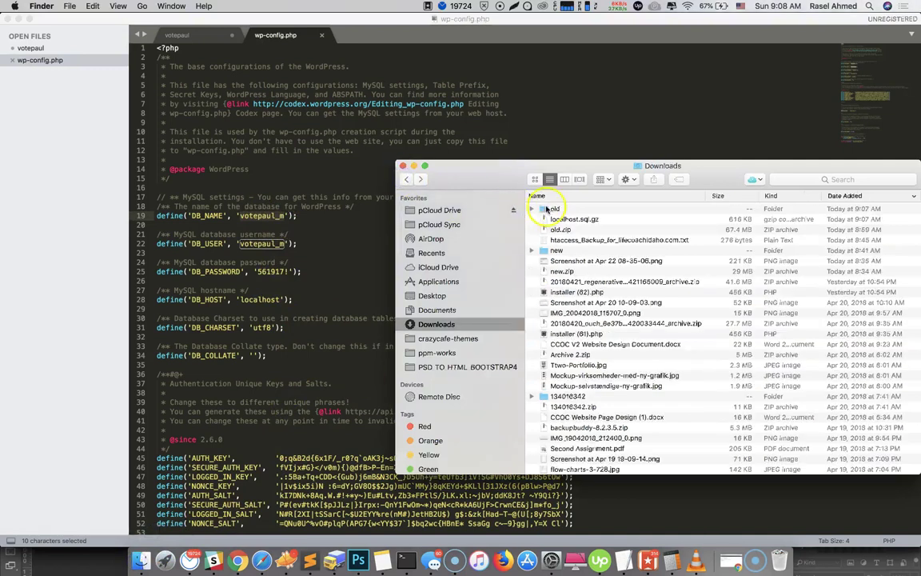
{"action": "right_click", "coordinate": [558, 208]}
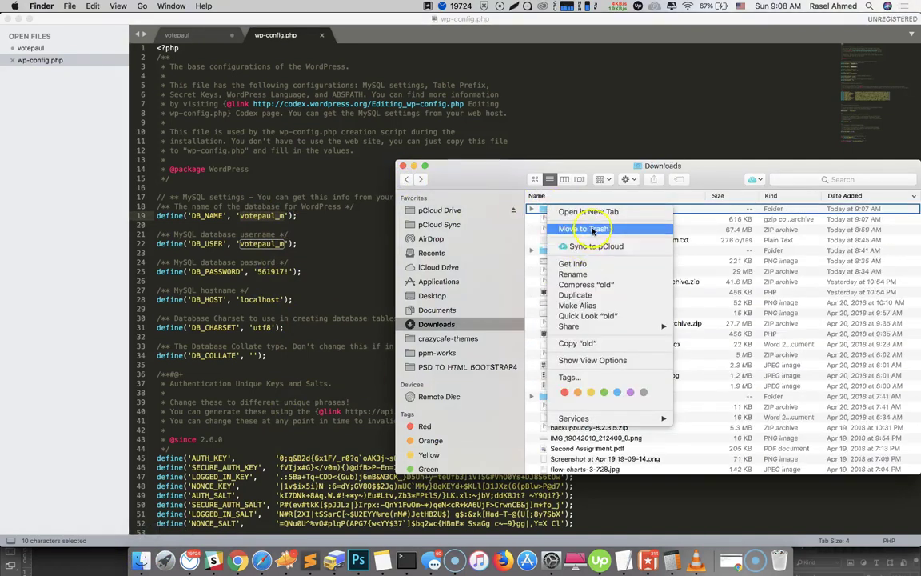
{"action": "left_click", "coordinate": [589, 231]}
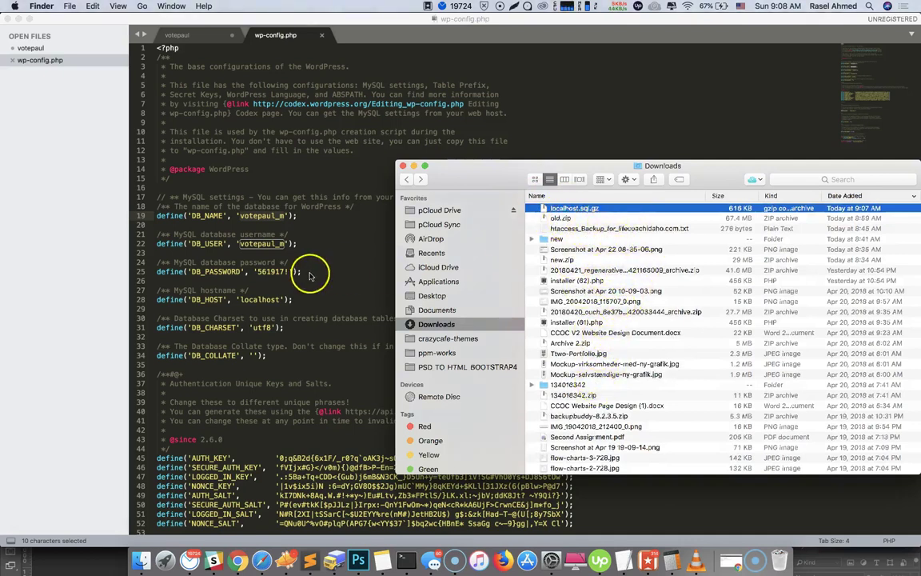
Look up the $table_prefix value in the old wp-config.php in Sublime Text.
{"action": "left_click", "coordinate": [279, 247]}
{"action": "left_click", "coordinate": [239, 560]}
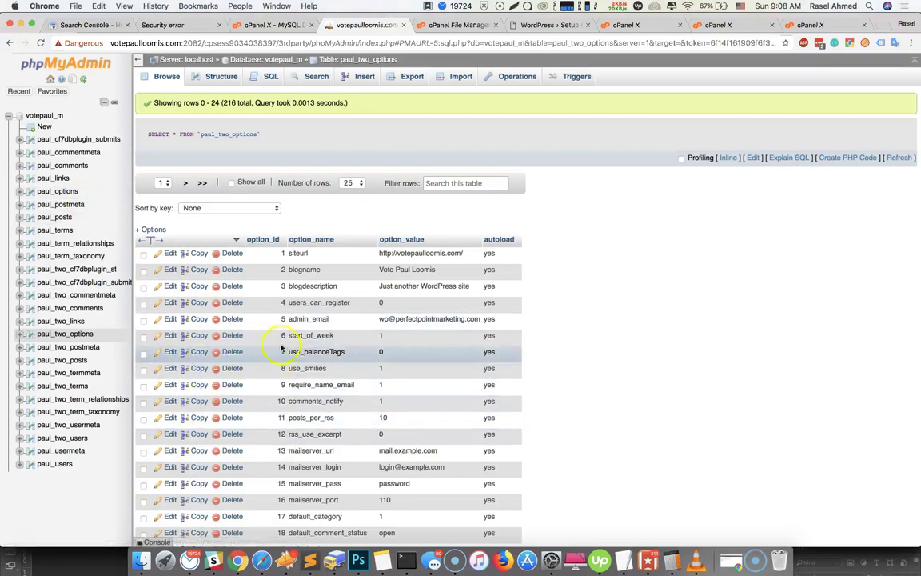
{"action": "key", "text": "super+Tab"}
{"action": "scroll", "coordinate": [253, 347], "scroll_direction": "down", "scroll_amount": 5}
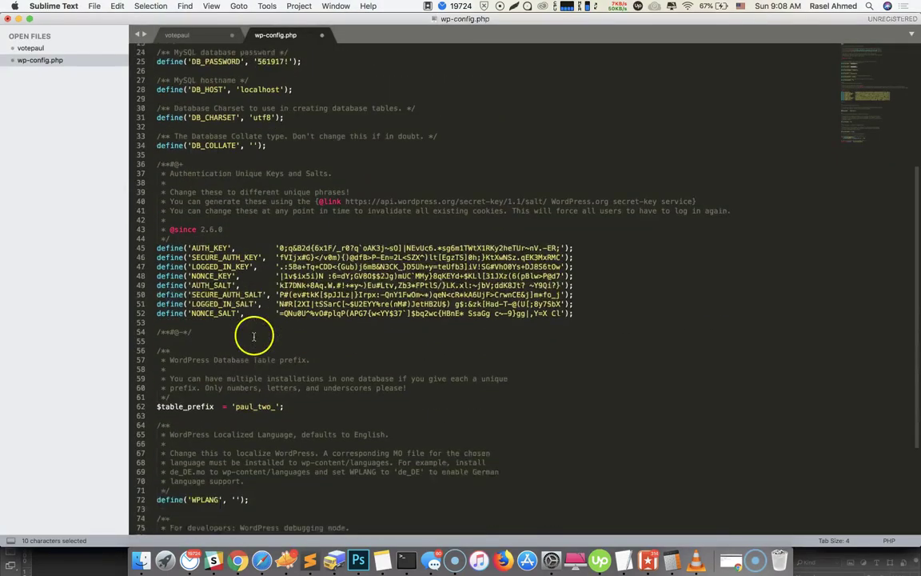
{"action": "double_click", "coordinate": [242, 383]}
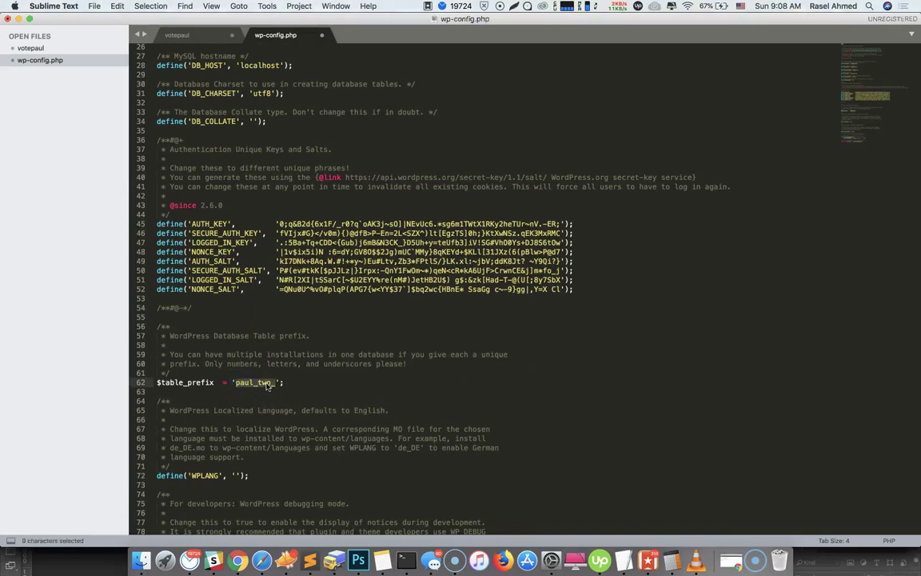
Switch to phpMyAdmin in Chrome and drop all votepaul_m tables whose names start with paul_ but not paul_two_, keeping foreign key check enabled.
{"action": "key", "text": "super+Tab"}
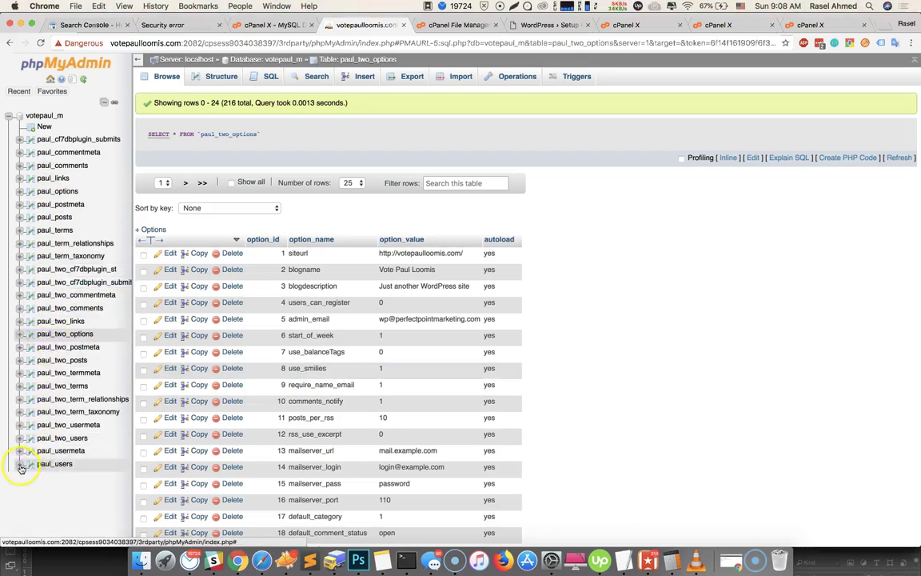
{"action": "left_click", "coordinate": [282, 61]}
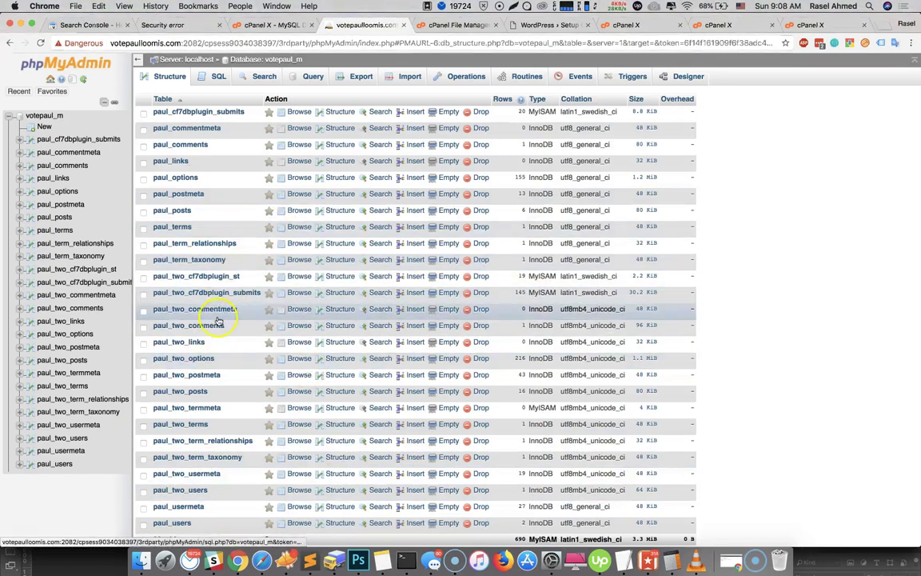
{"action": "left_click", "coordinate": [144, 525]}
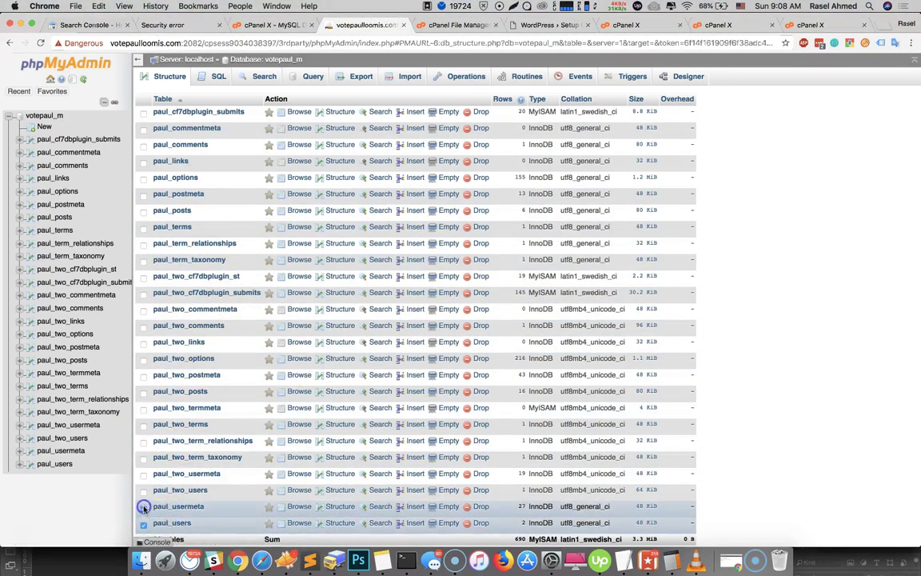
{"action": "left_click", "coordinate": [143, 508]}
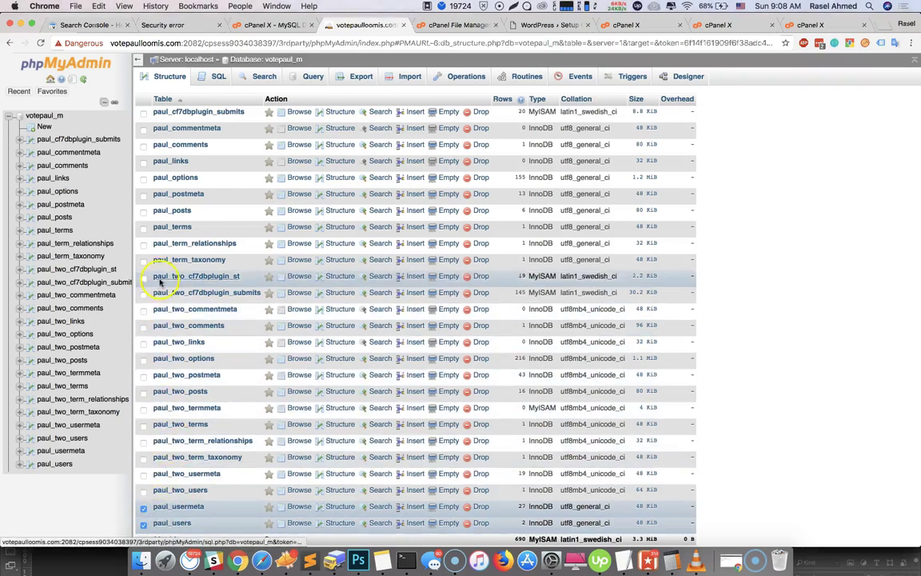
{"action": "left_click", "coordinate": [144, 228]}
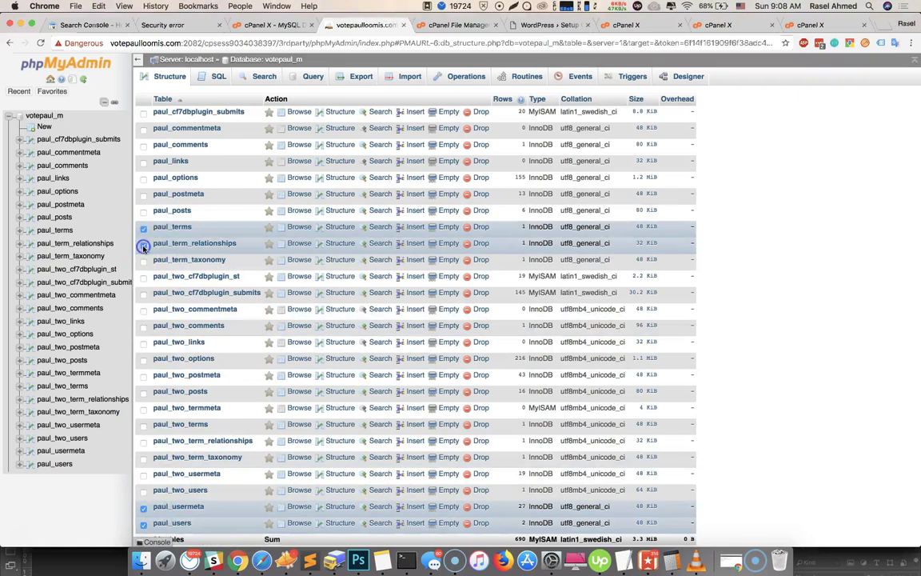
{"action": "left_click", "coordinate": [143, 261]}
{"action": "left_click", "coordinate": [143, 194]}
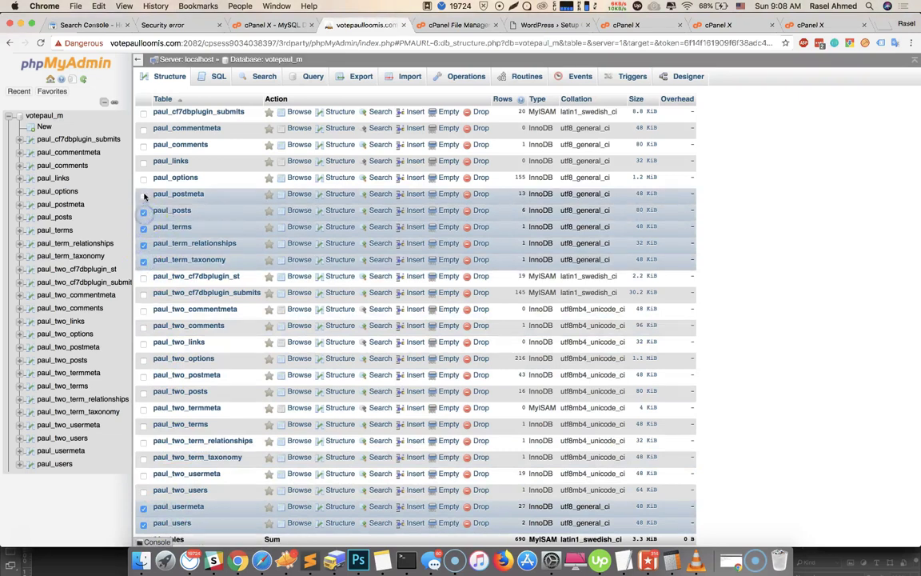
{"action": "left_click", "coordinate": [144, 178]}
{"action": "left_click", "coordinate": [143, 161]}
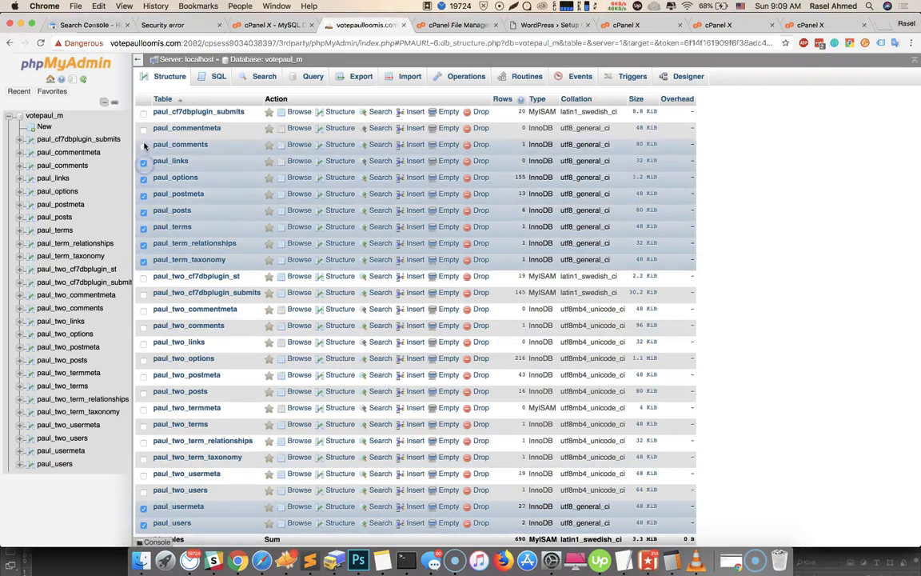
{"action": "left_click", "coordinate": [144, 146]}
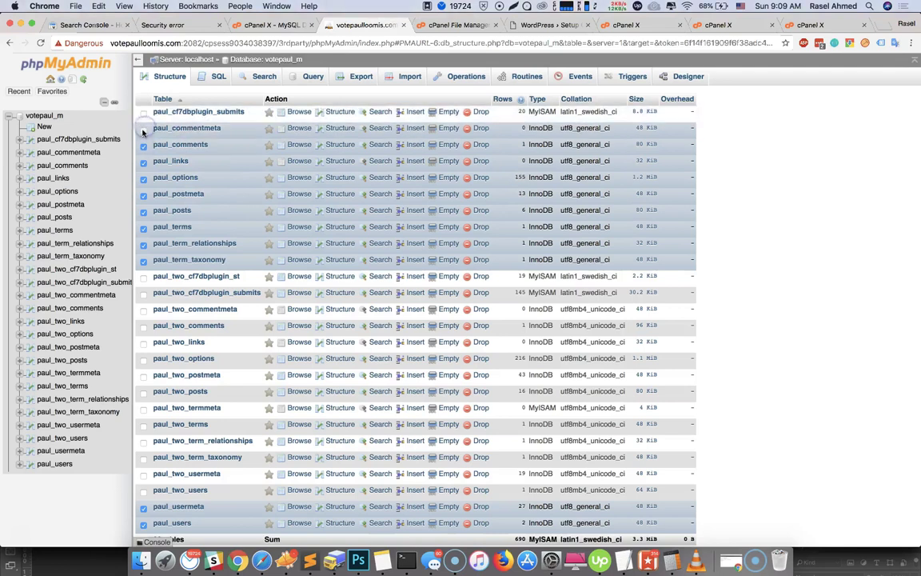
{"action": "left_click", "coordinate": [143, 130]}
{"action": "left_click", "coordinate": [144, 116]}
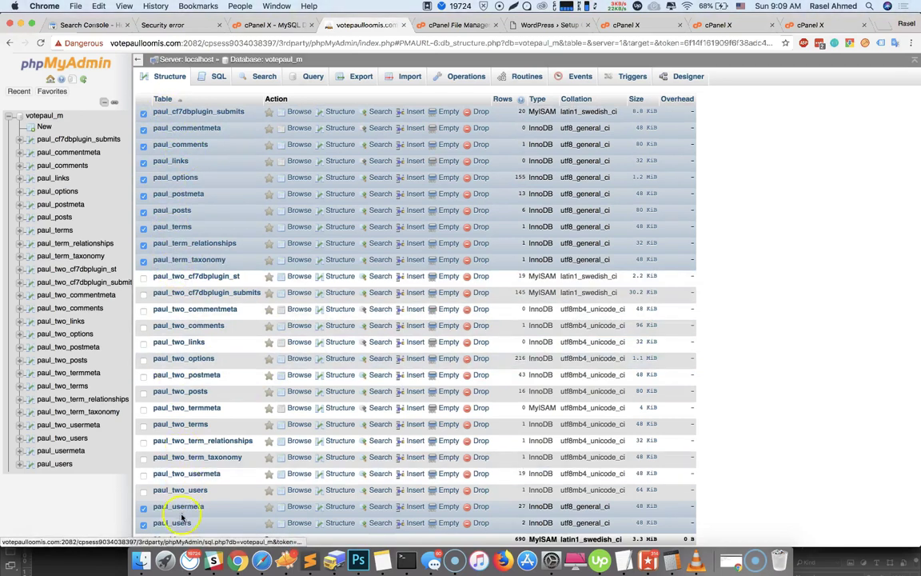
{"action": "scroll", "coordinate": [181, 516], "scroll_direction": "down", "scroll_amount": 3}
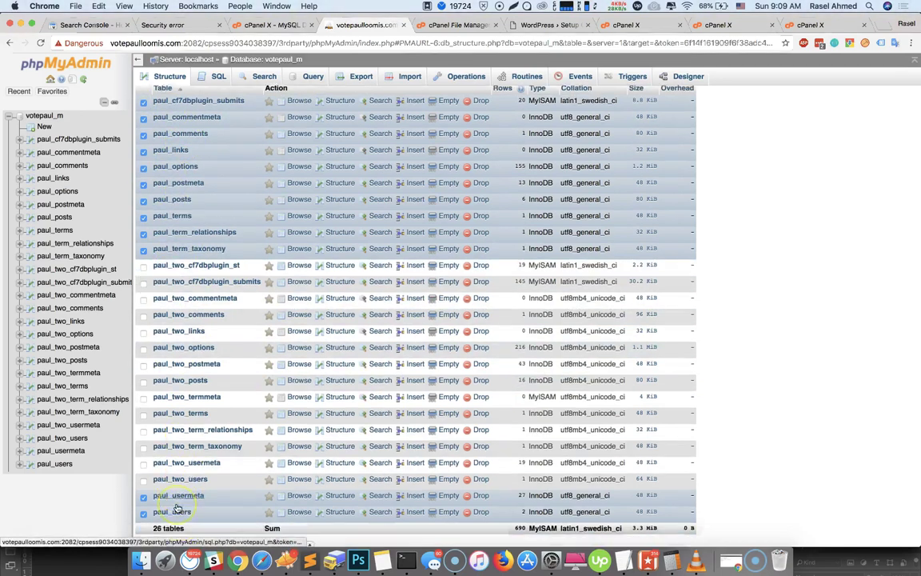
{"action": "left_click", "coordinate": [283, 501]}
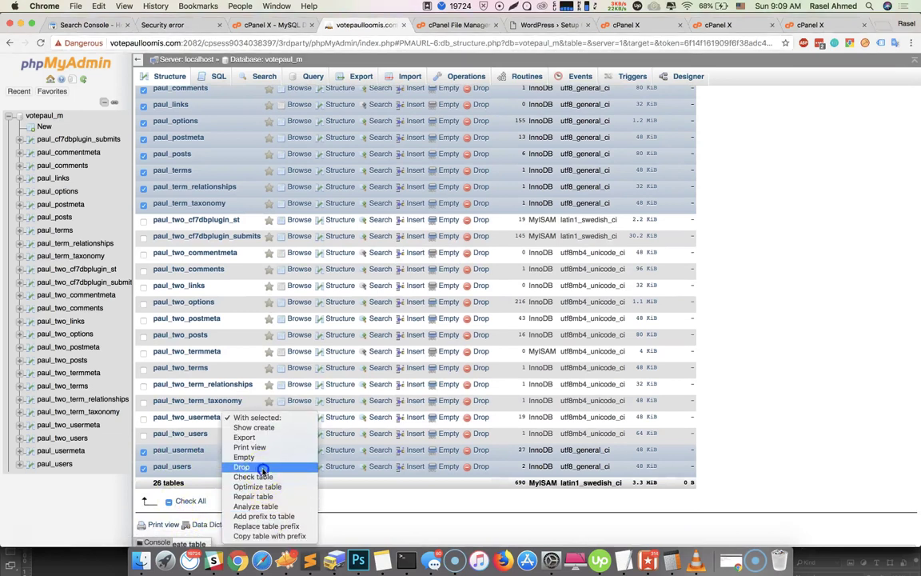
{"action": "left_click", "coordinate": [262, 469]}
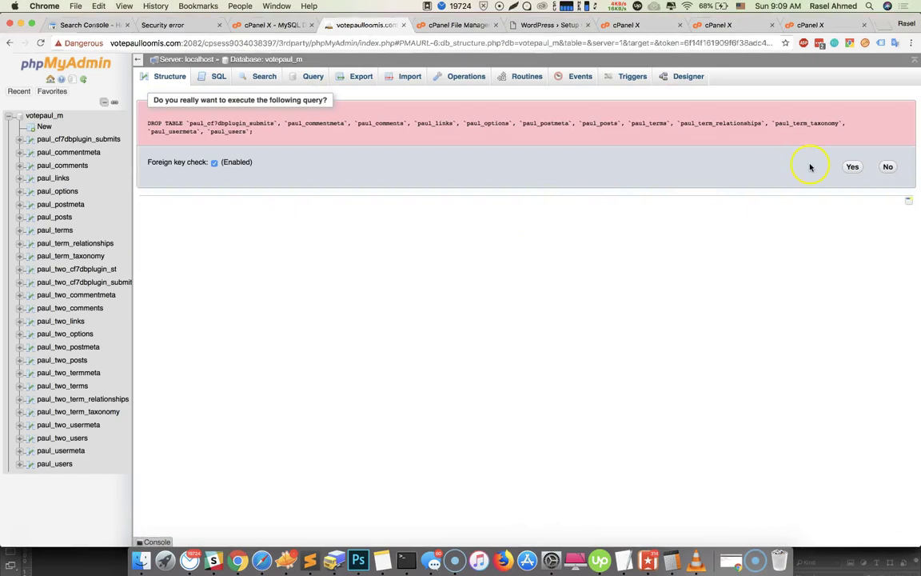
{"action": "left_click", "coordinate": [852, 167]}
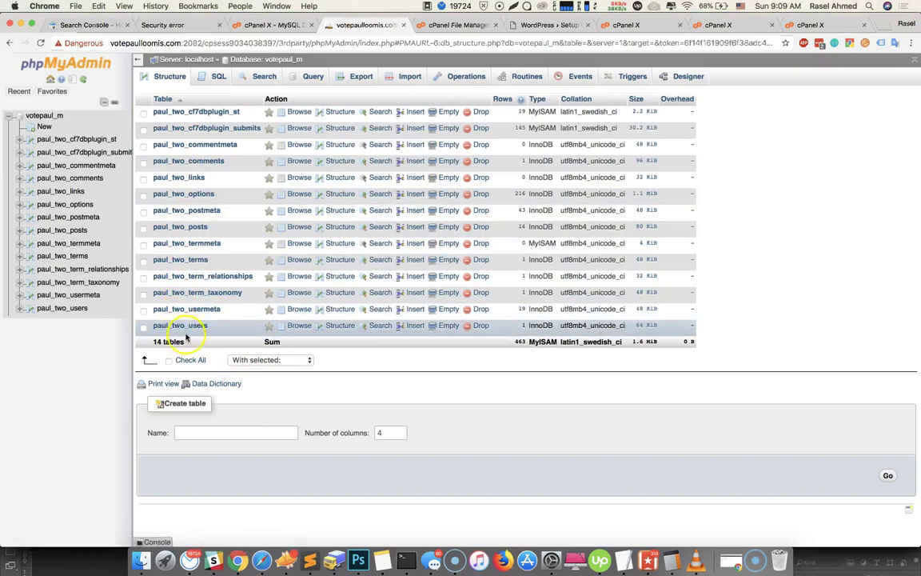
Set both the database name and the username to votepaul_m in the WordPress setup form.
{"action": "left_click", "coordinate": [552, 25]}
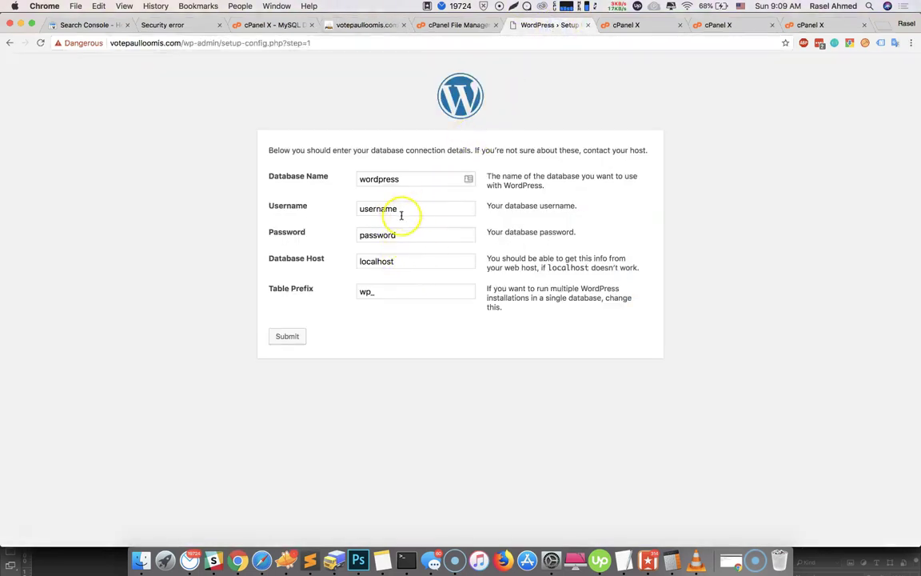
{"action": "left_click_drag", "start_coordinate": [405, 177], "coordinate": [312, 181]}
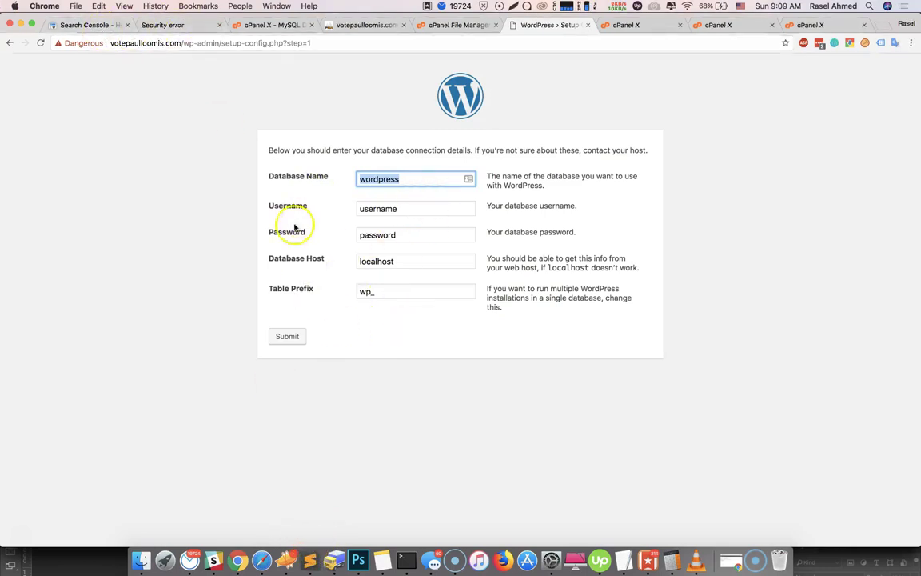
{"action": "left_click", "coordinate": [252, 26]}
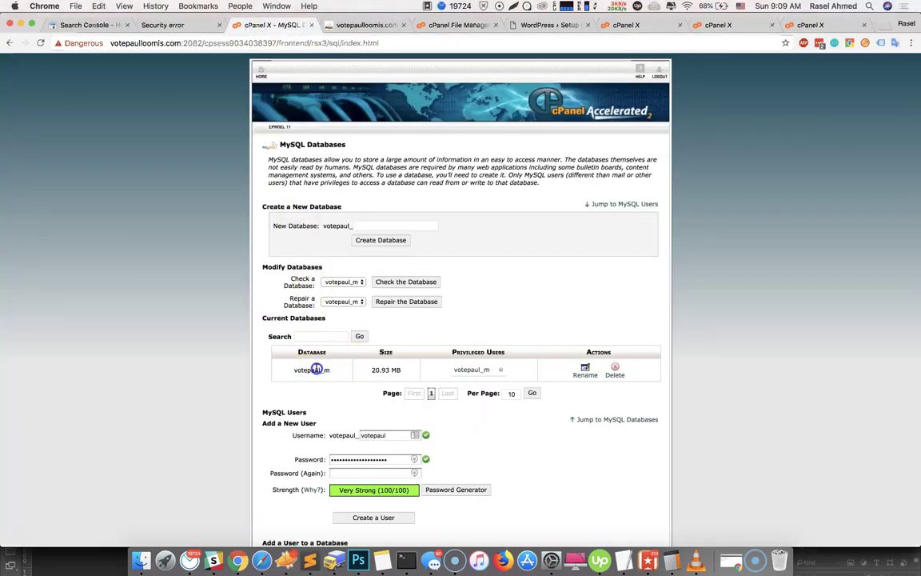
{"action": "left_click", "coordinate": [548, 25]}
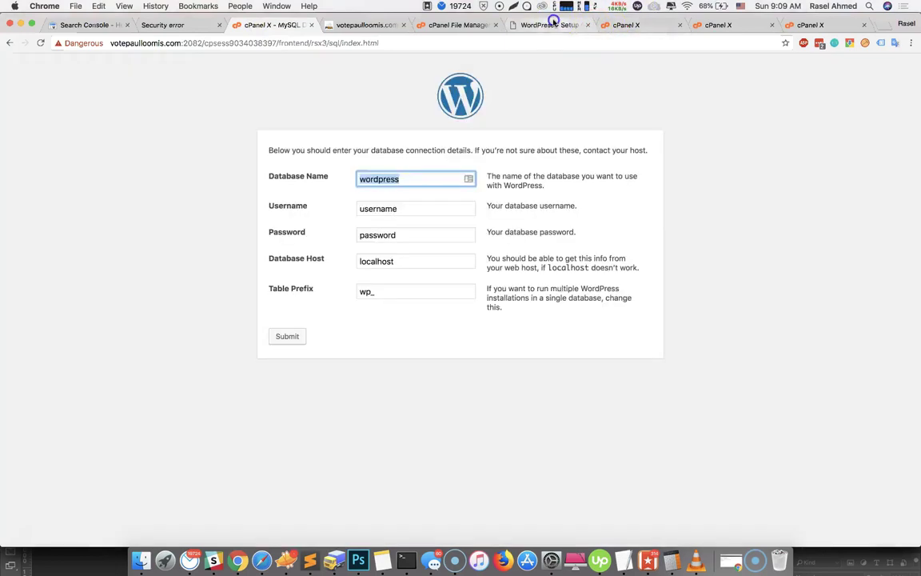
{"action": "type", "text": "votepaul_m"}
{"action": "key", "text": "Tab"}
{"action": "type", "text": "votepaul_m"}
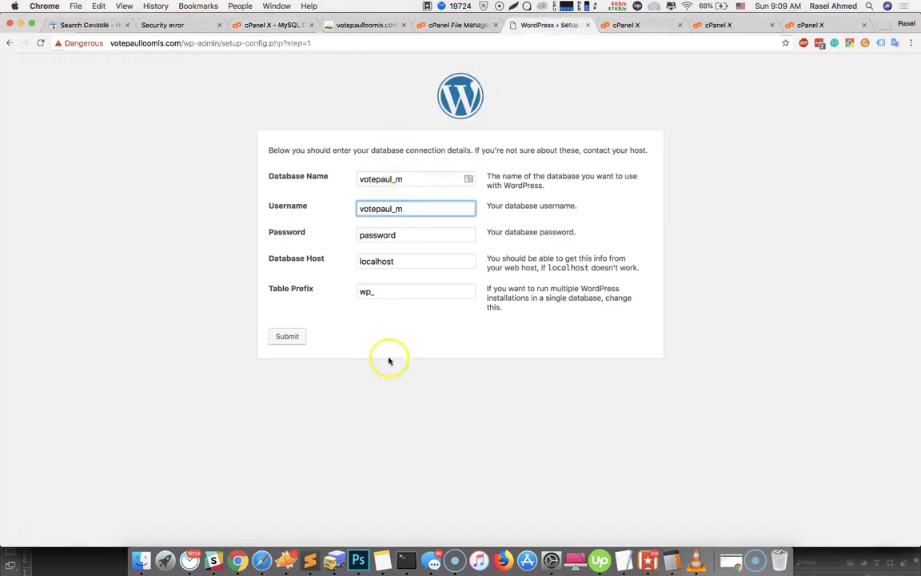
Set the table prefix to paul_two_, enter the database password, and submit the WordPress connection details.
{"action": "left_click", "coordinate": [368, 293]}
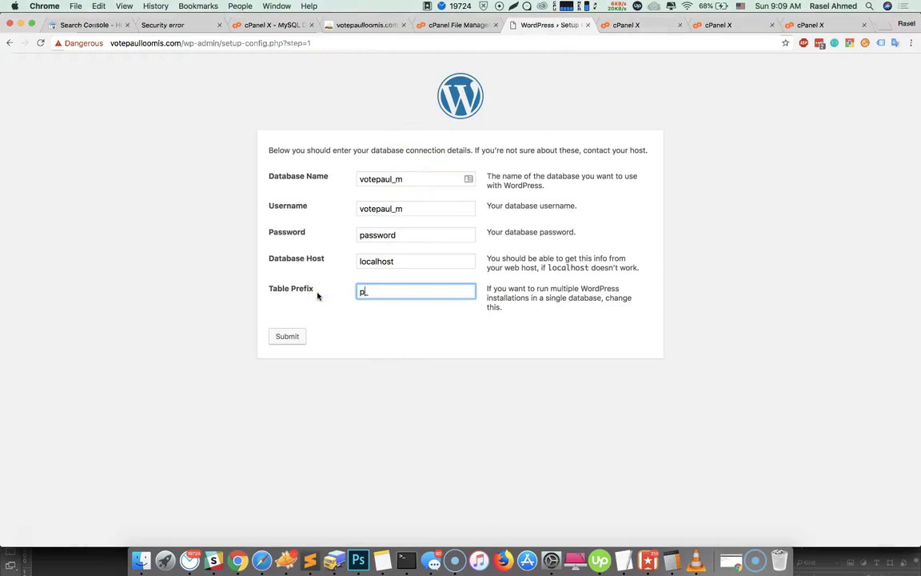
{"action": "type", "text": "paul_two_"}
{"action": "left_click", "coordinate": [410, 234]}
{"action": "left_click", "coordinate": [274, 232]}
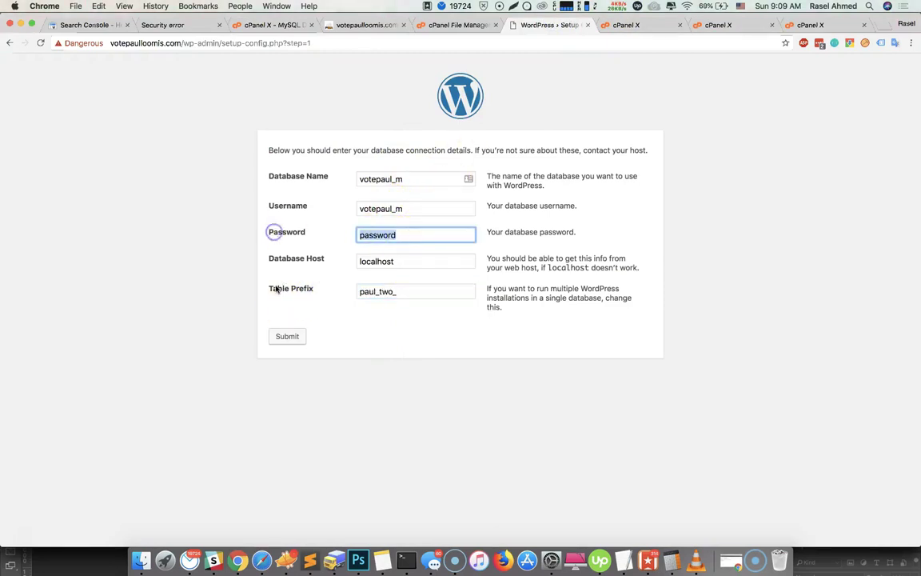
{"action": "key", "text": "Return"}
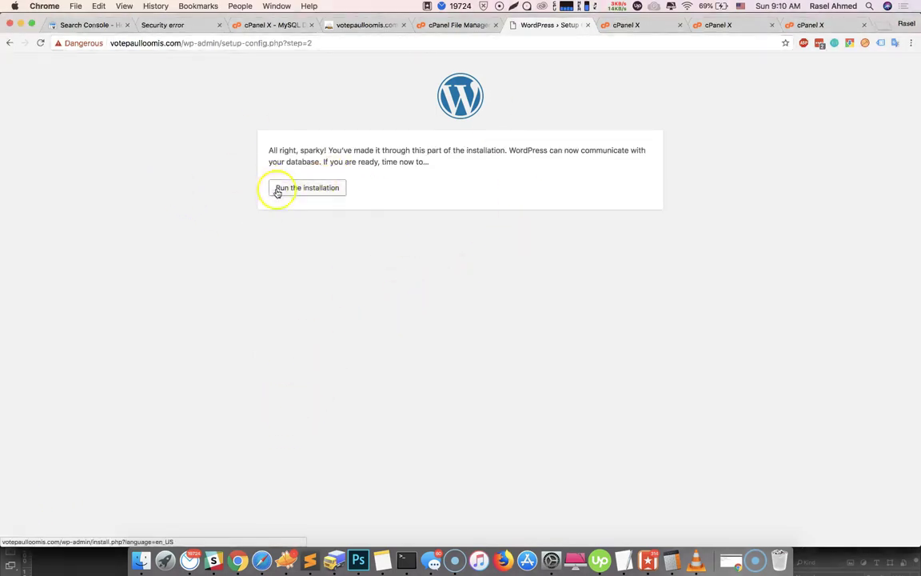
Run the WordPress installation and proceed to the site's login page.
{"action": "left_click", "coordinate": [309, 191]}
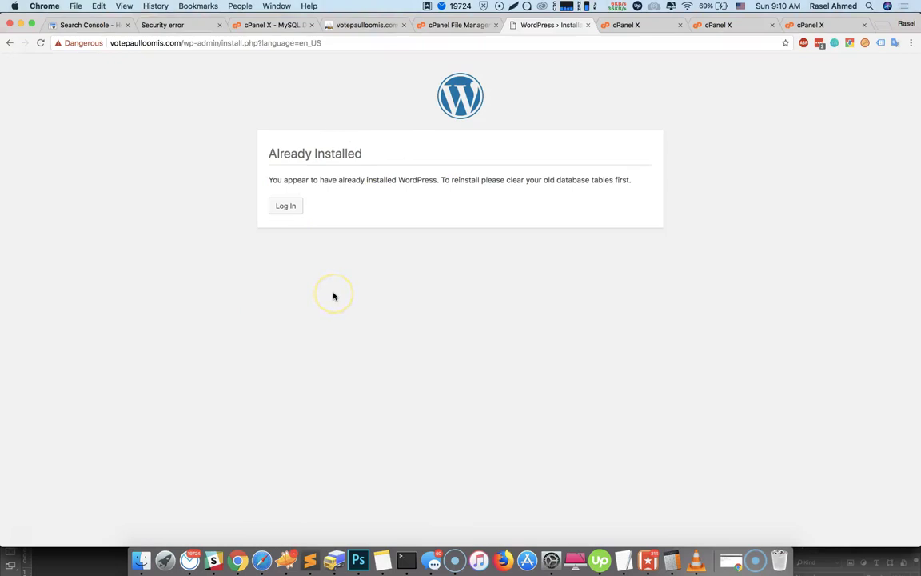
{"action": "left_click", "coordinate": [378, 338]}
{"action": "left_click", "coordinate": [290, 207]}
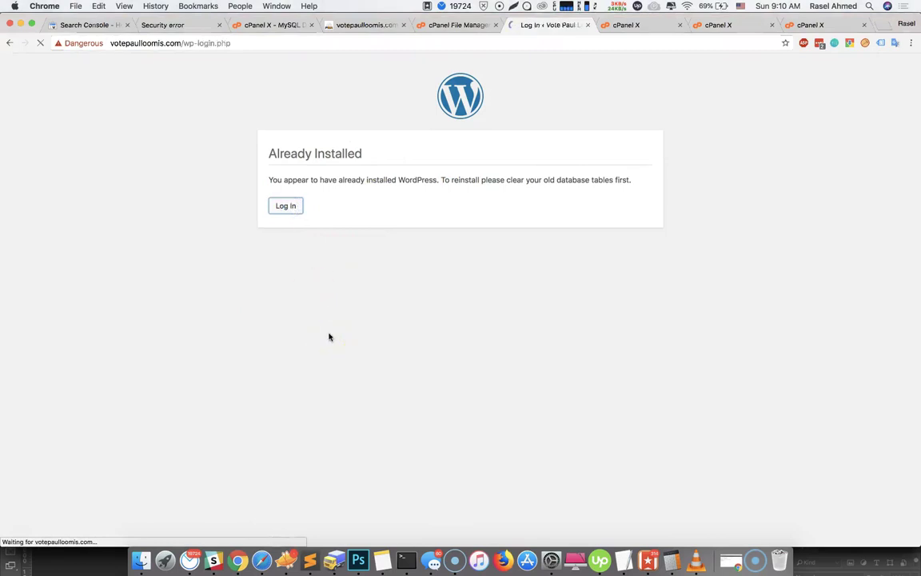